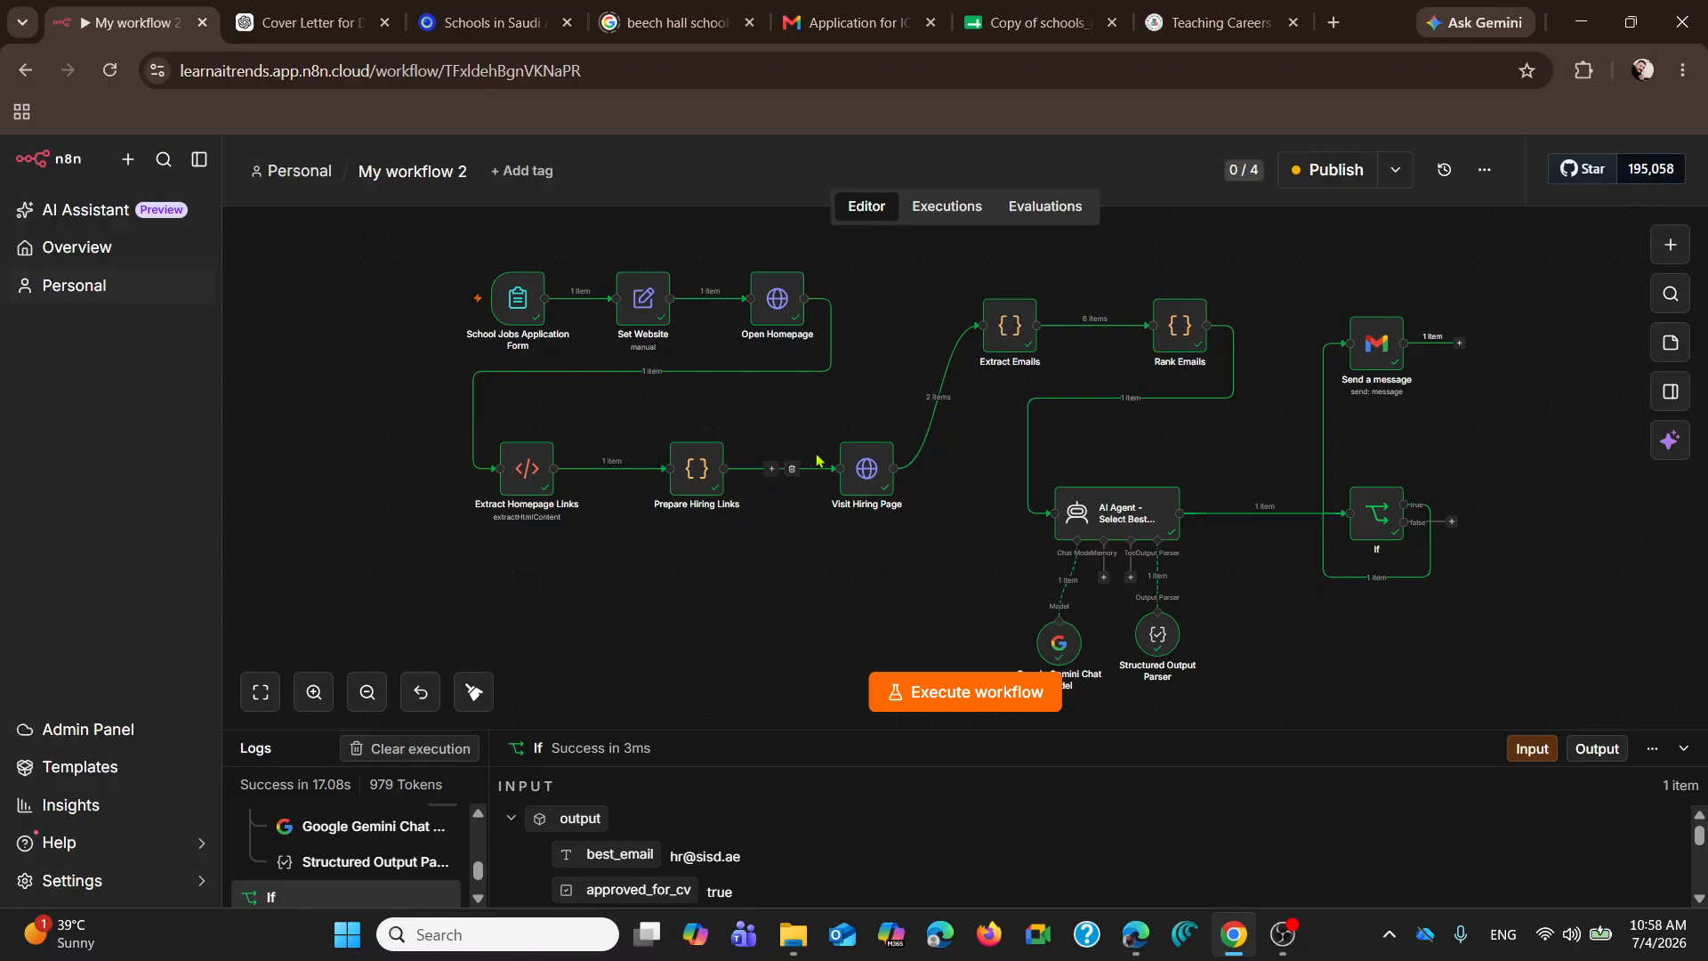
Step: Open the Prepare Hiring Links node and examine the homepage links in its JSON input
{"action": "double_click", "coordinate": [697, 469]}
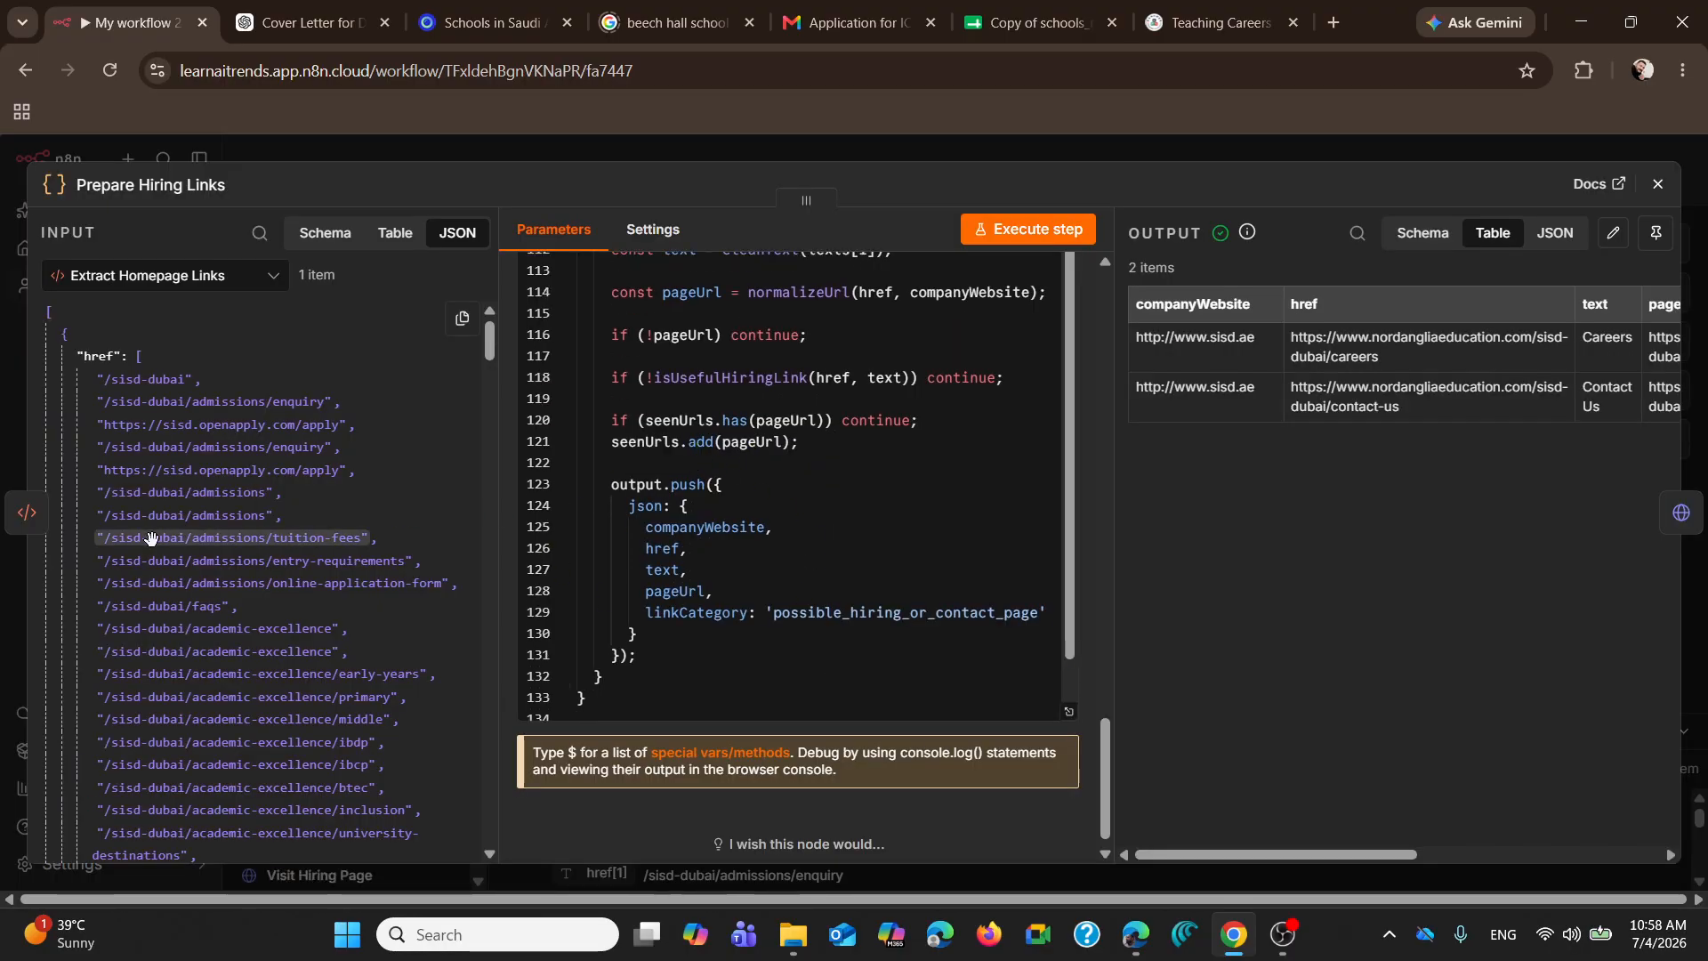
{"action": "scroll", "coordinate": [170, 534], "scroll_direction": "down", "scroll_amount": 3}
{"action": "scroll", "coordinate": [187, 469], "scroll_direction": "down", "scroll_amount": 5}
{"action": "scroll", "coordinate": [187, 463], "scroll_direction": "up", "scroll_amount": 8}
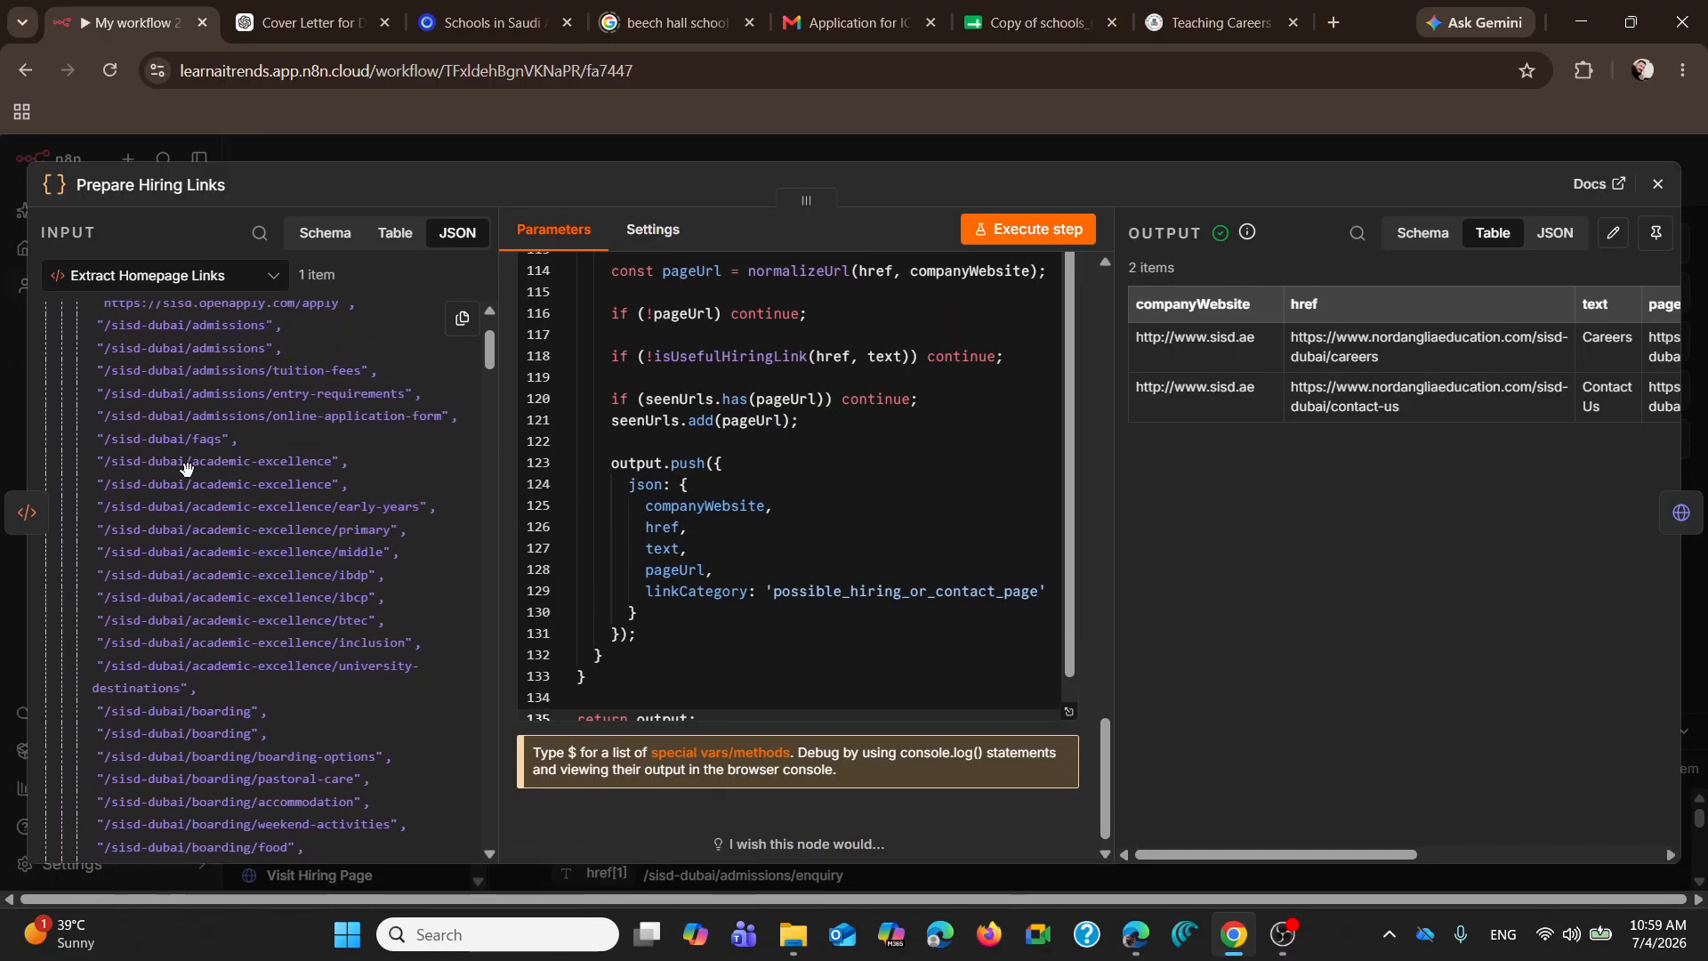
{"action": "scroll", "coordinate": [186, 454], "scroll_direction": "down", "scroll_amount": 6}
{"action": "scroll", "coordinate": [187, 454], "scroll_direction": "down", "scroll_amount": 12}
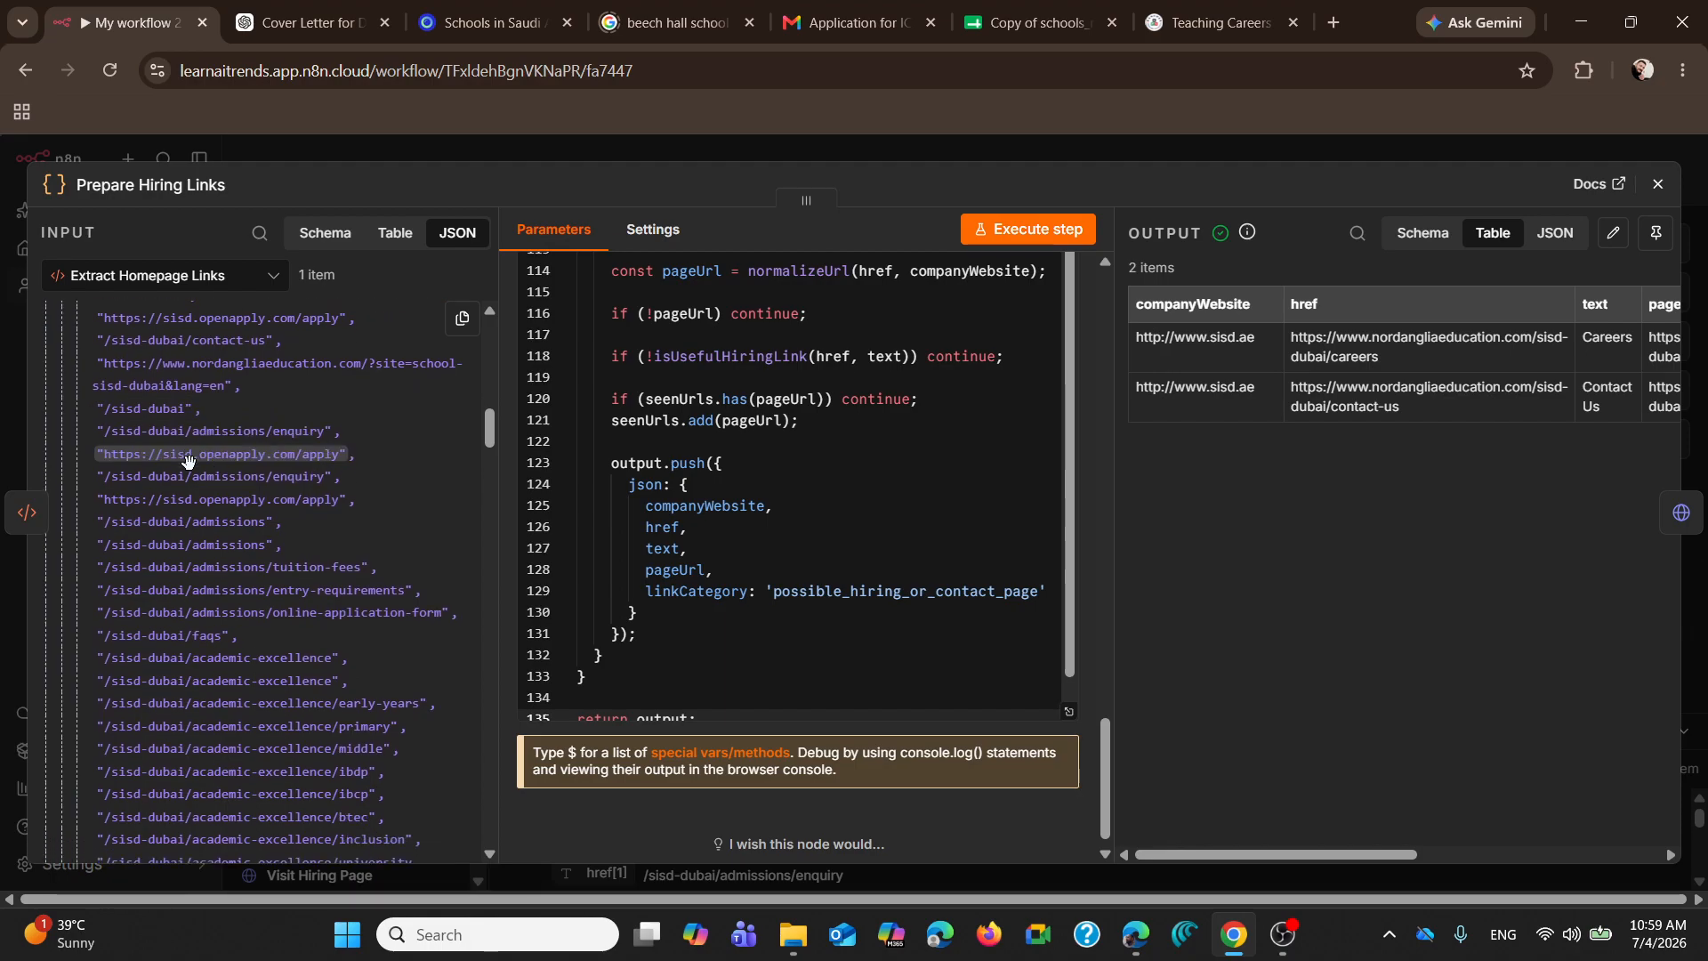
{"action": "scroll", "coordinate": [200, 510], "scroll_direction": "down", "scroll_amount": 1}
{"action": "scroll", "coordinate": [199, 509], "scroll_direction": "down", "scroll_amount": 2}
{"action": "scroll", "coordinate": [286, 431], "scroll_direction": "down", "scroll_amount": 3}
{"action": "scroll", "coordinate": [693, 512], "scroll_direction": "up", "scroll_amount": 4}
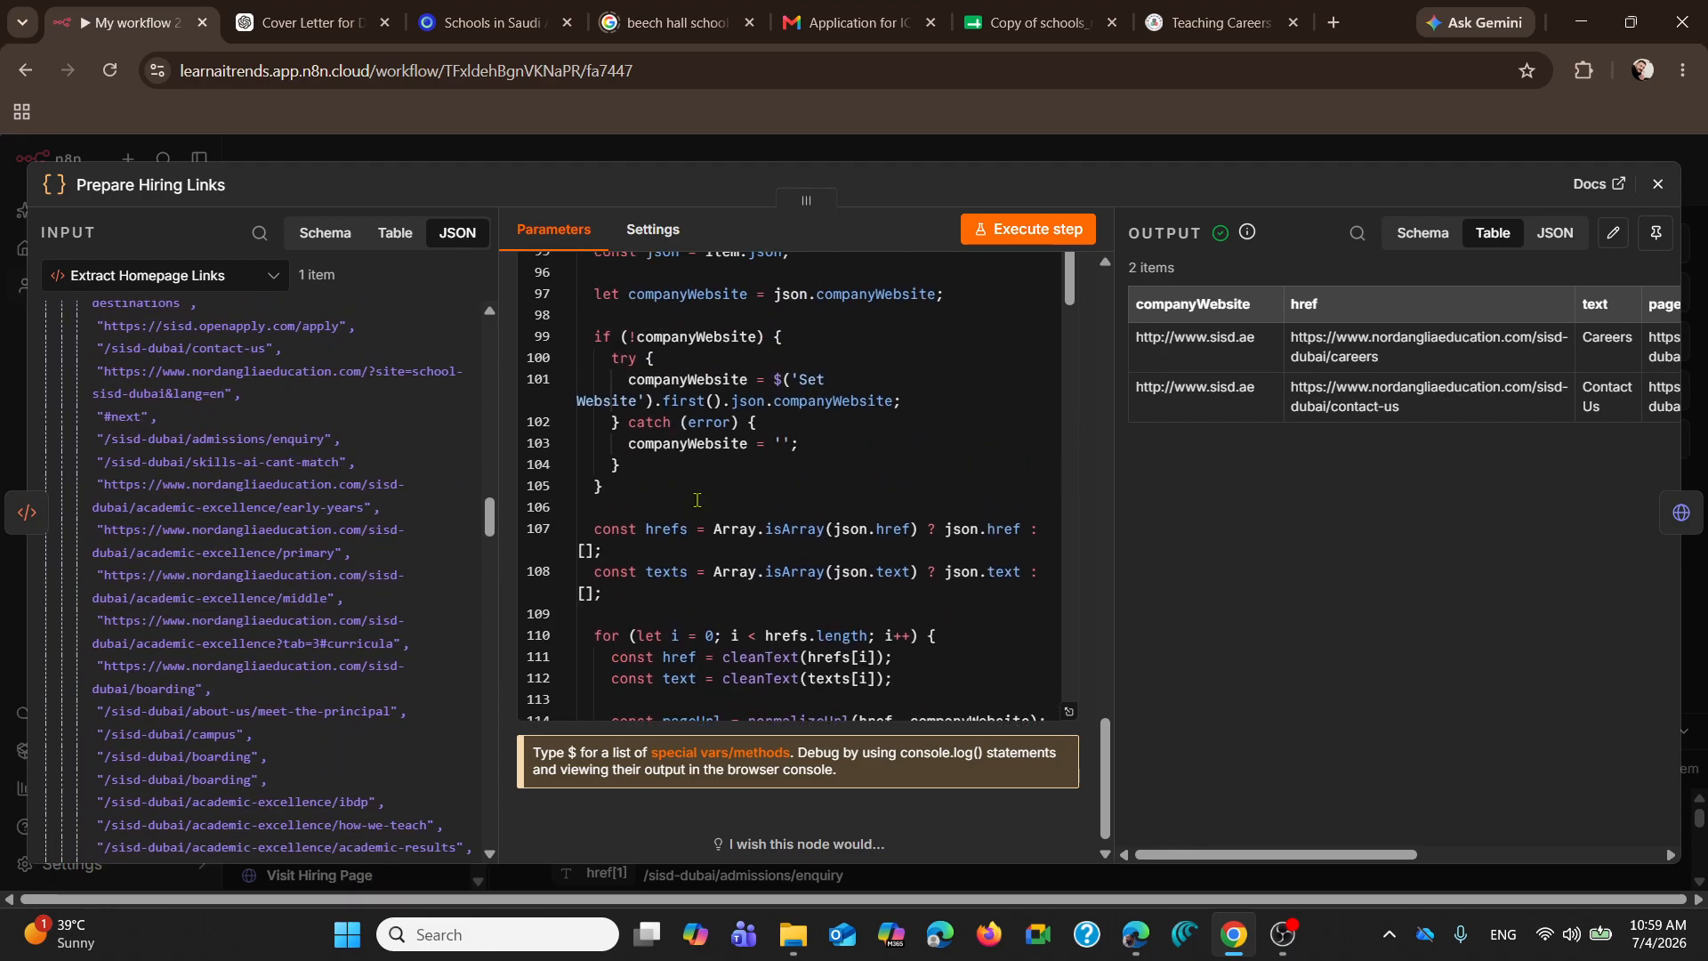
Step: Read through the JavaScript of the Prepare Hiring Links node, from the keyword lists to the final output block
{"action": "scroll", "coordinate": [739, 414], "scroll_direction": "up", "scroll_amount": 5}
{"action": "scroll", "coordinate": [743, 410], "scroll_direction": "up", "scroll_amount": 16}
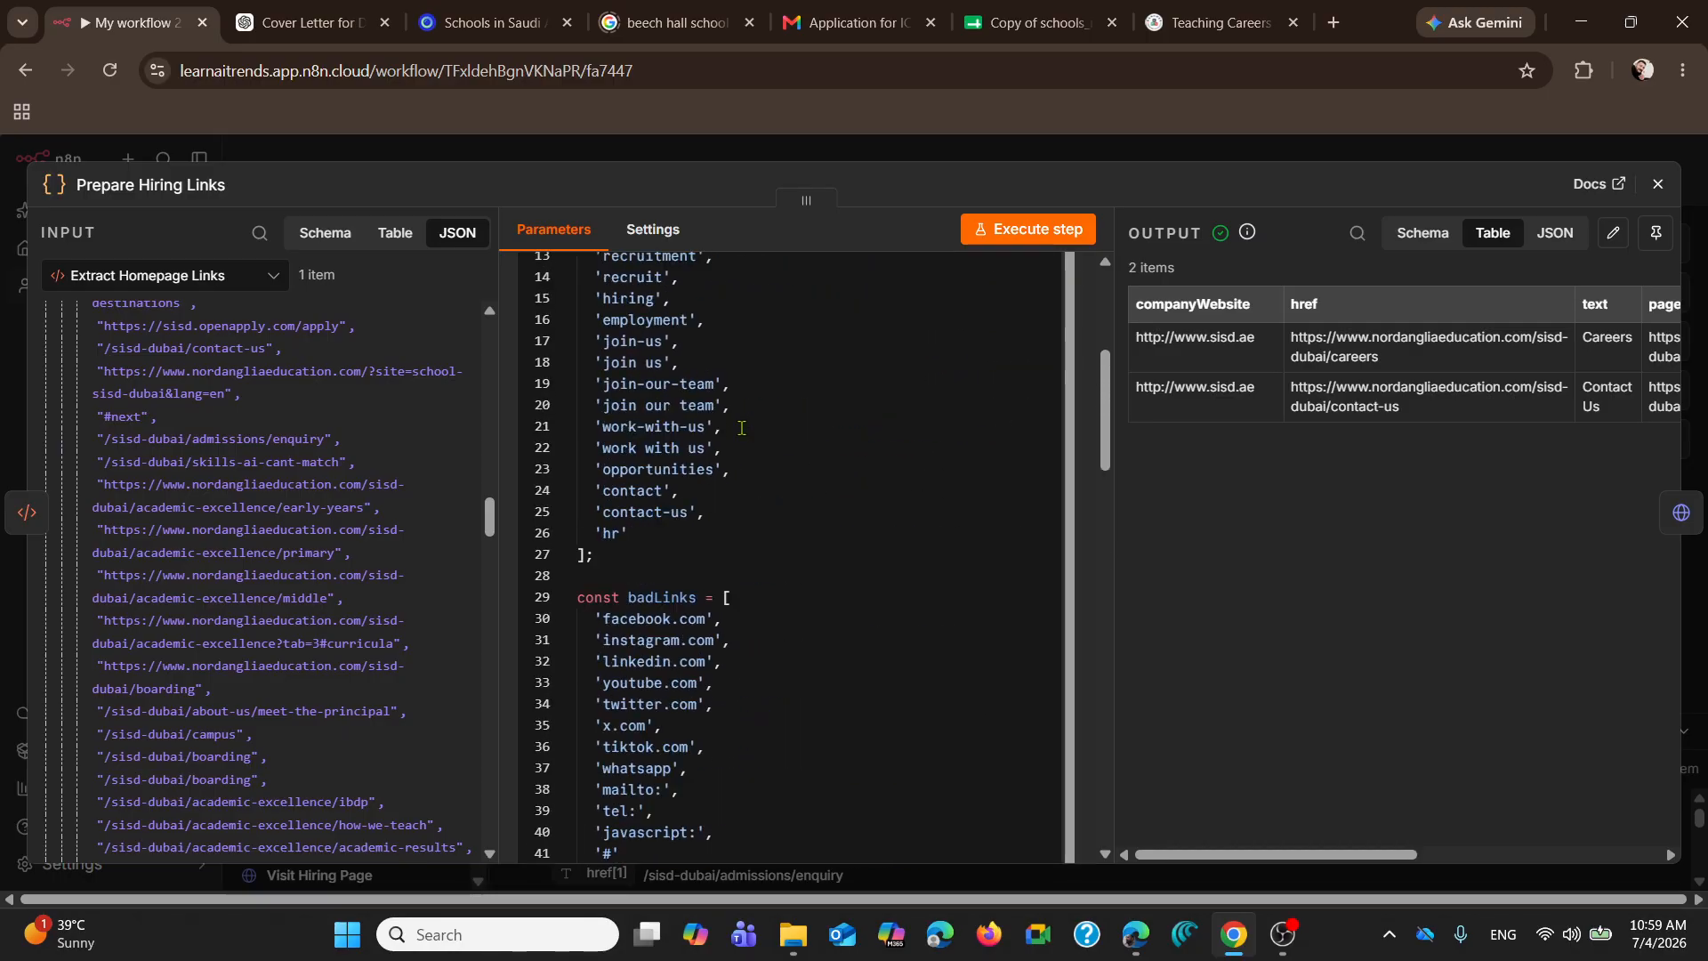
{"action": "scroll", "coordinate": [741, 428], "scroll_direction": "up", "scroll_amount": 4}
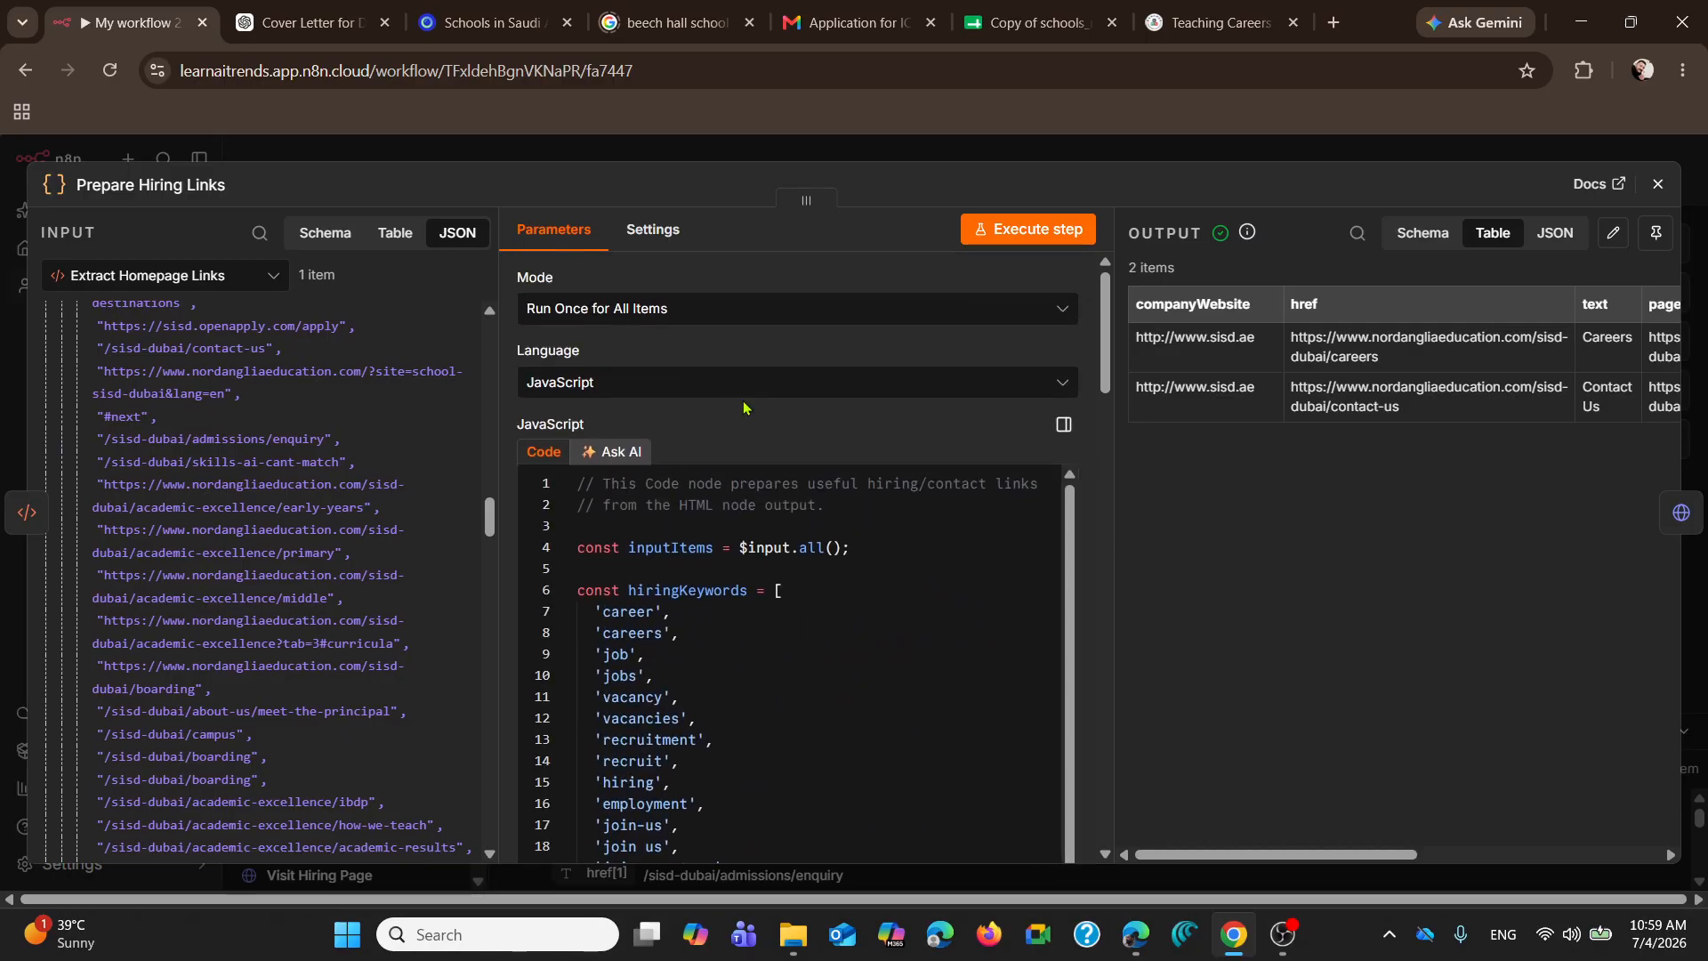
{"action": "scroll", "coordinate": [726, 469], "scroll_direction": "down", "scroll_amount": 3}
{"action": "scroll", "coordinate": [738, 471], "scroll_direction": "down", "scroll_amount": 5}
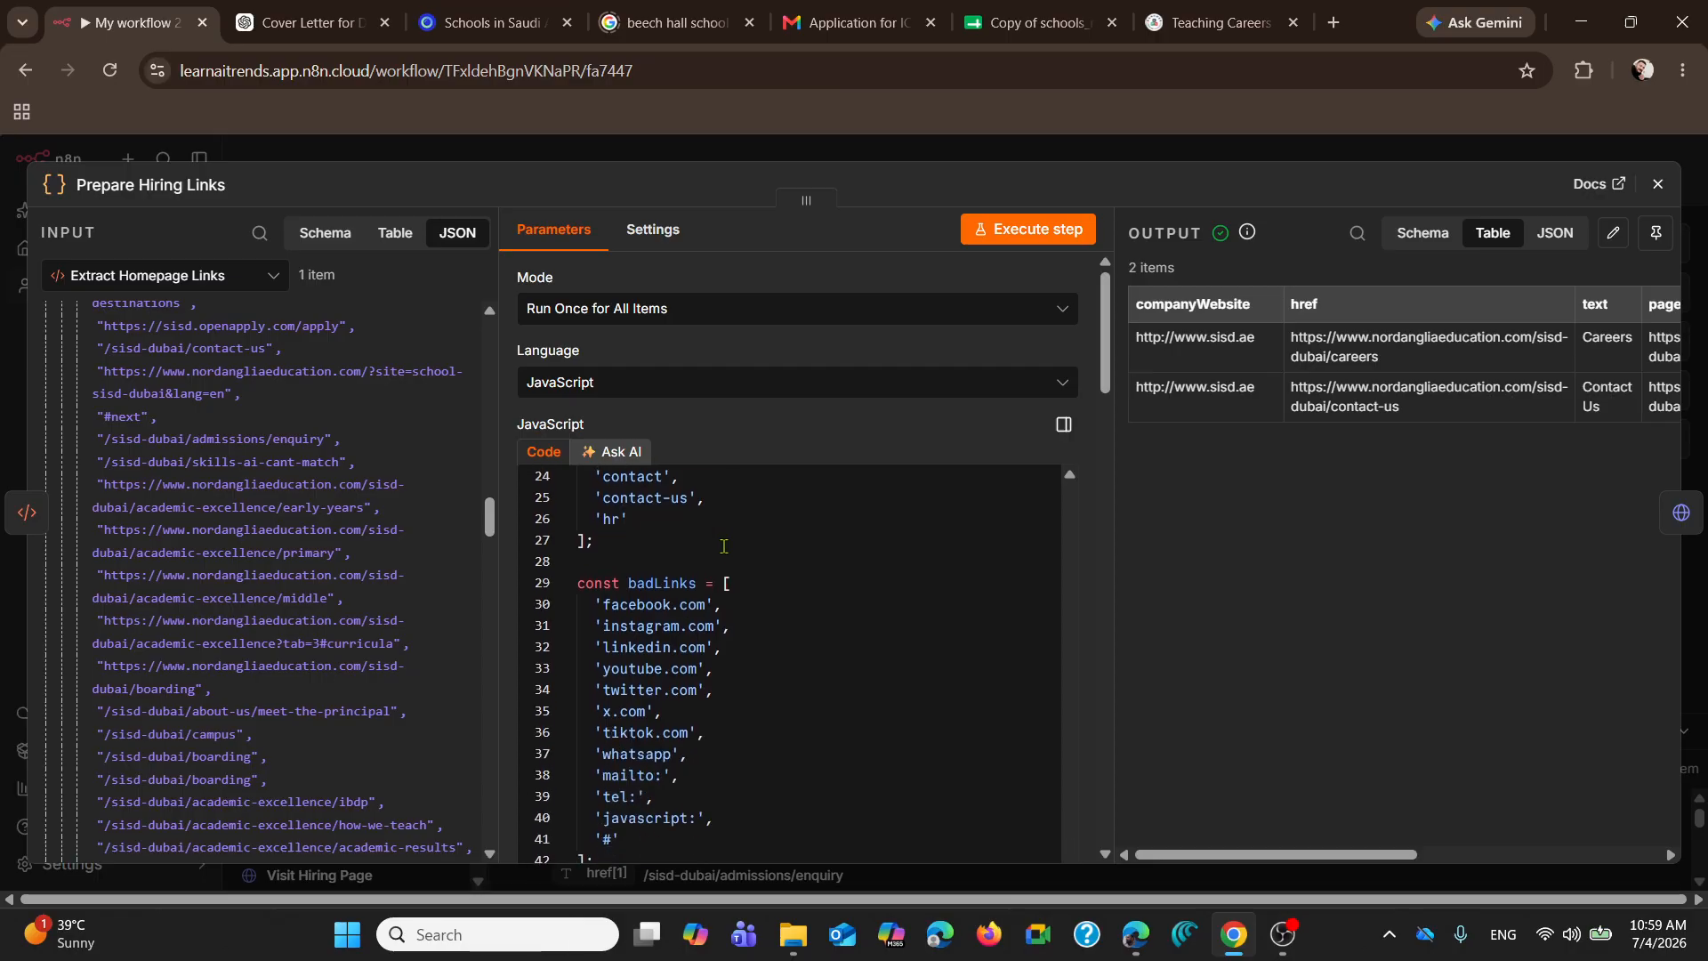
{"action": "scroll", "coordinate": [776, 482], "scroll_direction": "down", "scroll_amount": 3}
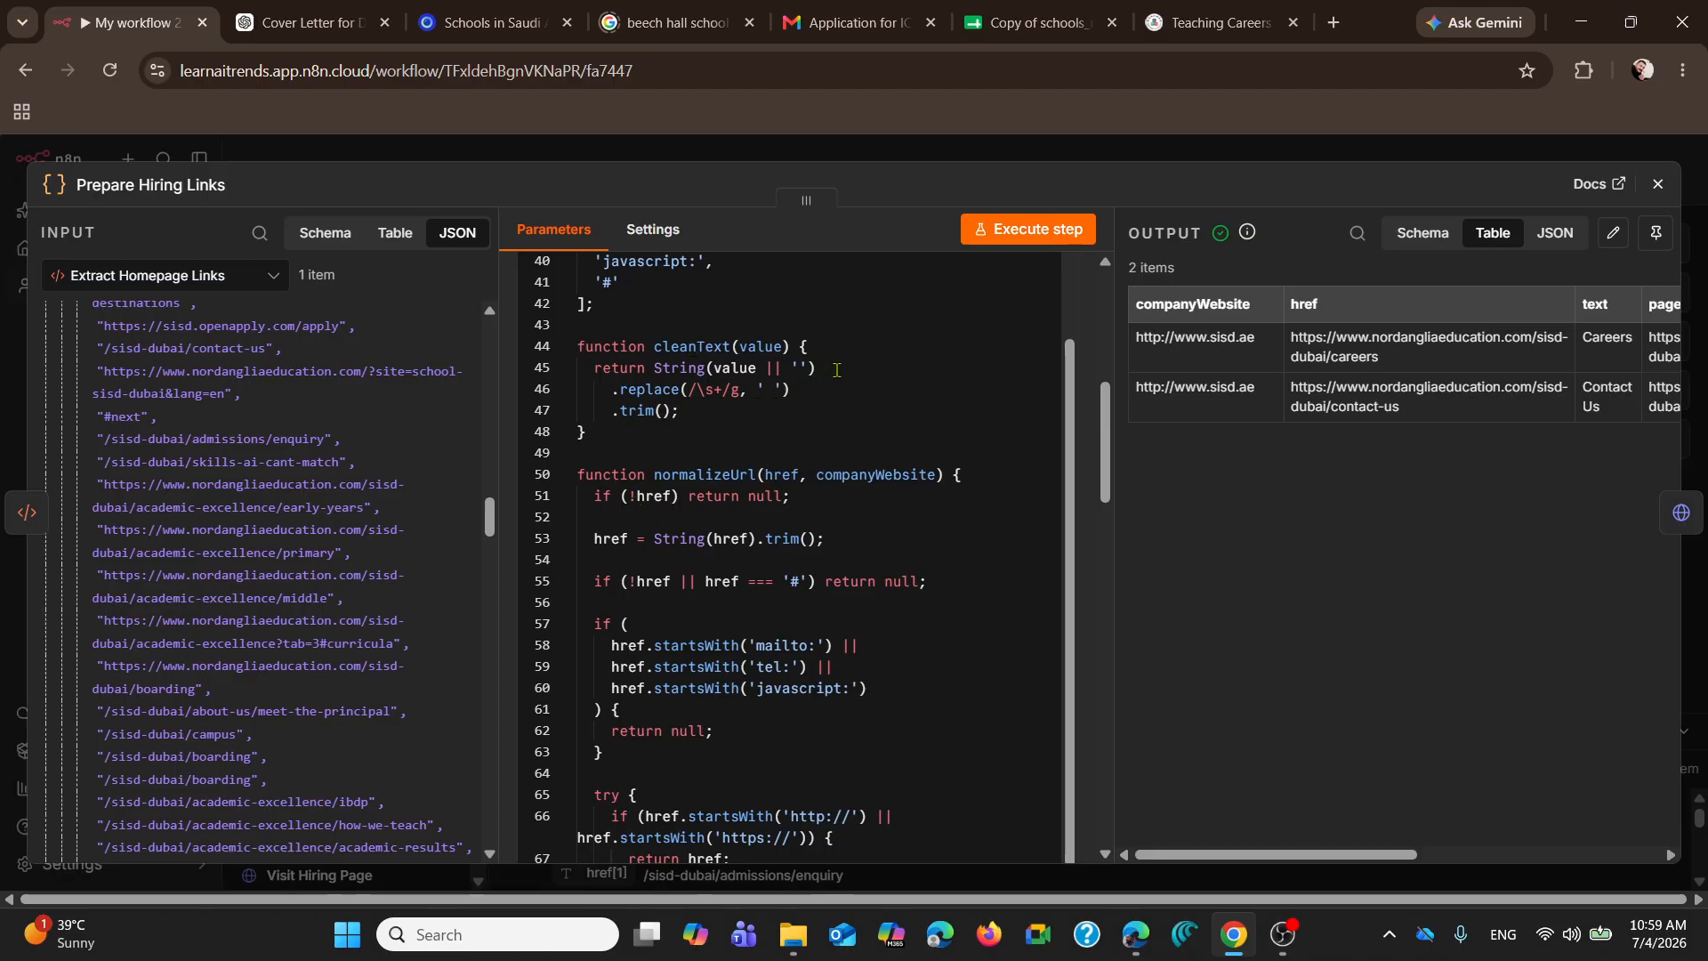
{"action": "scroll", "coordinate": [775, 480], "scroll_direction": "down", "scroll_amount": 6}
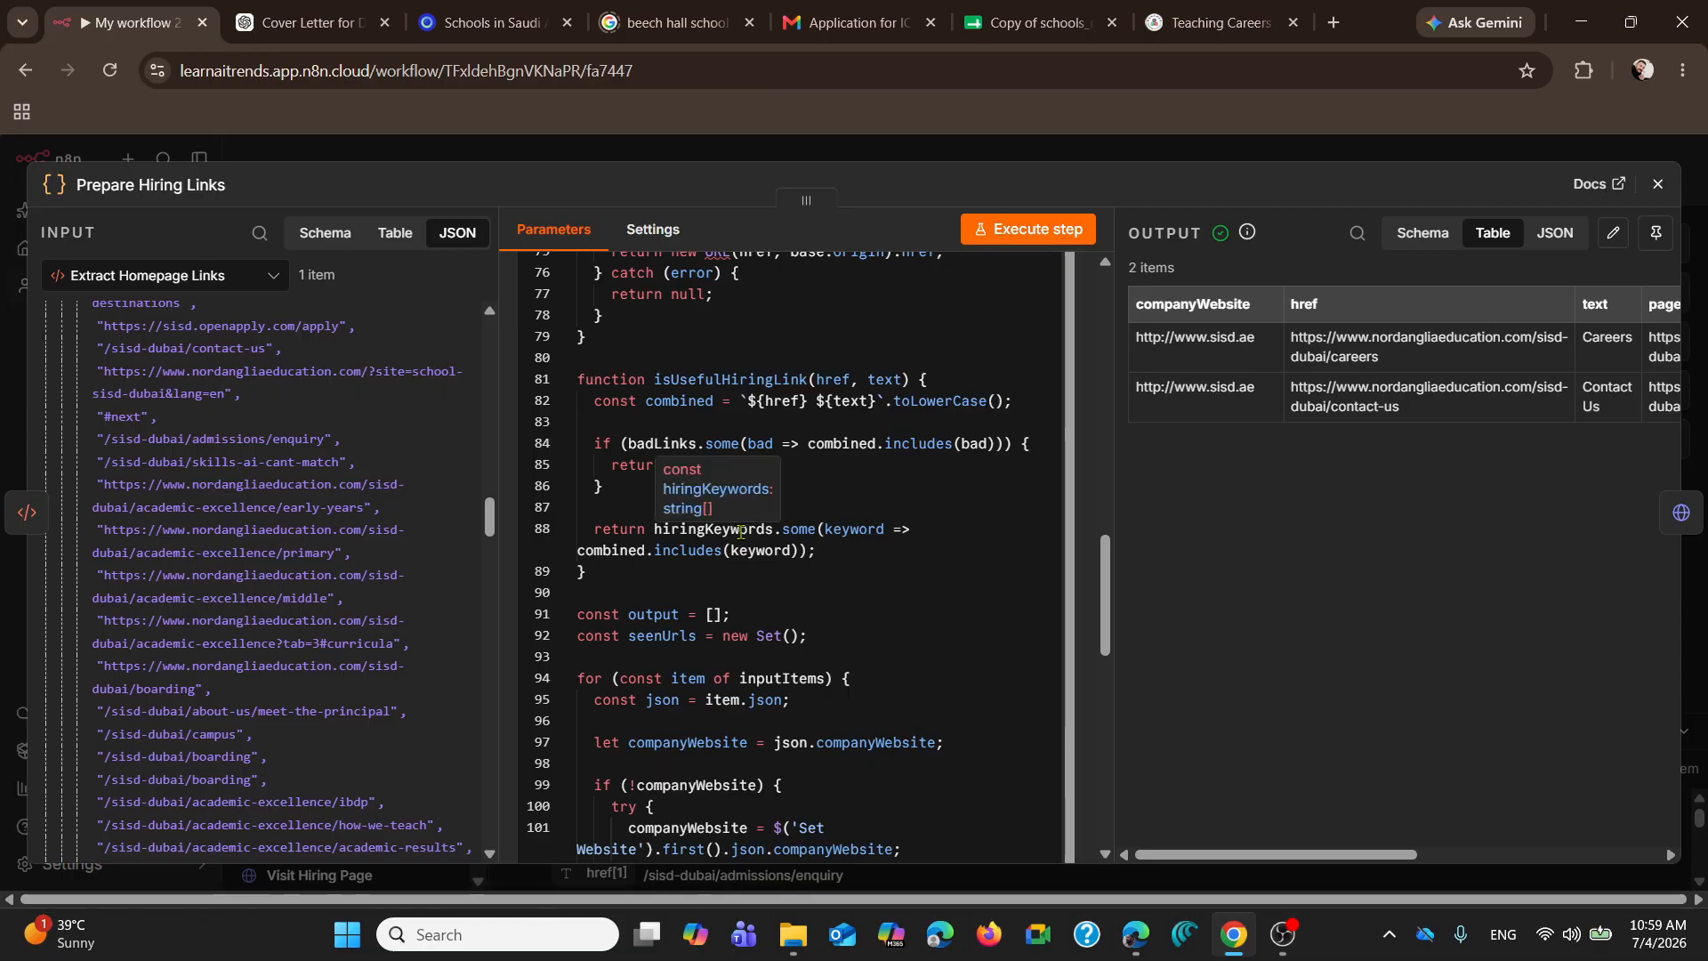
{"action": "scroll", "coordinate": [739, 531], "scroll_direction": "down", "scroll_amount": 8}
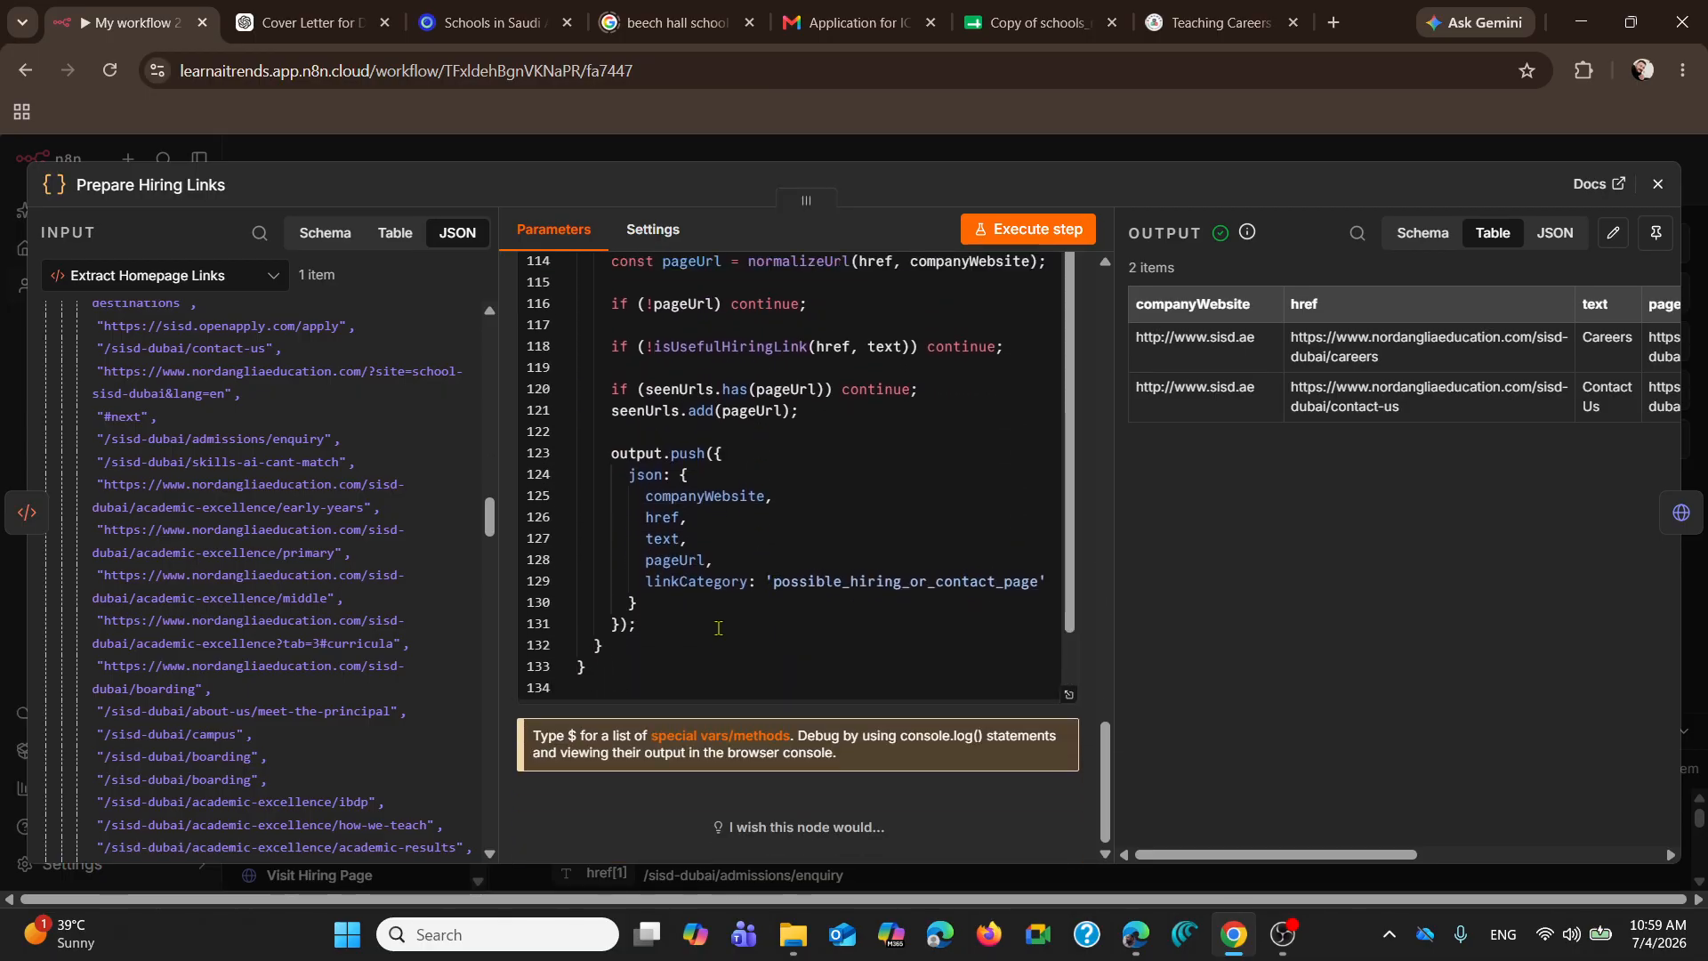
Step: Review the link-filtering functions and the badLinks list, and highlight all entries of the hiringKeywords list
{"action": "scroll", "coordinate": [718, 629], "scroll_direction": "up", "scroll_amount": 3}
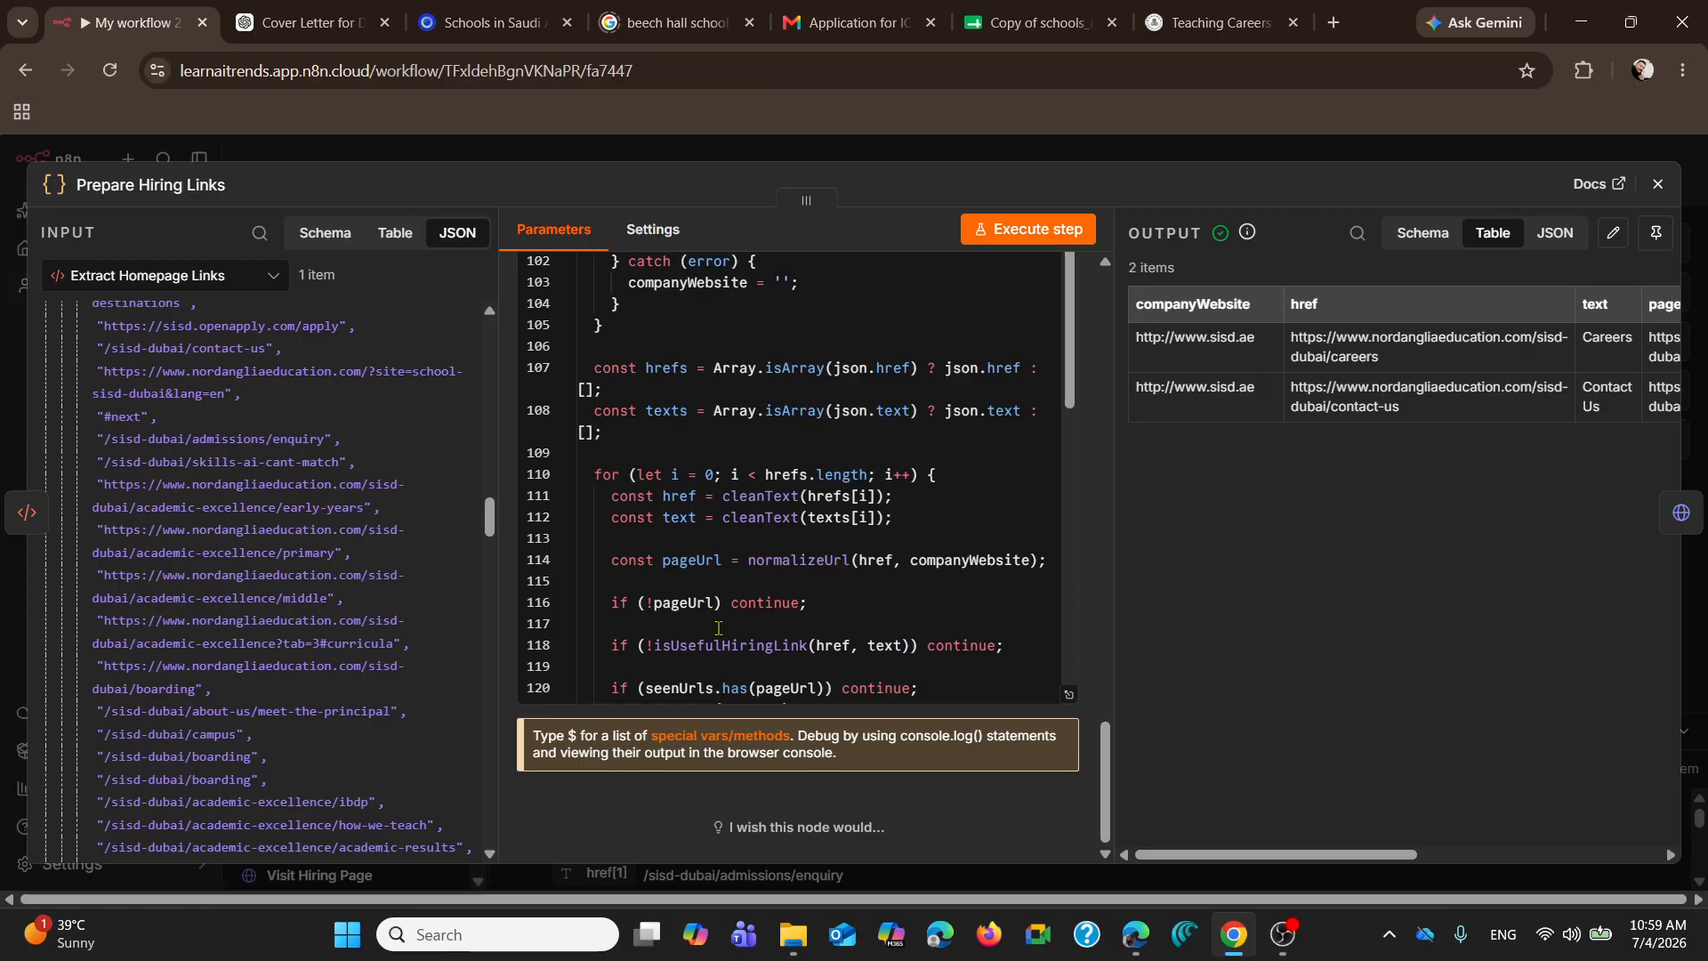
{"action": "scroll", "coordinate": [771, 642], "scroll_direction": "up", "scroll_amount": 1}
{"action": "scroll", "coordinate": [771, 614], "scroll_direction": "up", "scroll_amount": 5}
{"action": "scroll", "coordinate": [764, 505], "scroll_direction": "down", "scroll_amount": 4}
{"action": "scroll", "coordinate": [739, 563], "scroll_direction": "up", "scroll_amount": 3}
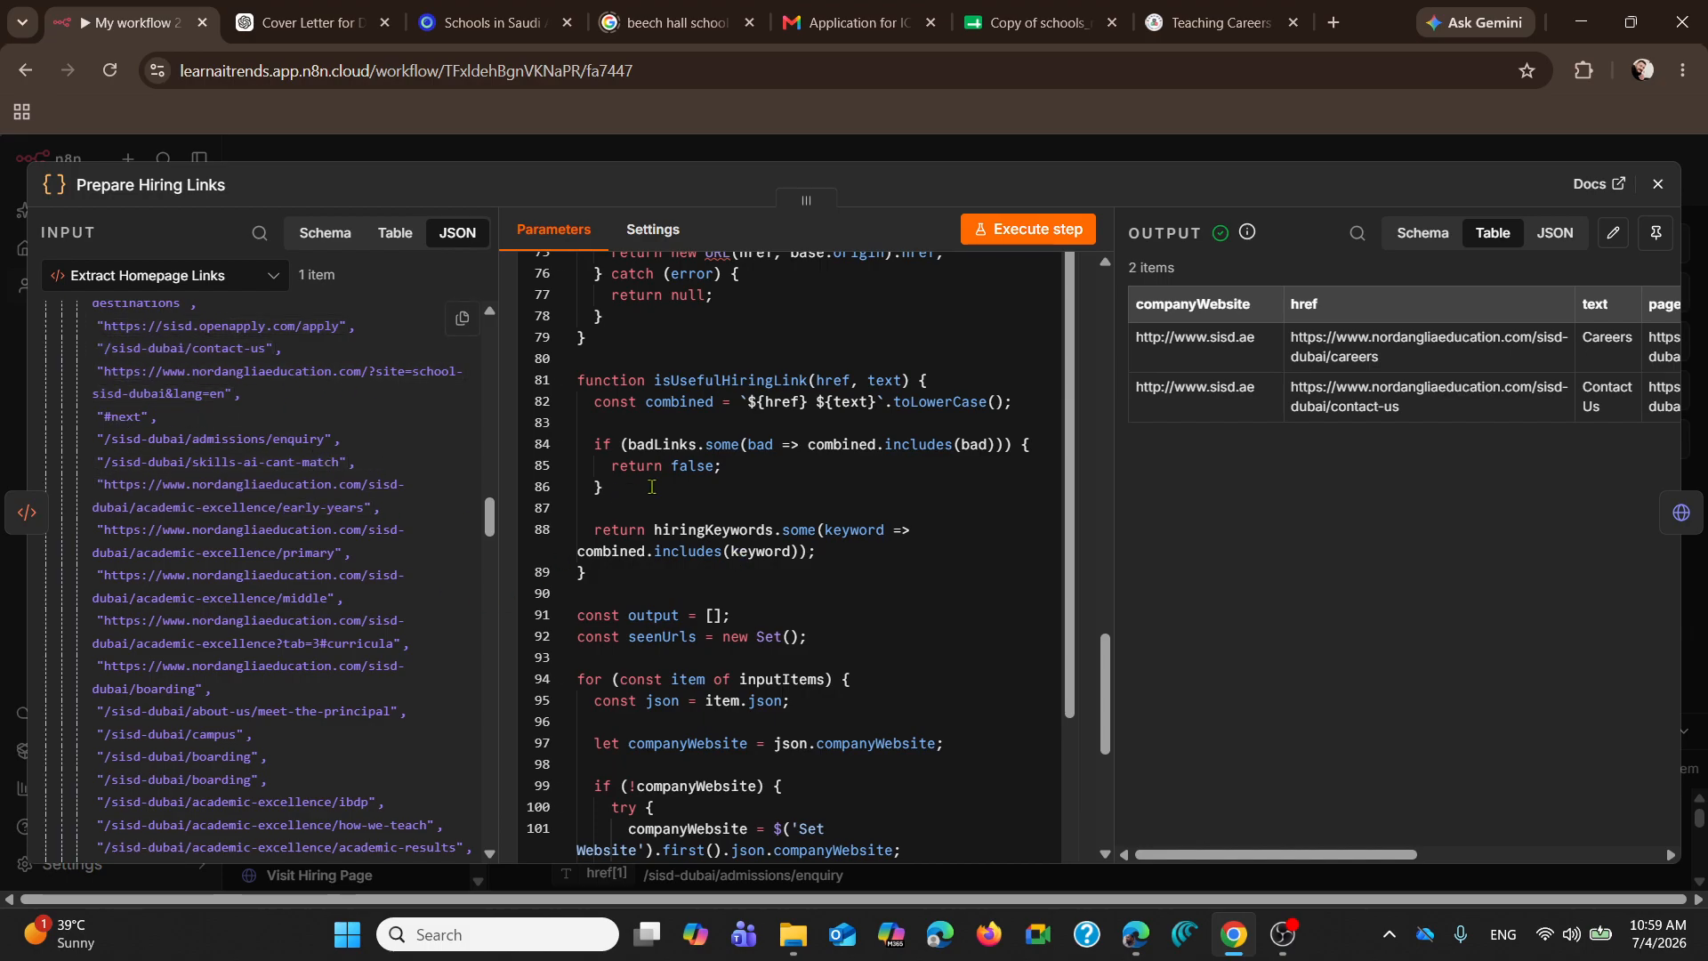
{"action": "scroll", "coordinate": [691, 492], "scroll_direction": "up", "scroll_amount": 9}
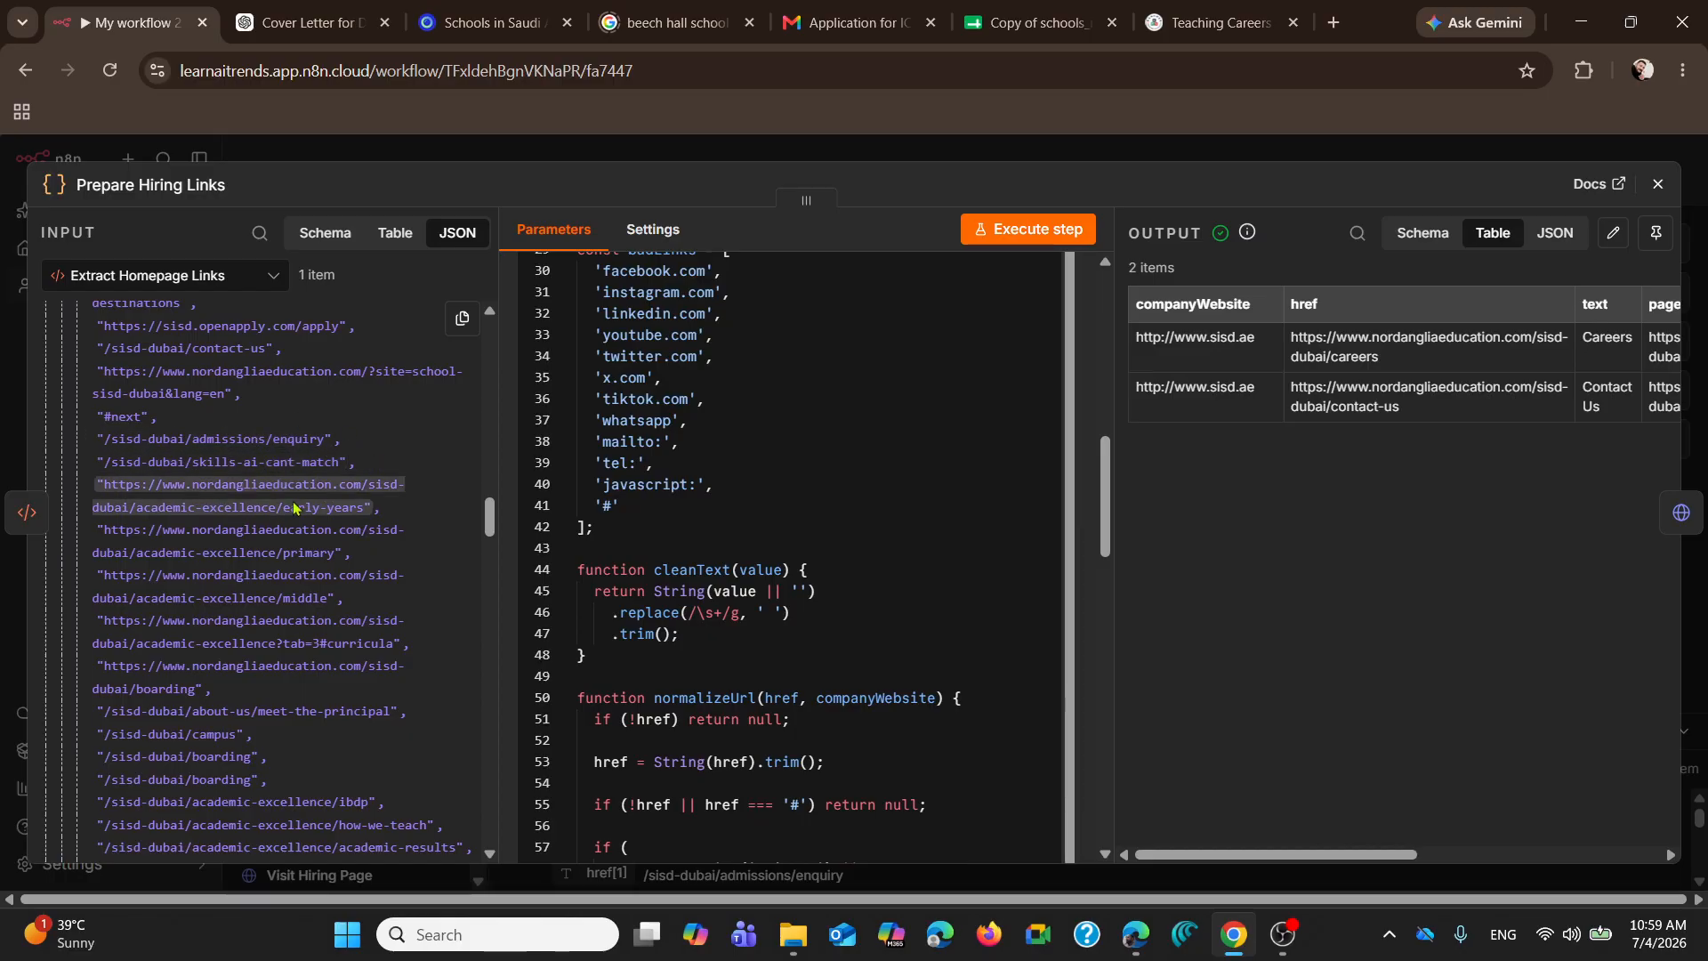
{"action": "scroll", "coordinate": [680, 462], "scroll_direction": "up", "scroll_amount": 5}
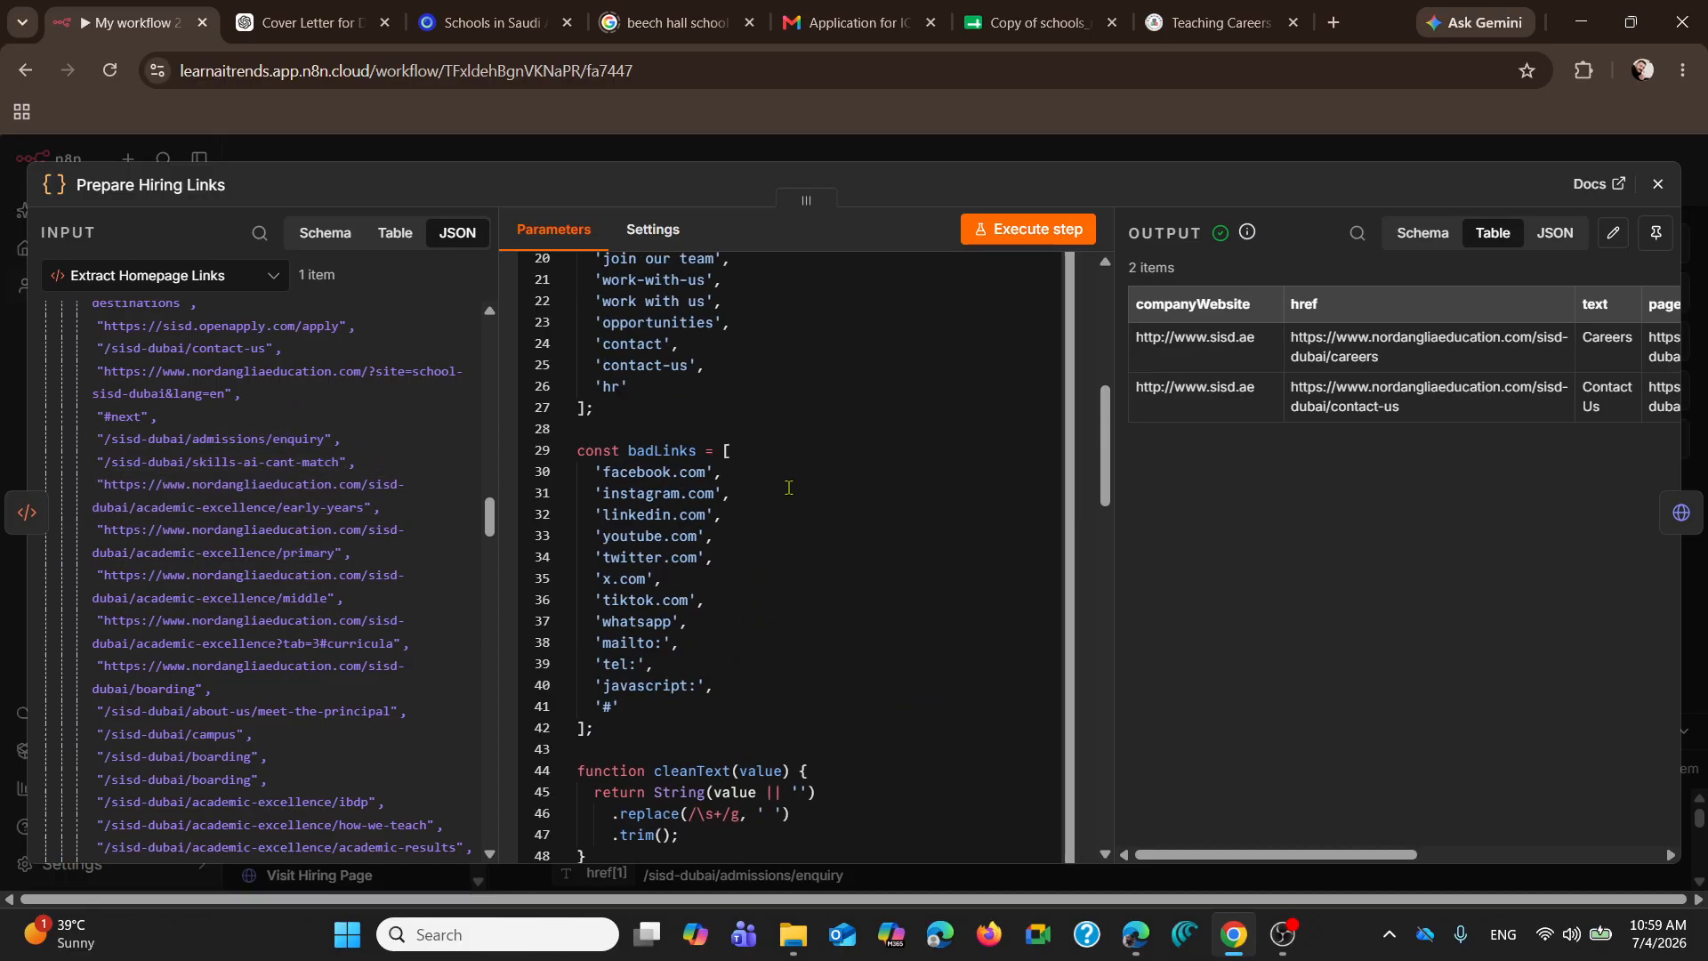
{"action": "left_click_drag", "start_coordinate": [596, 333], "coordinate": [721, 736]}
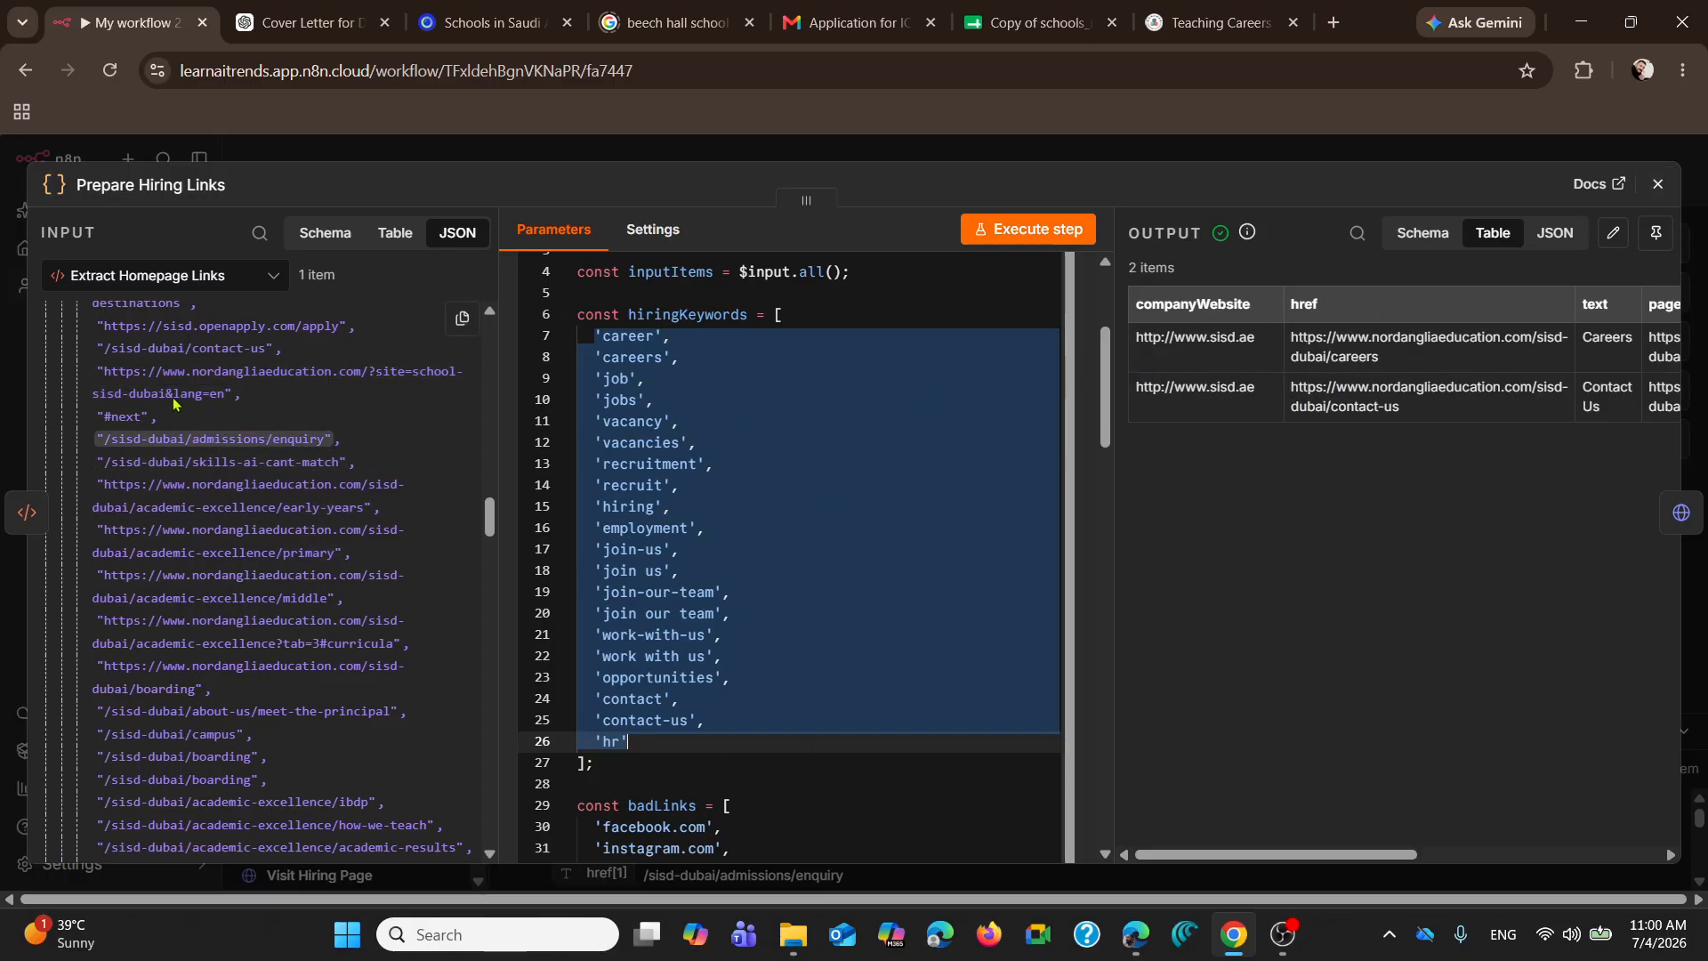
Step: Examine the rest of the input links and the badLinks code, and close the Prepare Hiring Links node
{"action": "scroll", "coordinate": [173, 421], "scroll_direction": "down", "scroll_amount": 5}
{"action": "scroll", "coordinate": [174, 421], "scroll_direction": "down", "scroll_amount": 15}
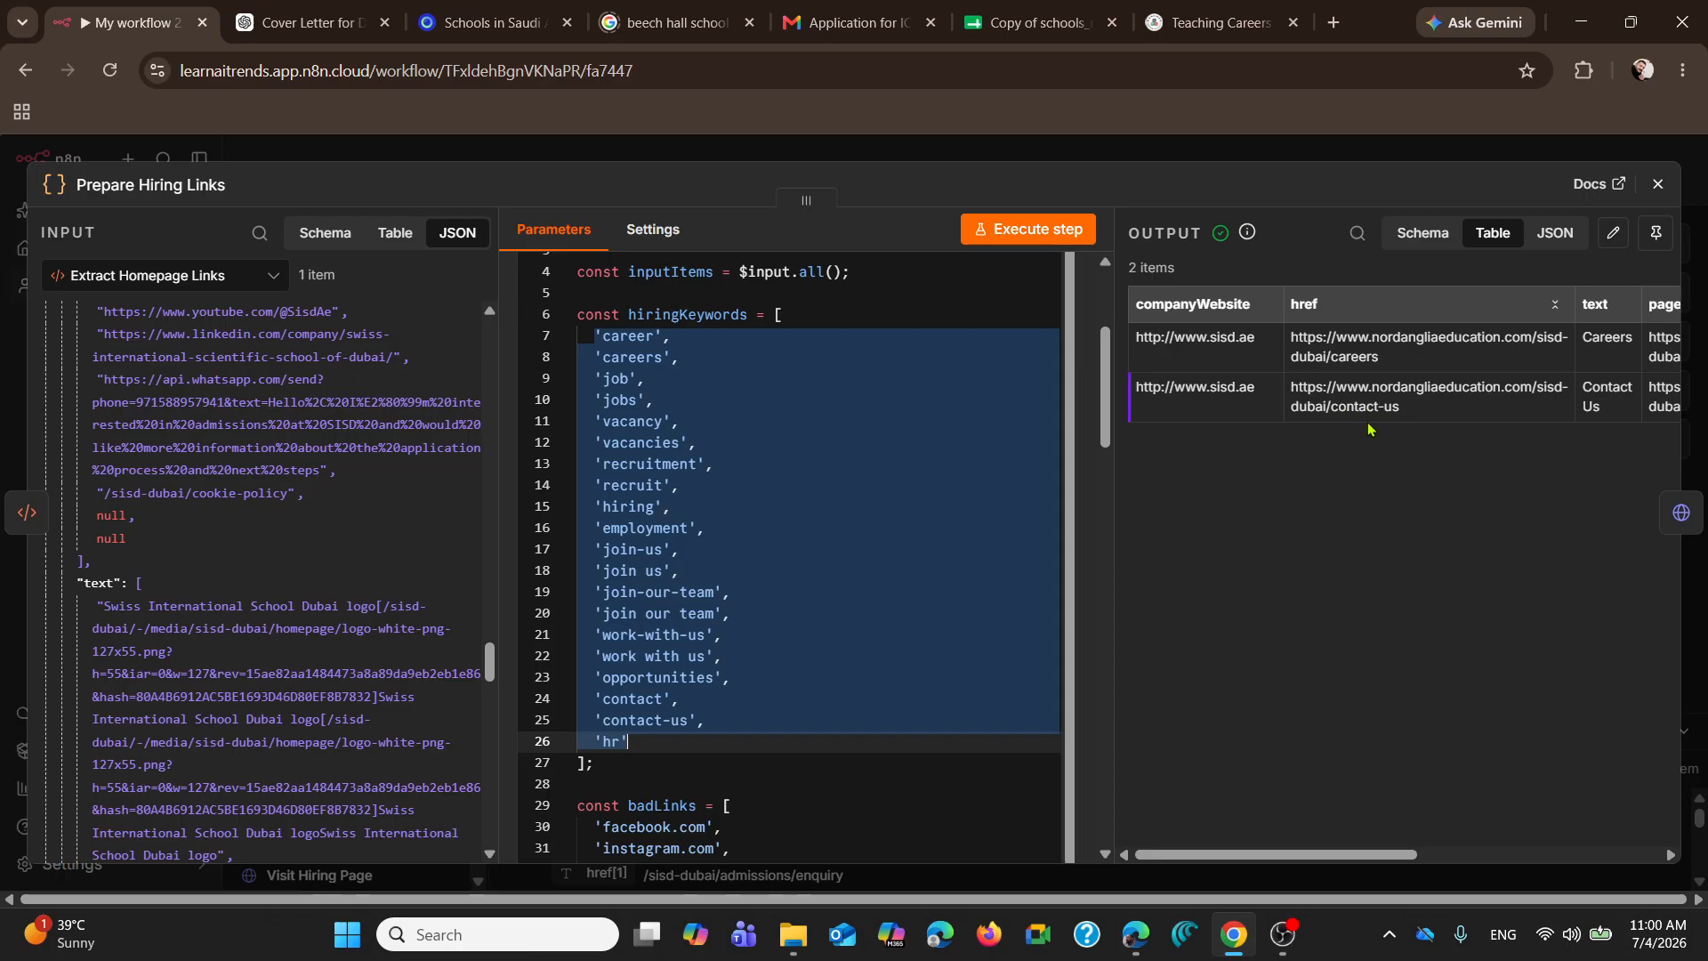
{"action": "scroll", "coordinate": [925, 511], "scroll_direction": "down", "scroll_amount": 5}
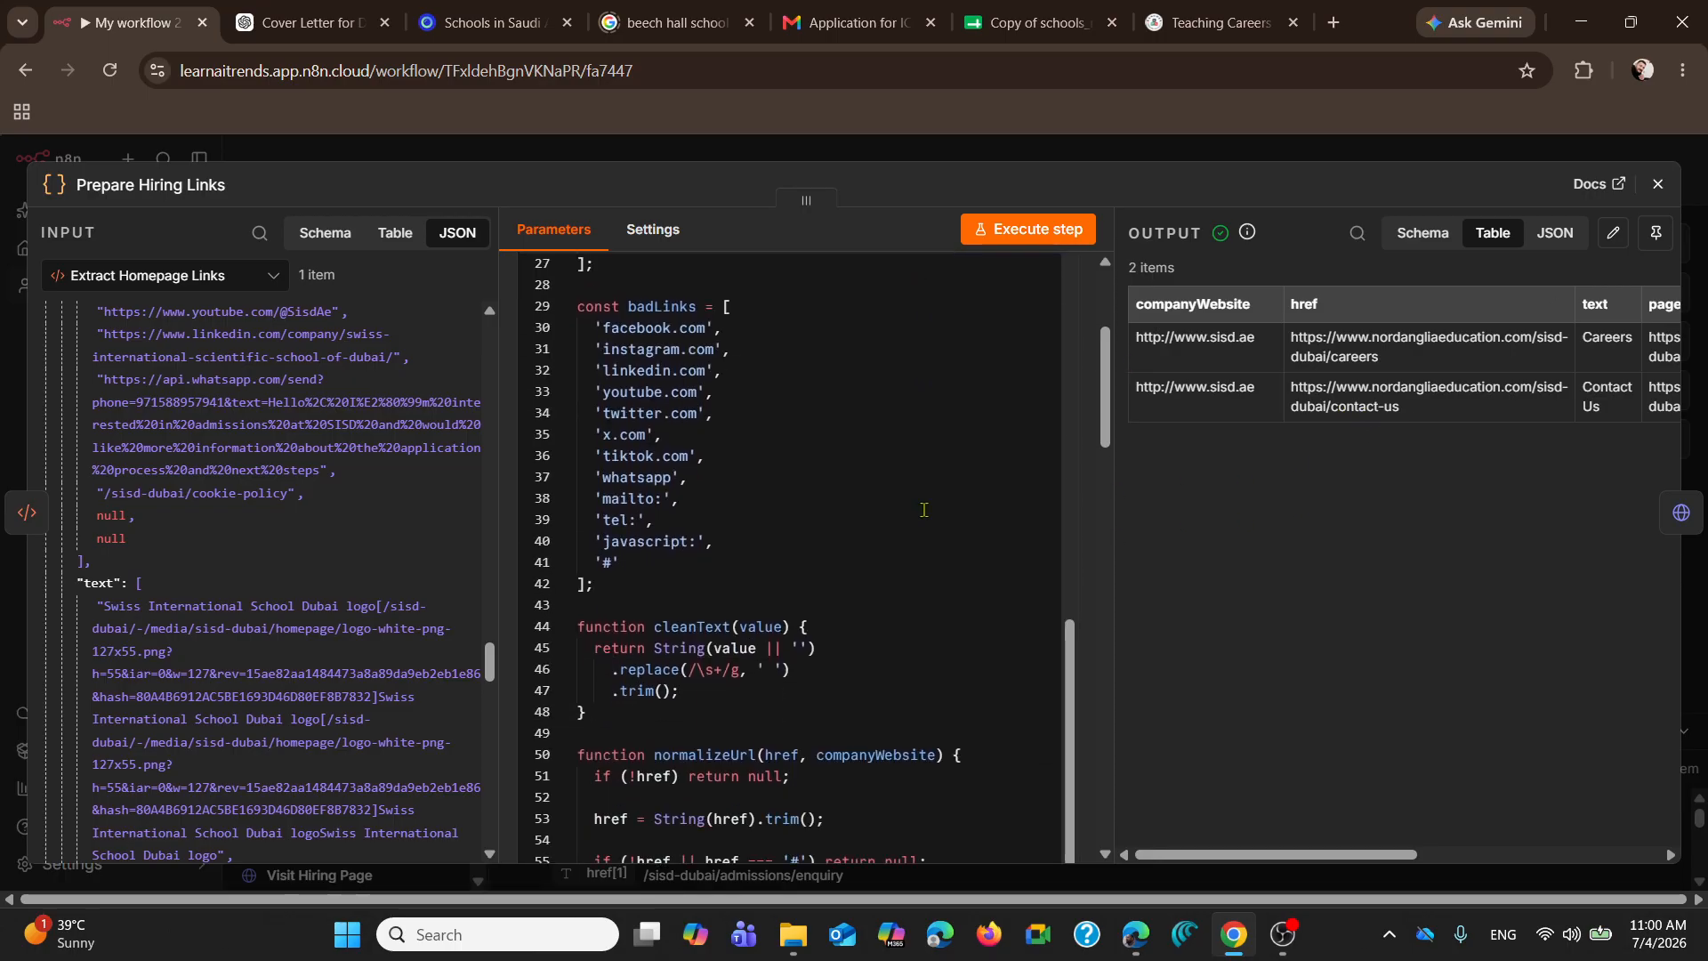
{"action": "left_click", "coordinate": [1658, 183]}
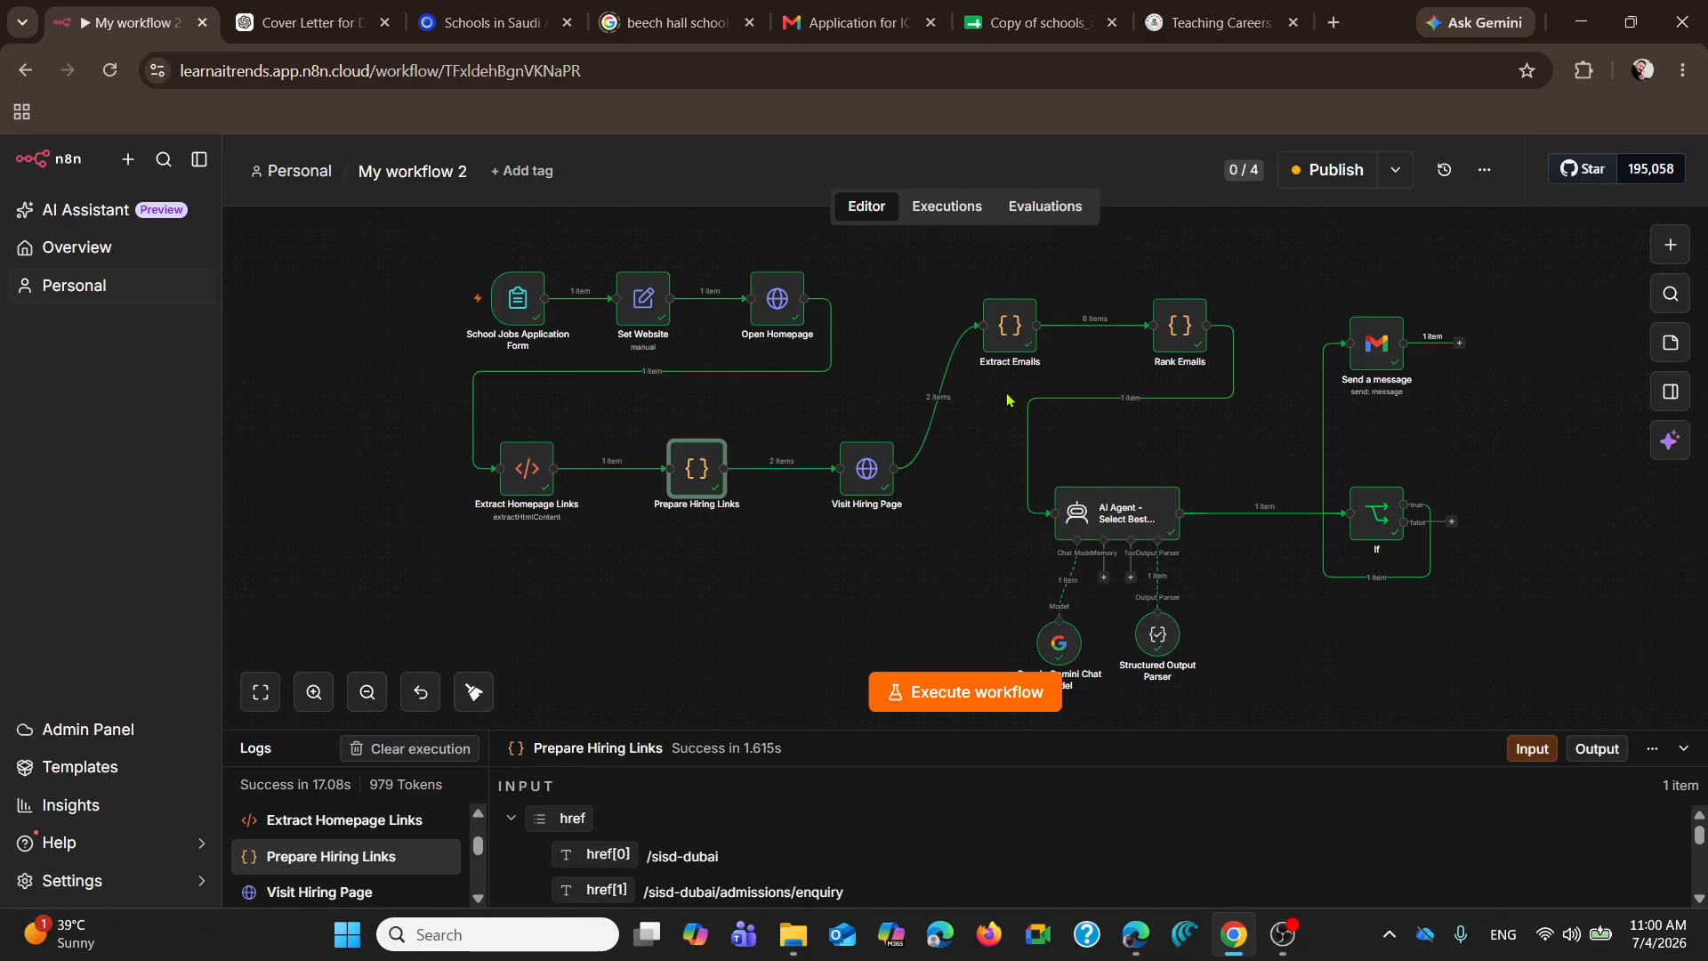
Step: Open the Visit Hiring Page node, examine the pageHtml output from beginning to contact page, and close the node
{"action": "double_click", "coordinate": [866, 469]}
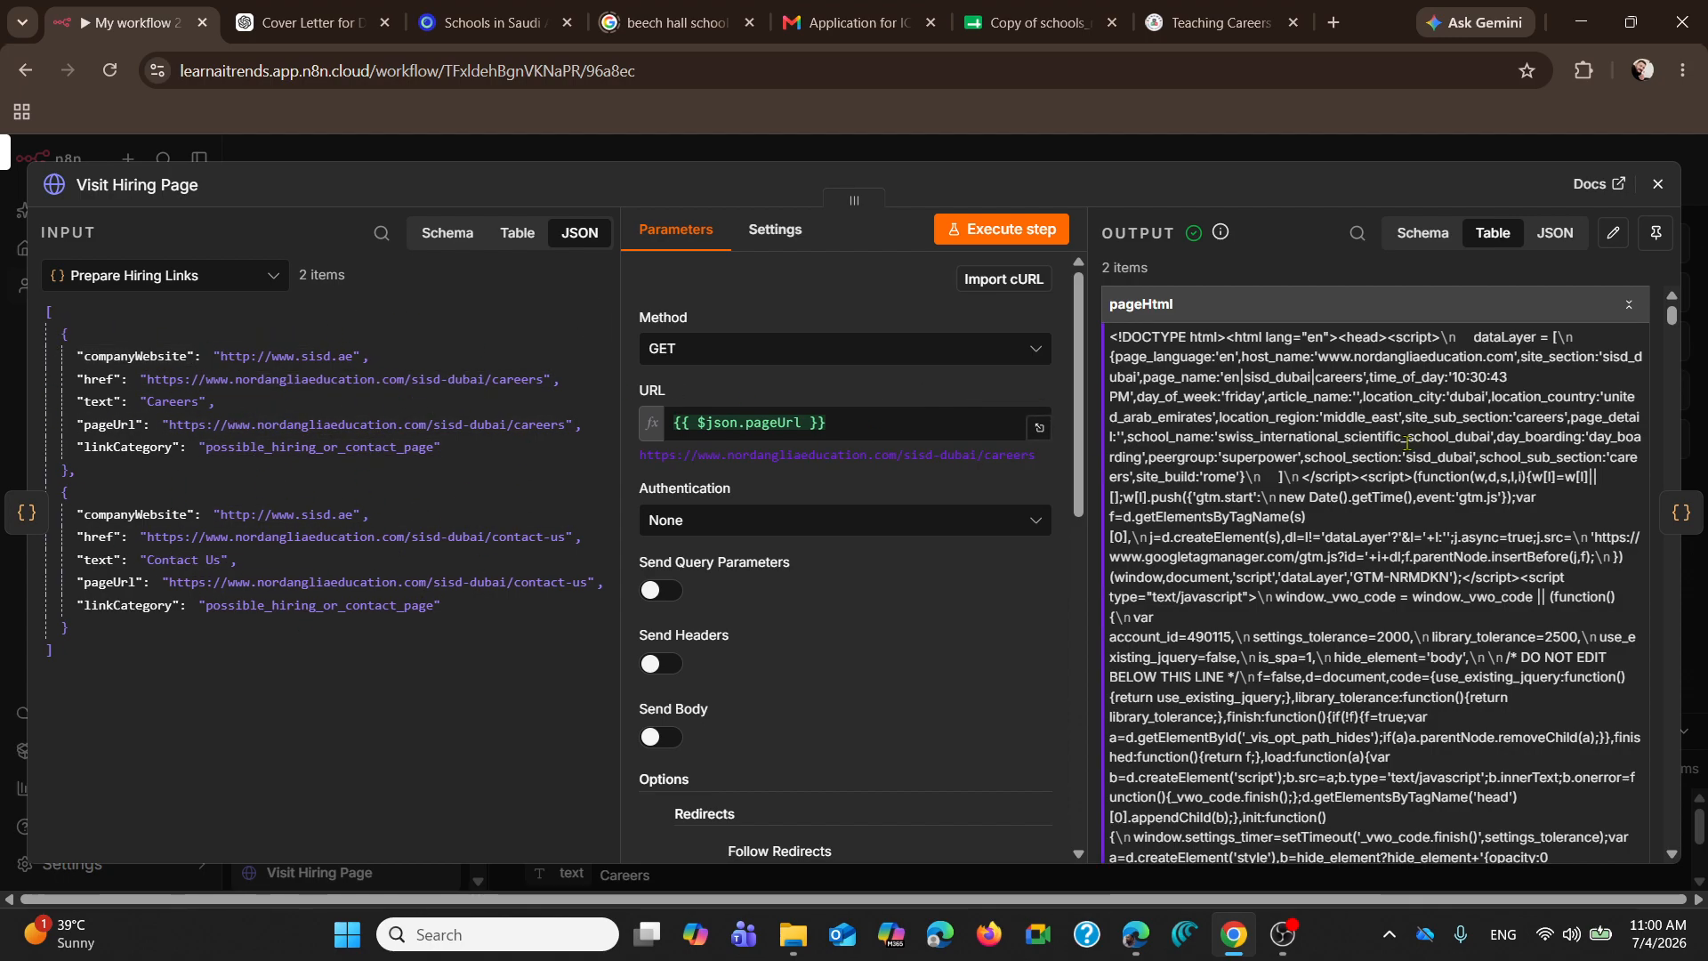
{"action": "scroll", "coordinate": [1319, 485], "scroll_direction": "down", "scroll_amount": 6}
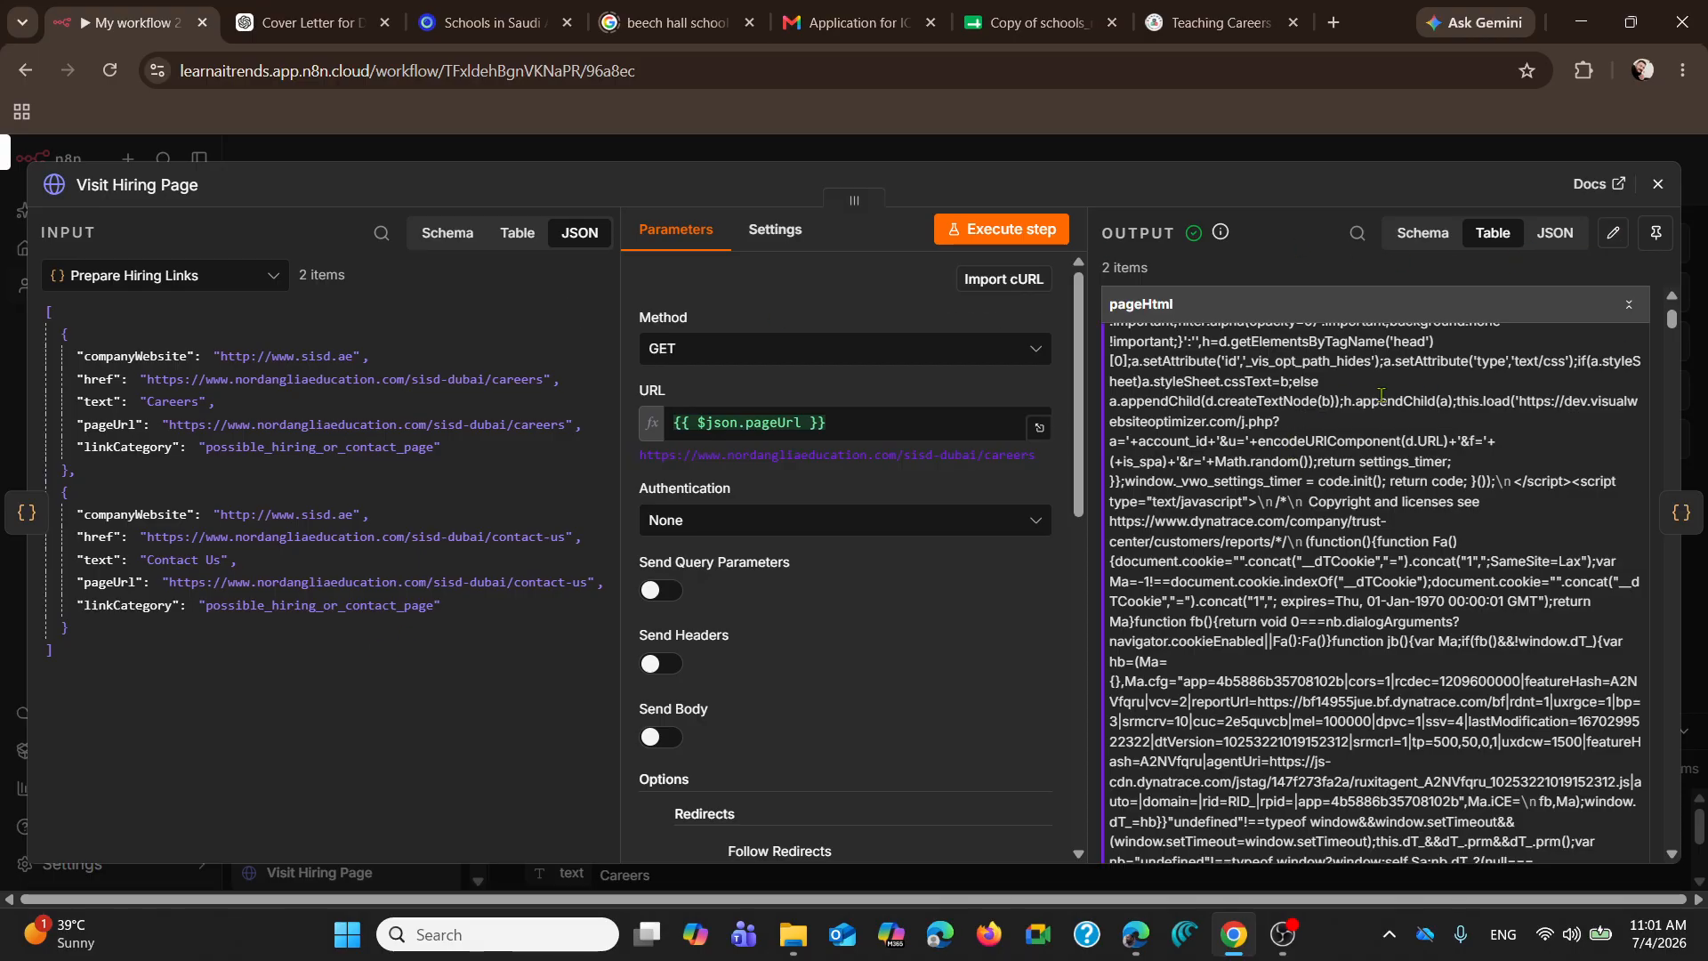
{"action": "scroll", "coordinate": [1382, 396], "scroll_direction": "down", "scroll_amount": 15}
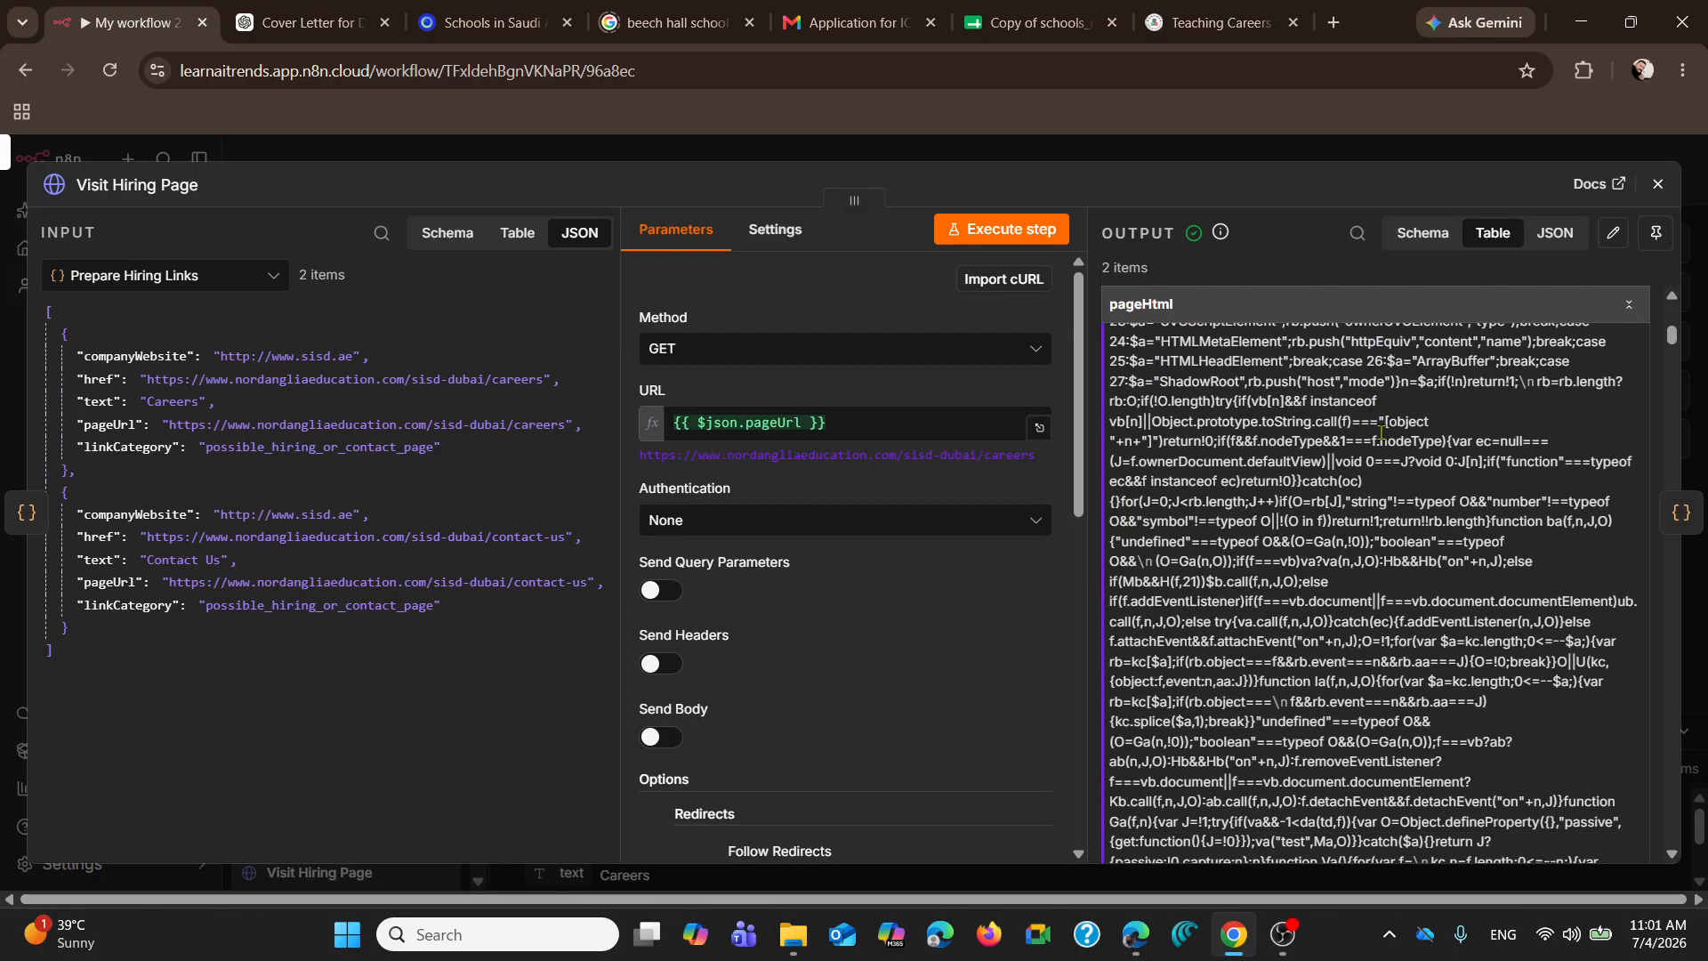
{"action": "scroll", "coordinate": [1382, 439], "scroll_direction": "down", "scroll_amount": 8}
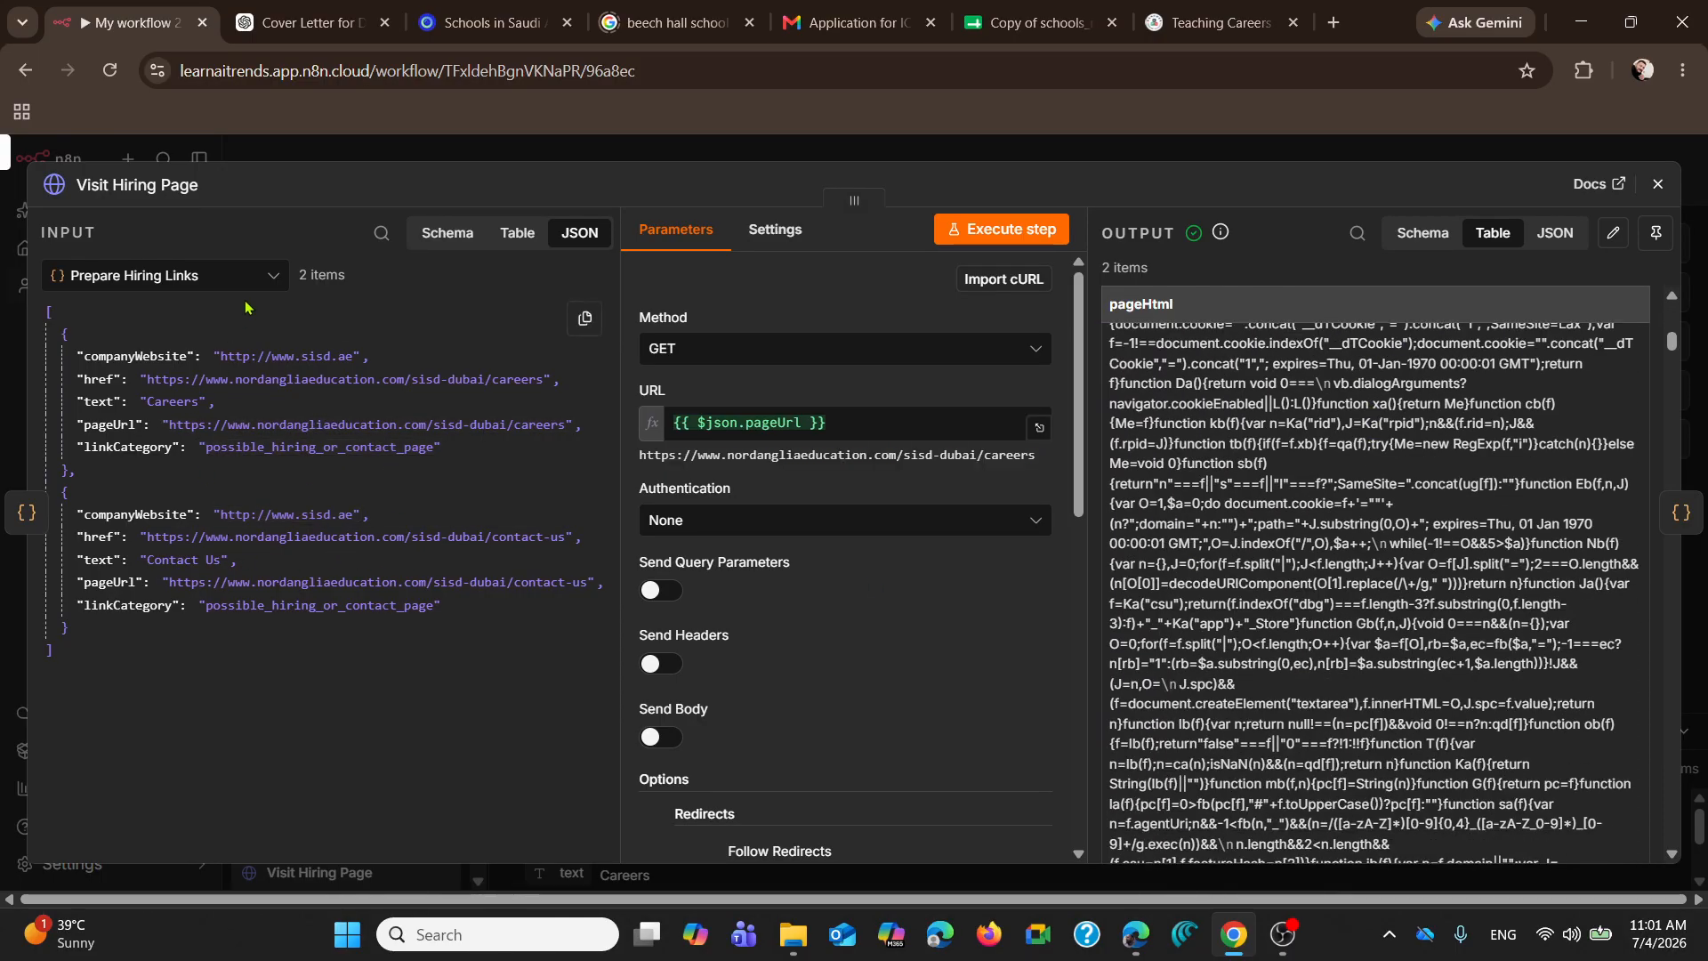
{"action": "scroll", "coordinate": [1344, 486], "scroll_direction": "down", "scroll_amount": 5}
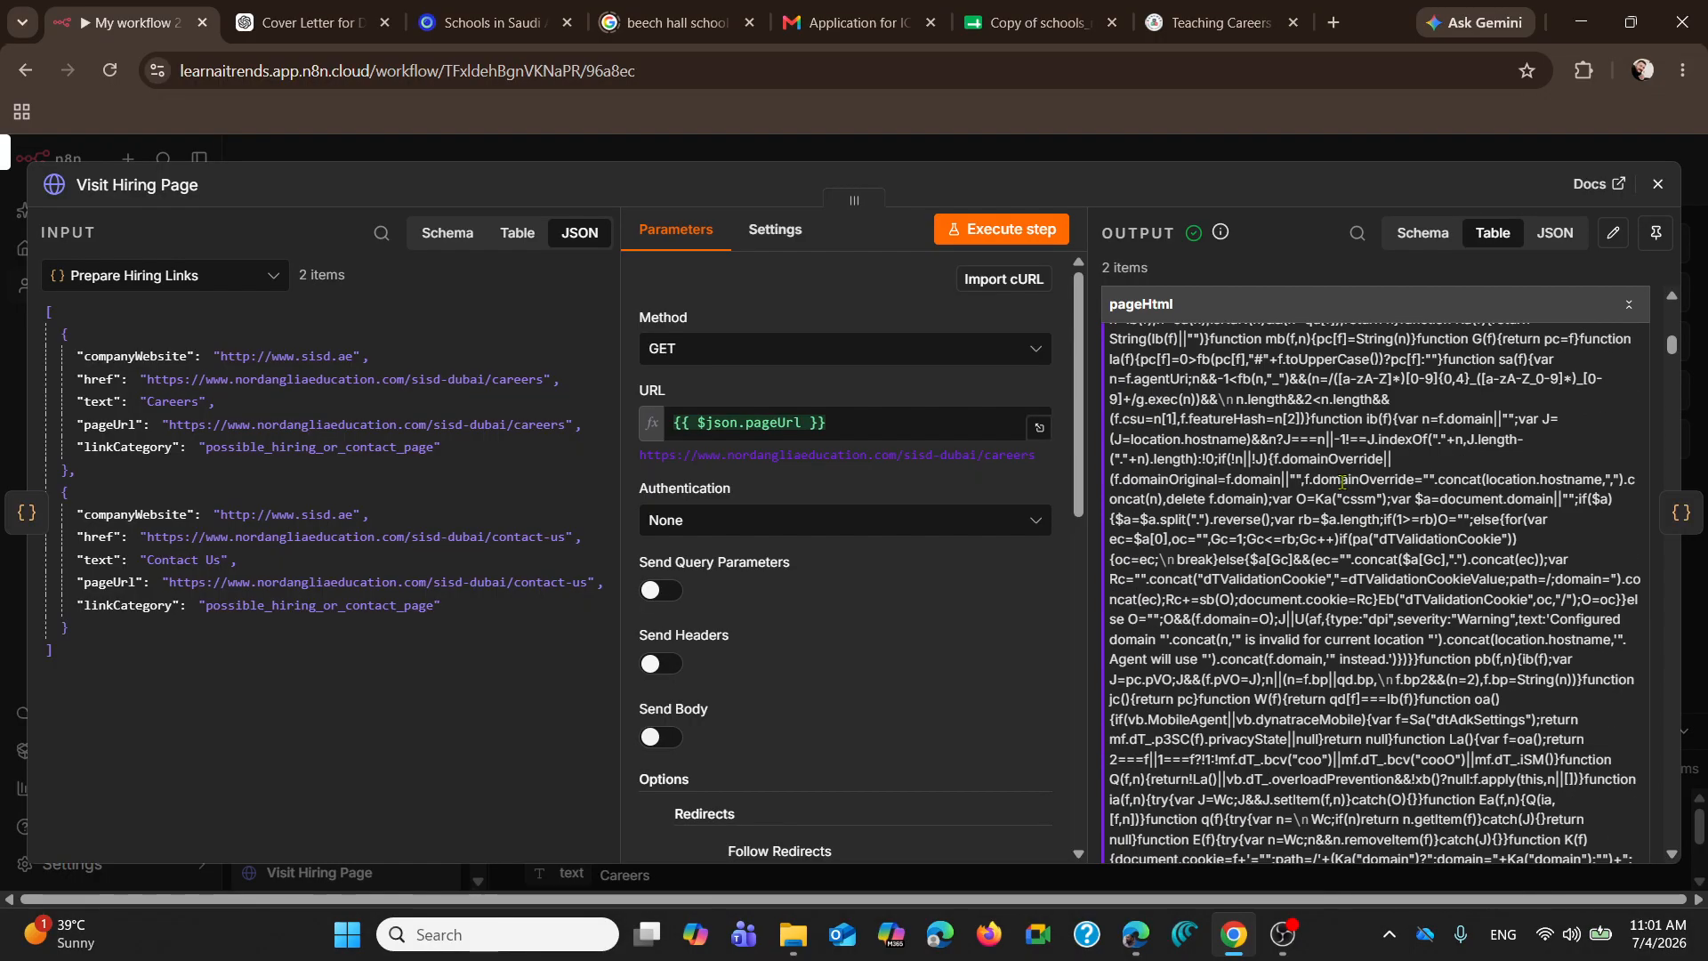
{"action": "mouse_move", "coordinate": [1672, 352]}
{"action": "left_mouse_down"}
{"action": "mouse_move", "coordinate": [1672, 693]}
{"action": "mouse_move", "coordinate": [1686, 356]}
{"action": "left_mouse_up"}
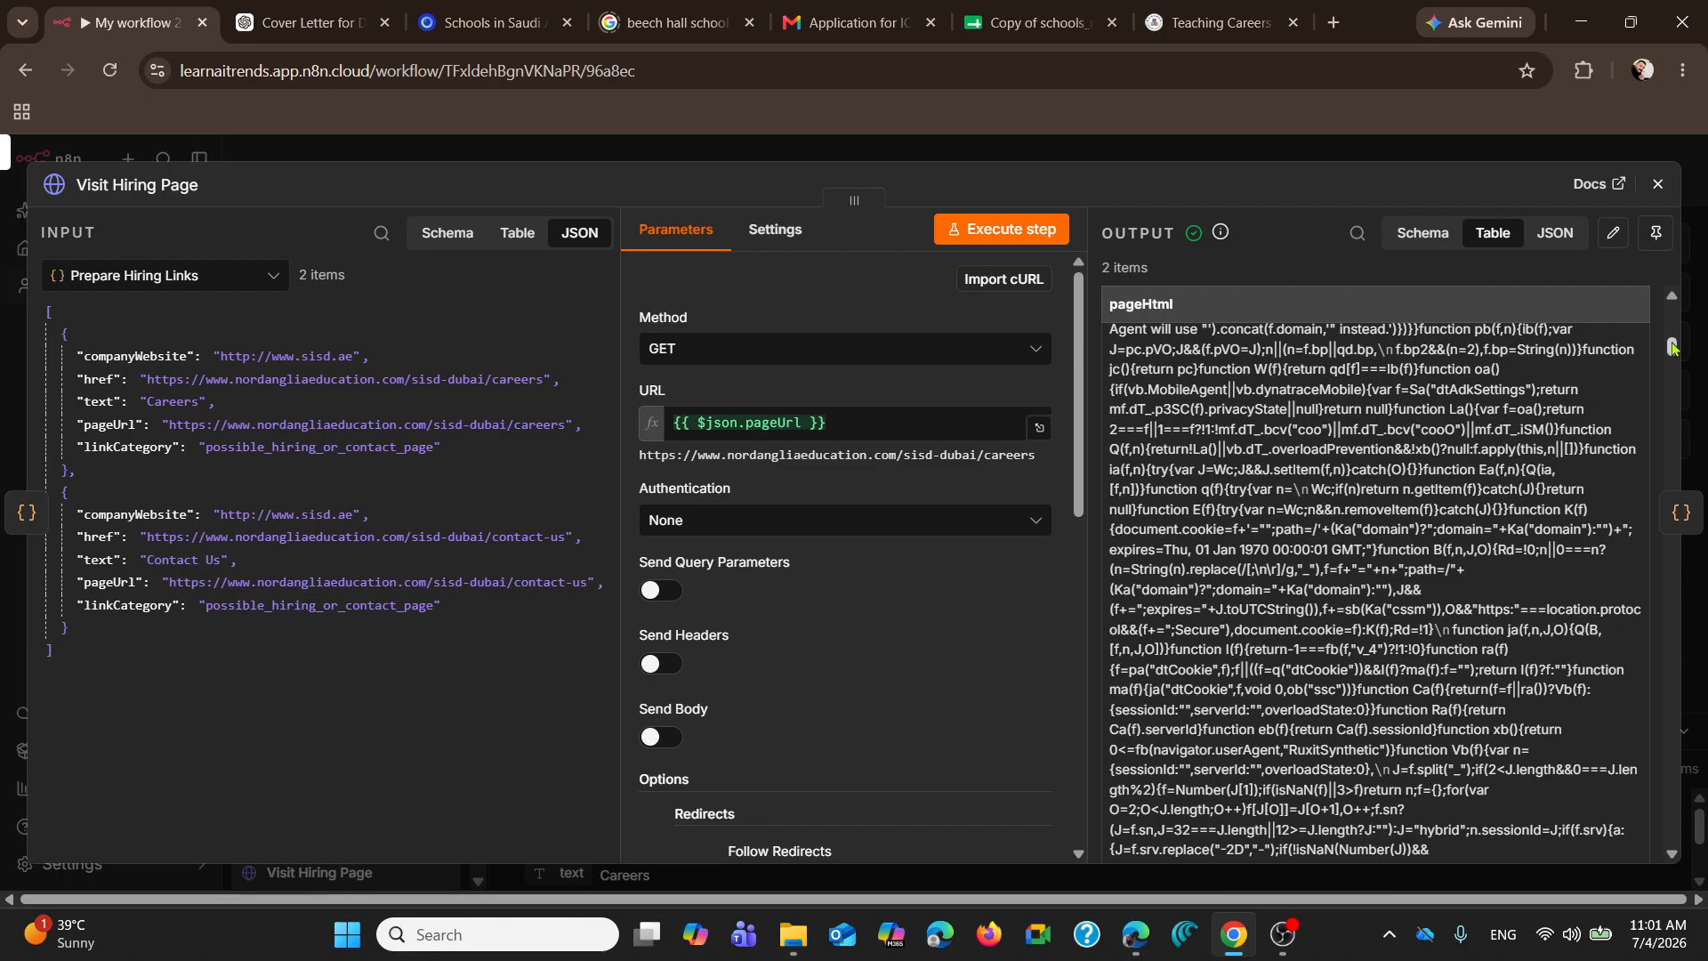
{"action": "left_click_drag", "start_coordinate": [1673, 347], "coordinate": [1680, 690]}
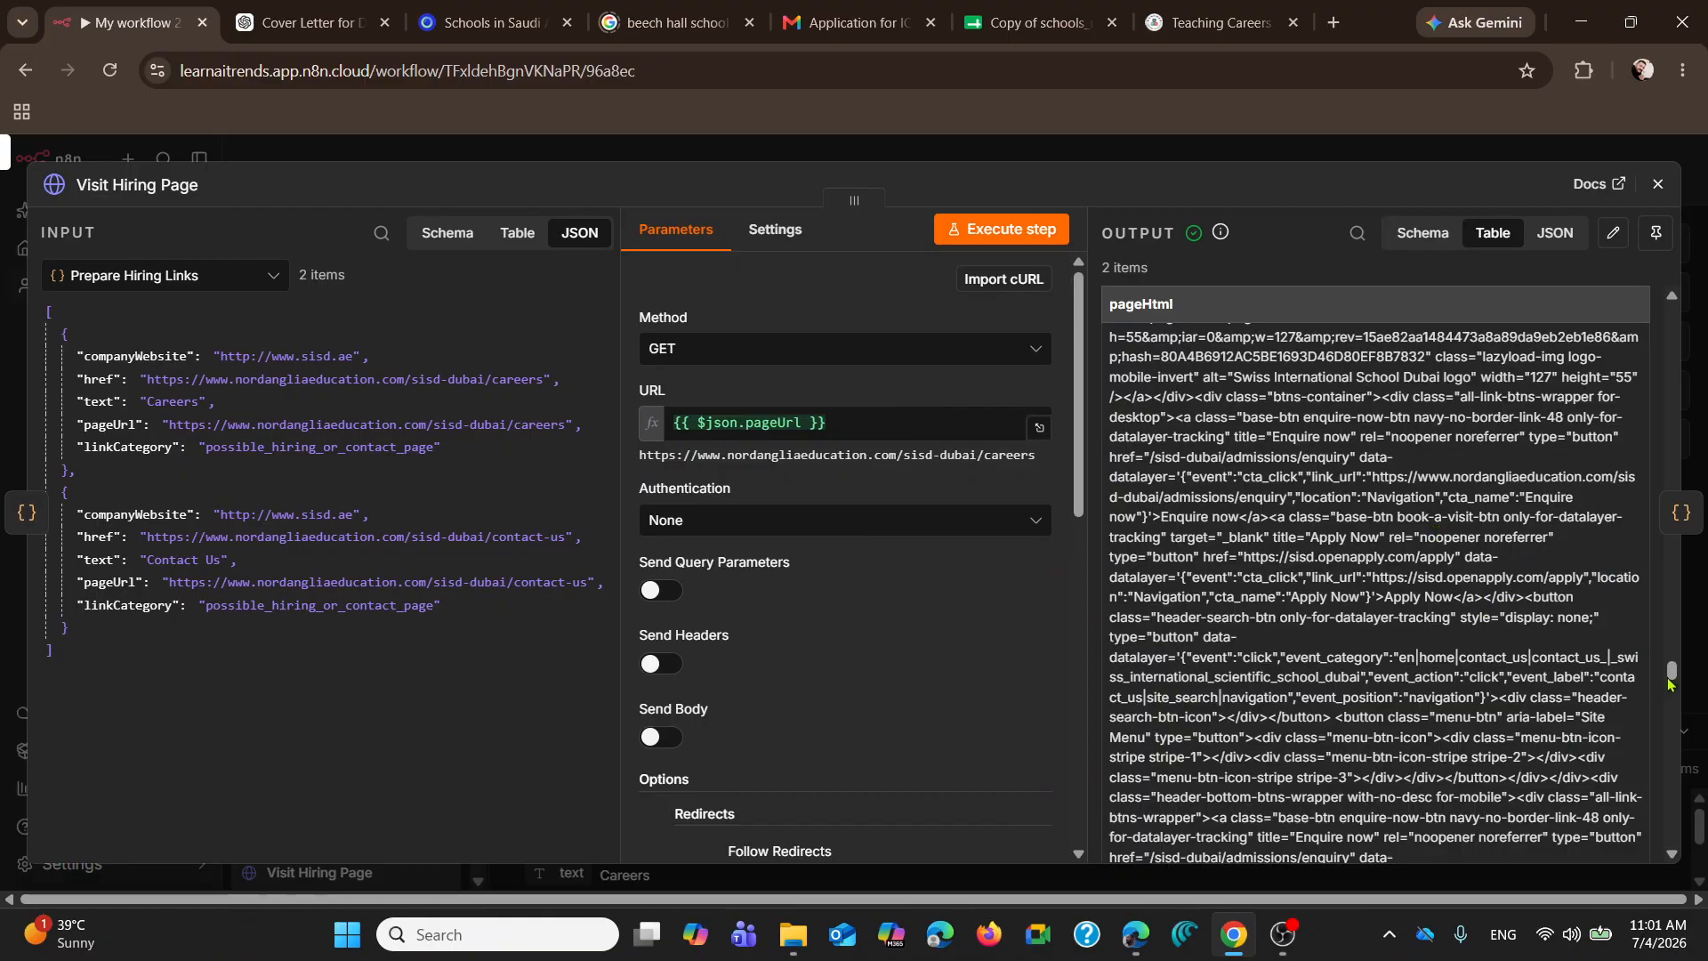
{"action": "left_click_drag", "start_coordinate": [1672, 674], "coordinate": [1672, 311]}
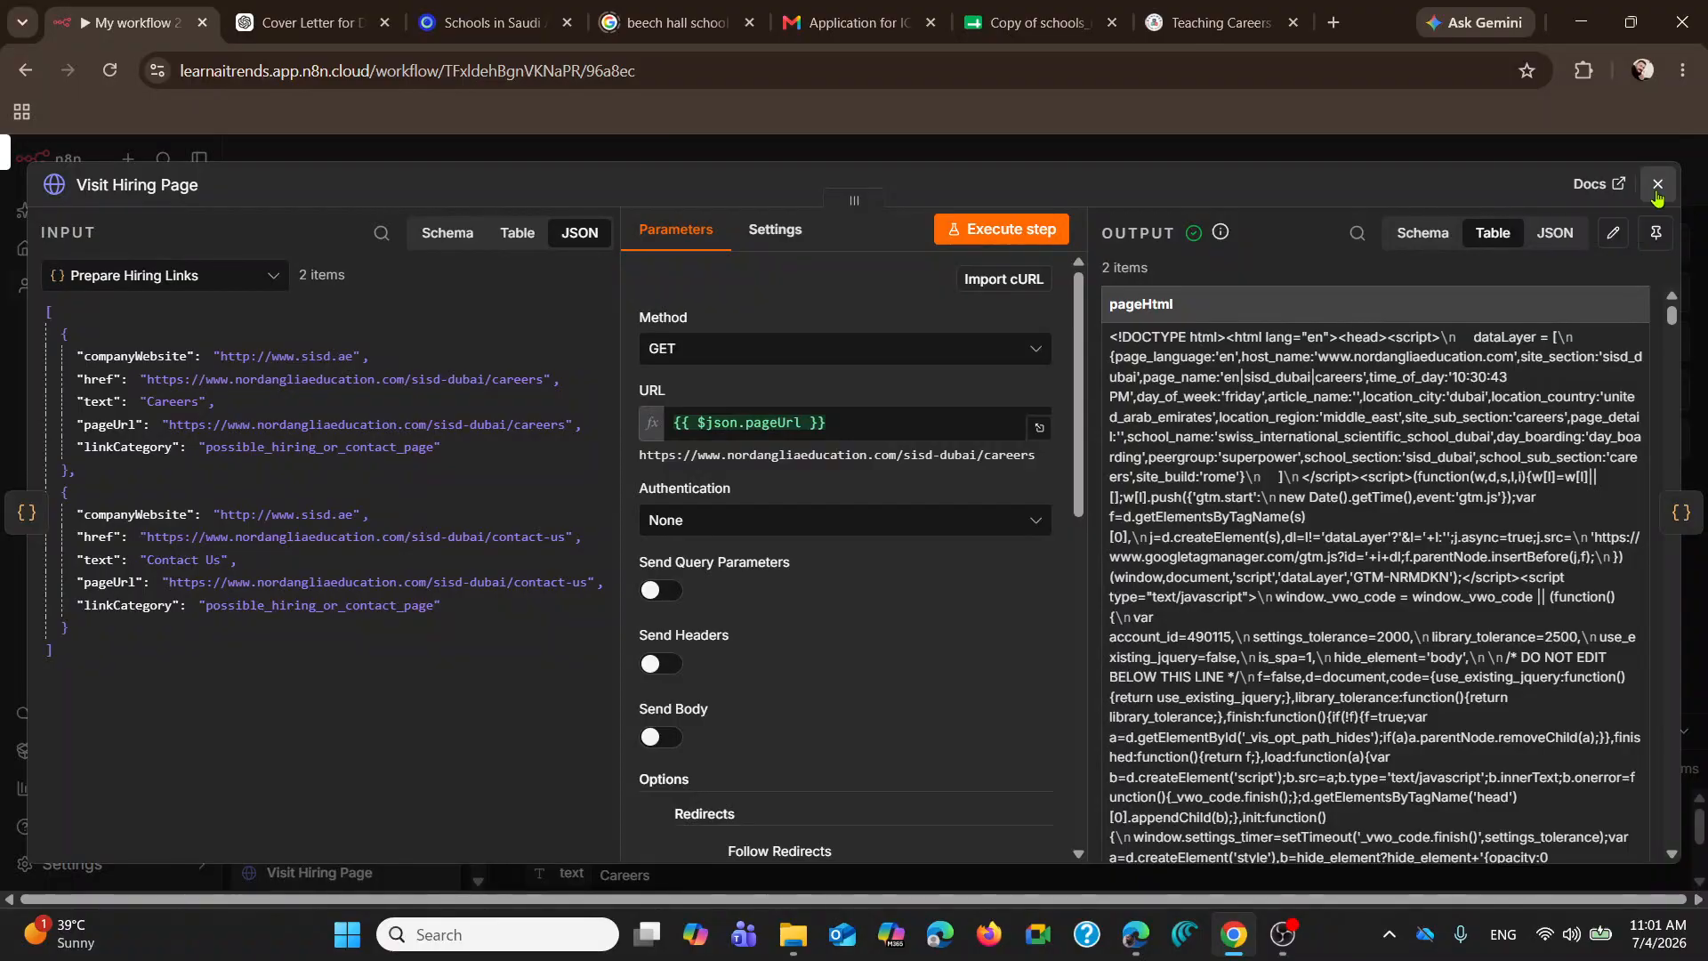
{"action": "left_click", "coordinate": [1657, 187]}
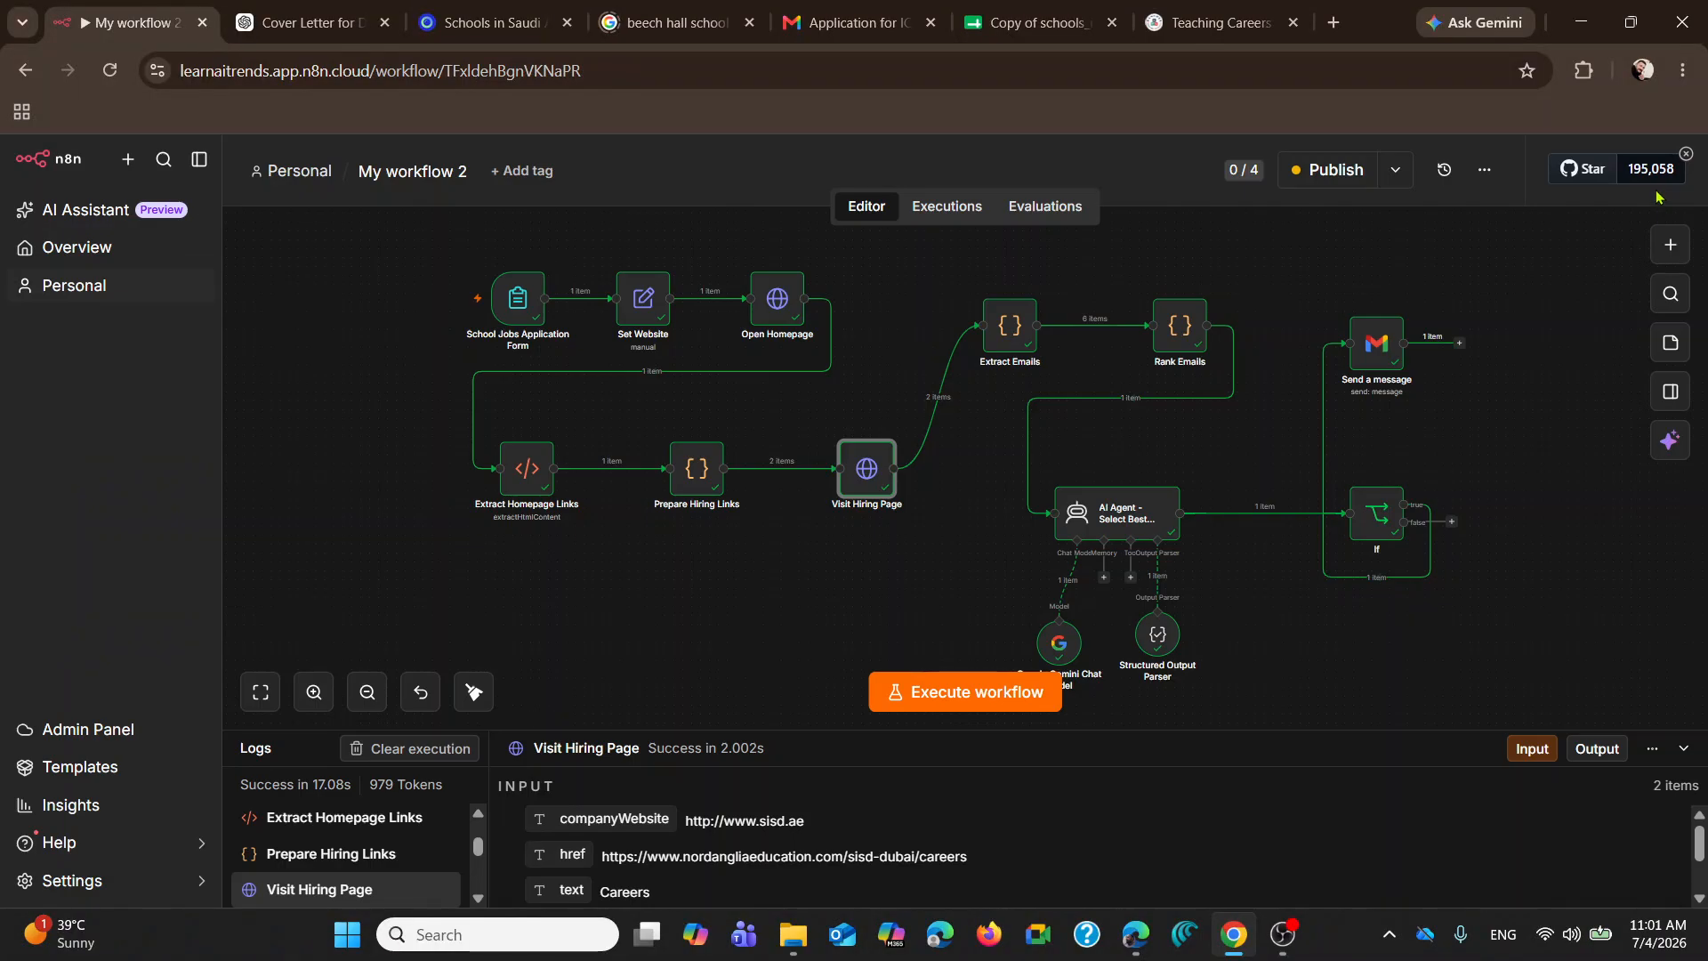
Step: Open the Extract Emails node and examine the page HTML in its JSON input
{"action": "double_click", "coordinate": [1002, 329]}
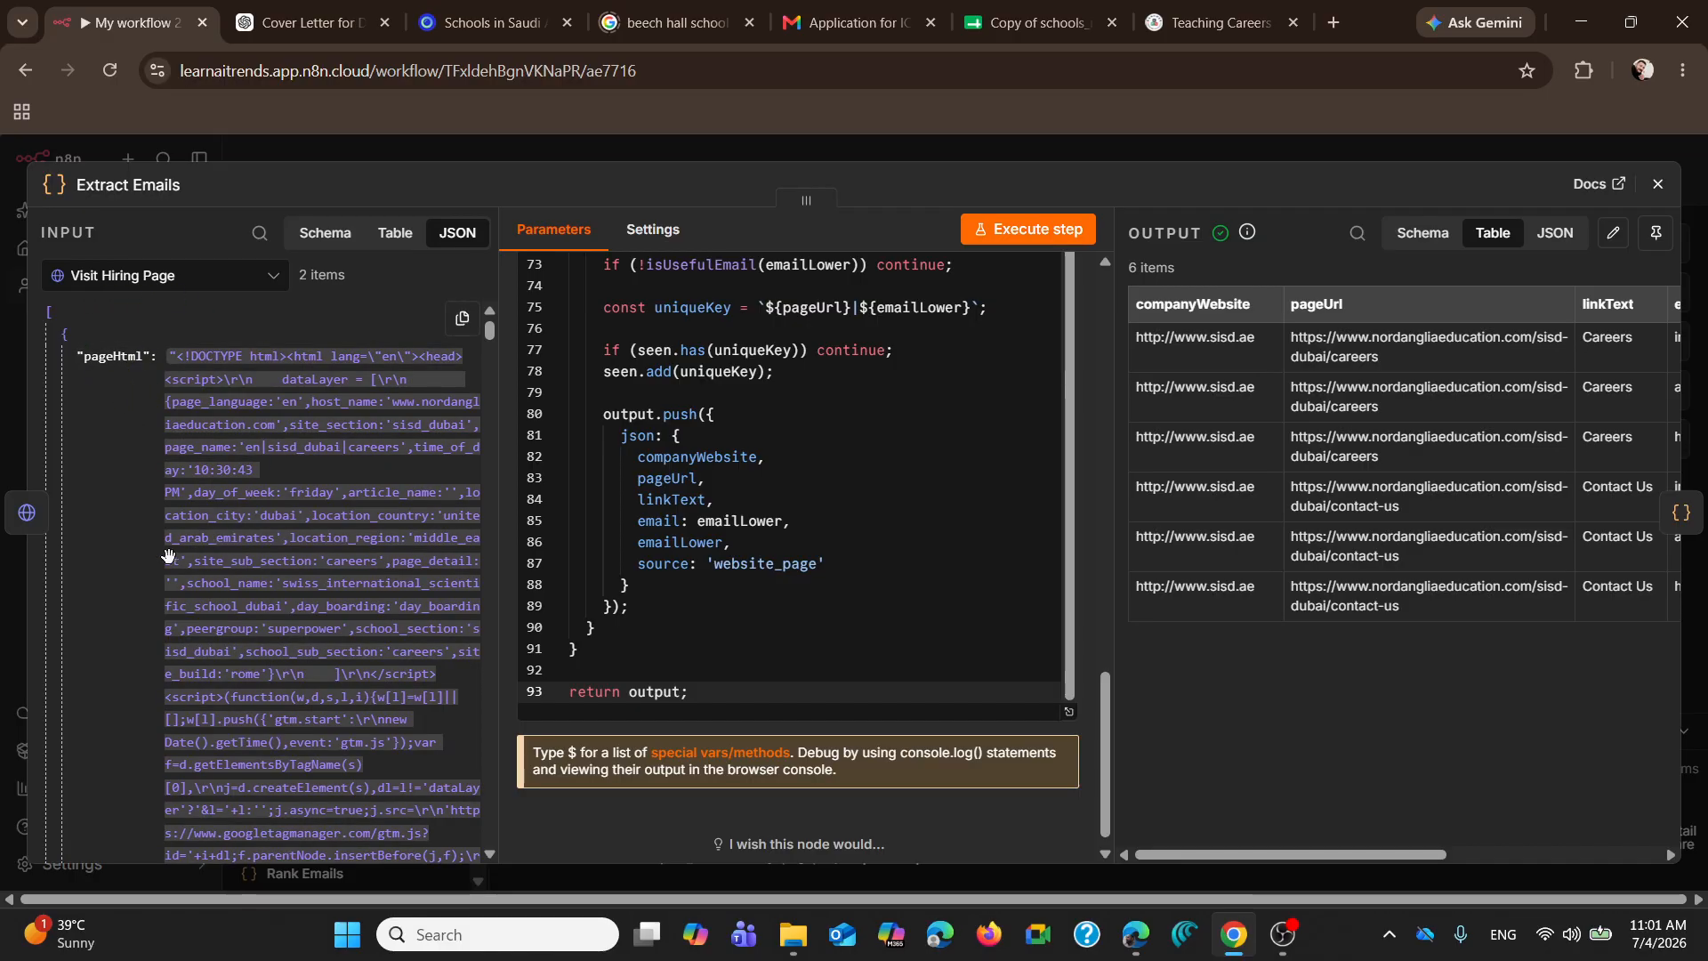
{"action": "scroll", "coordinate": [307, 583], "scroll_direction": "down", "scroll_amount": 15}
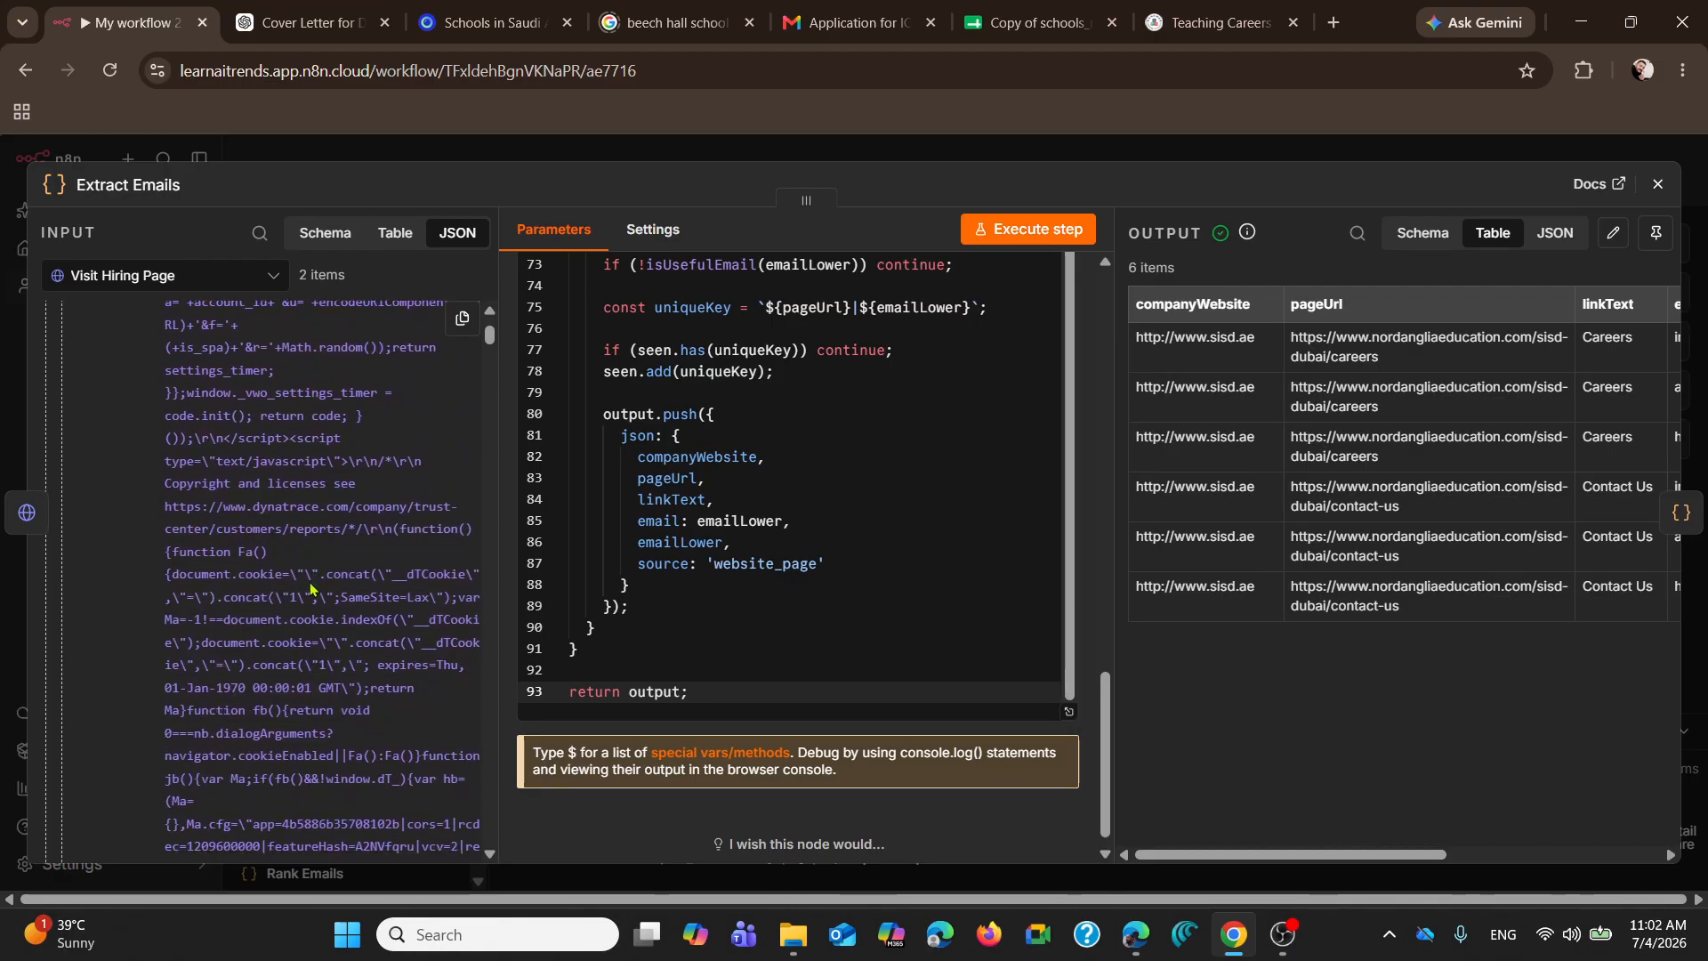
{"action": "scroll", "coordinate": [311, 587], "scroll_direction": "down", "scroll_amount": 3}
Step: Read the Extract Emails code, including the email regex, the blockedEmailParts list and the cleanEmail function
{"action": "scroll", "coordinate": [868, 516], "scroll_direction": "up", "scroll_amount": 3}
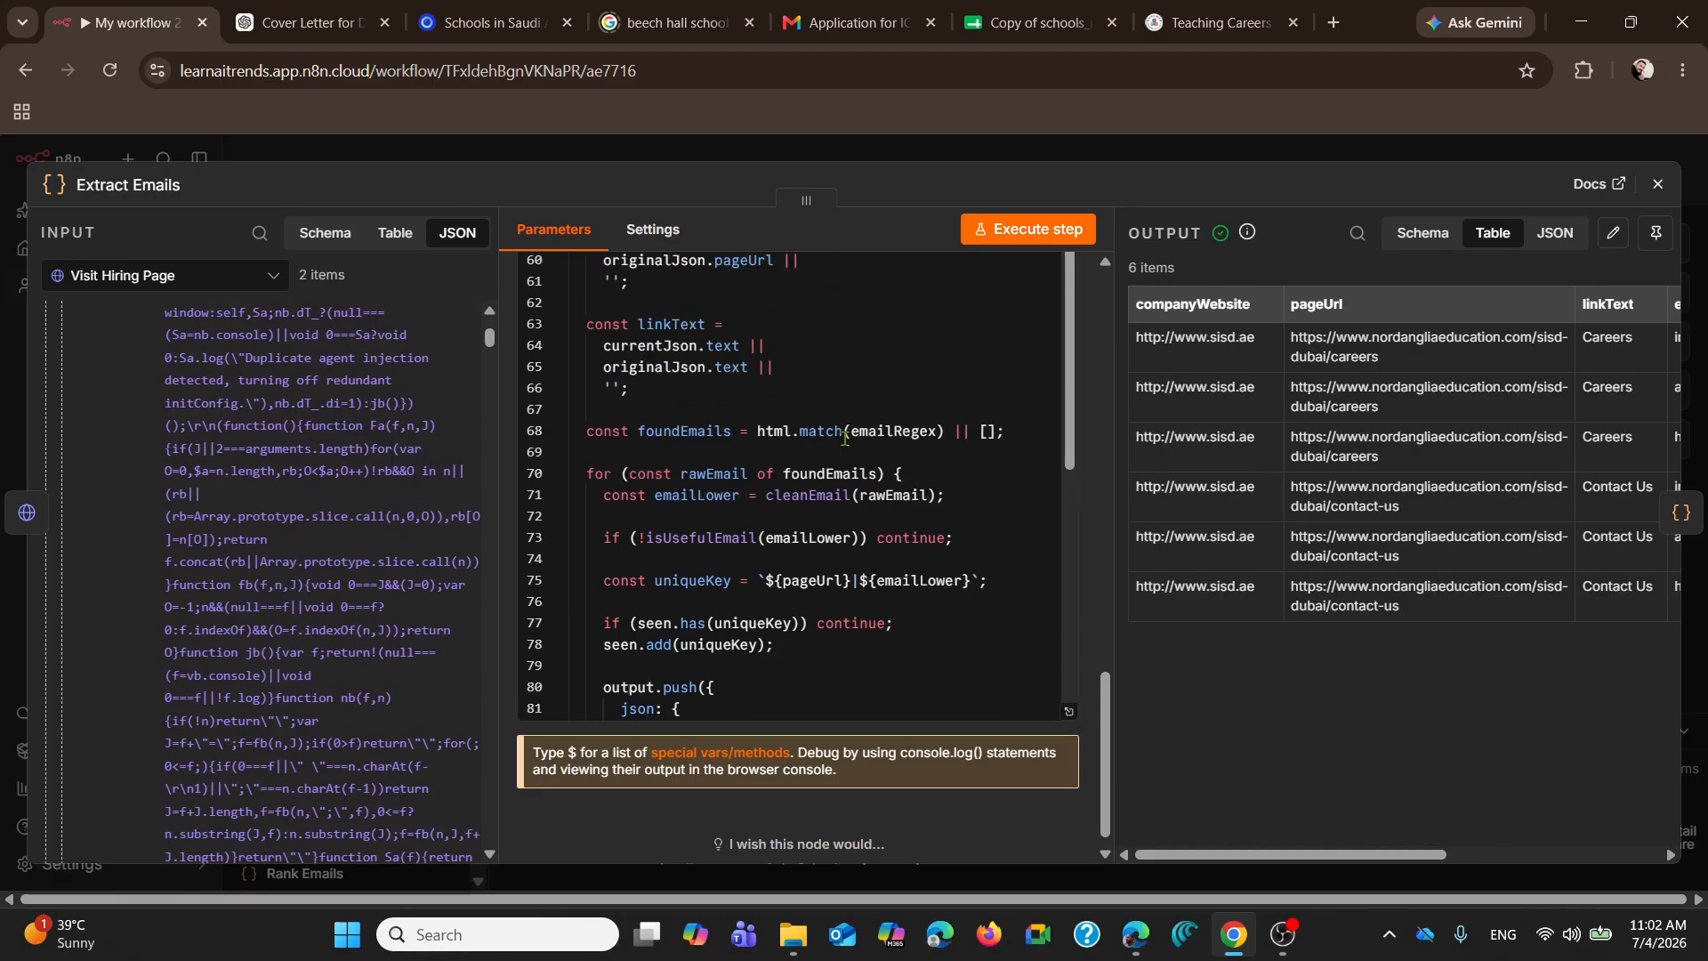
{"action": "scroll", "coordinate": [845, 438], "scroll_direction": "up", "scroll_amount": 15}
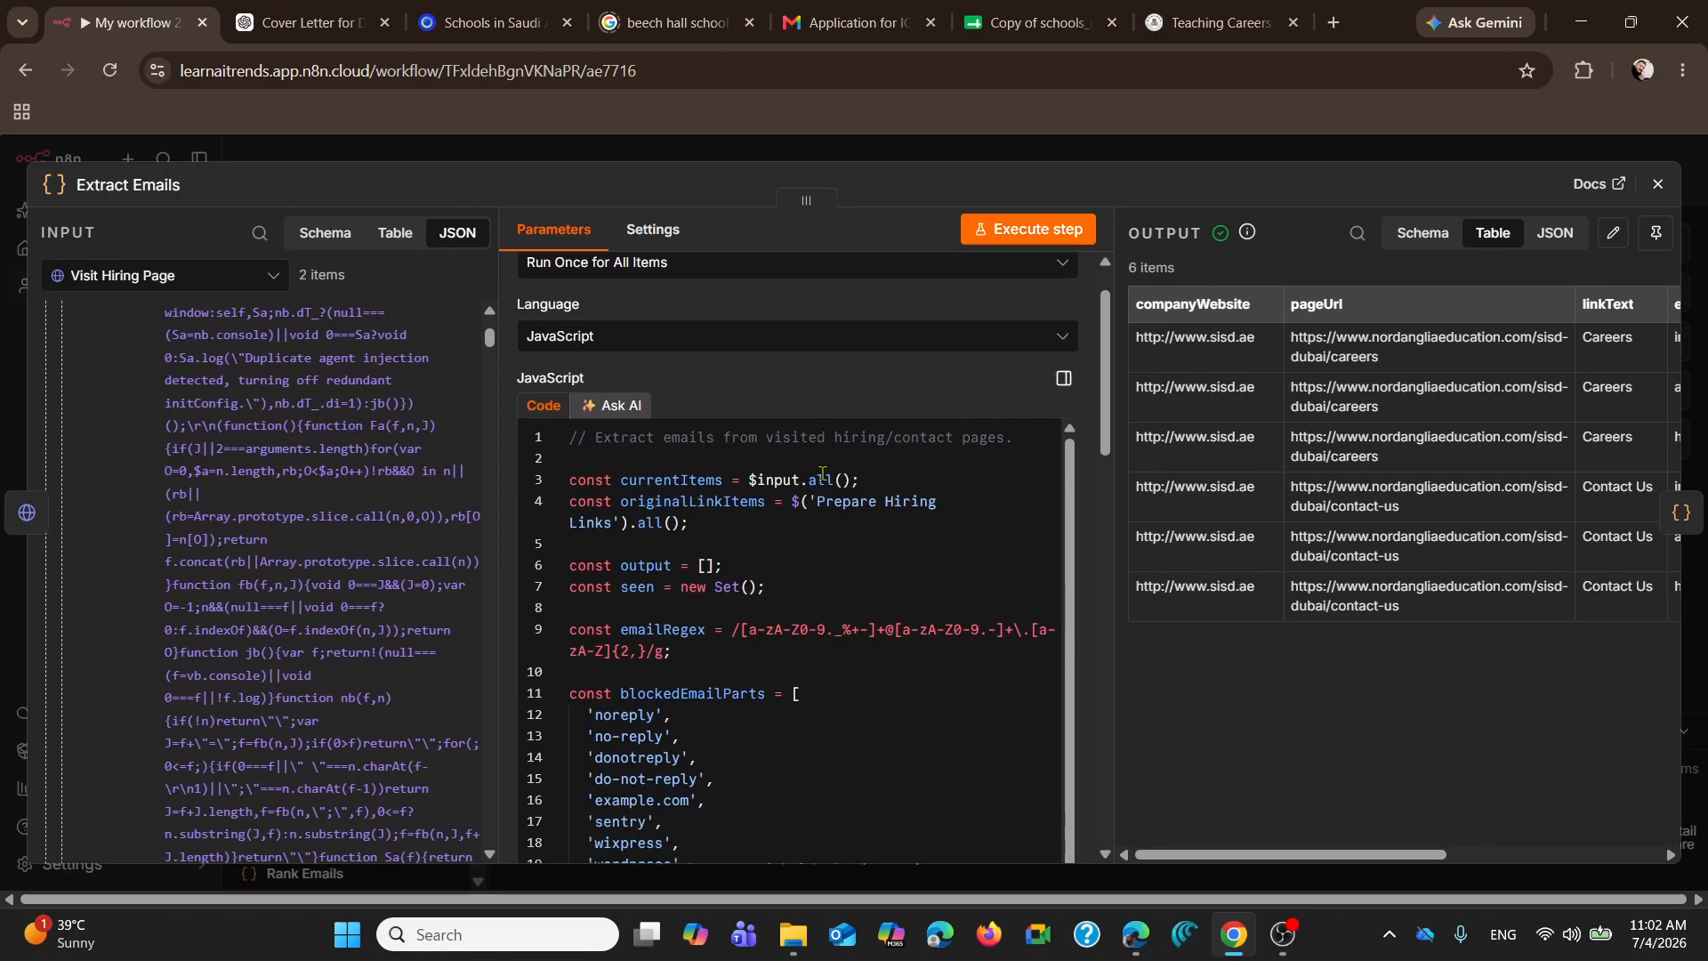
{"action": "scroll", "coordinate": [824, 473], "scroll_direction": "down", "scroll_amount": 2}
{"action": "scroll", "coordinate": [689, 517], "scroll_direction": "down", "scroll_amount": 3}
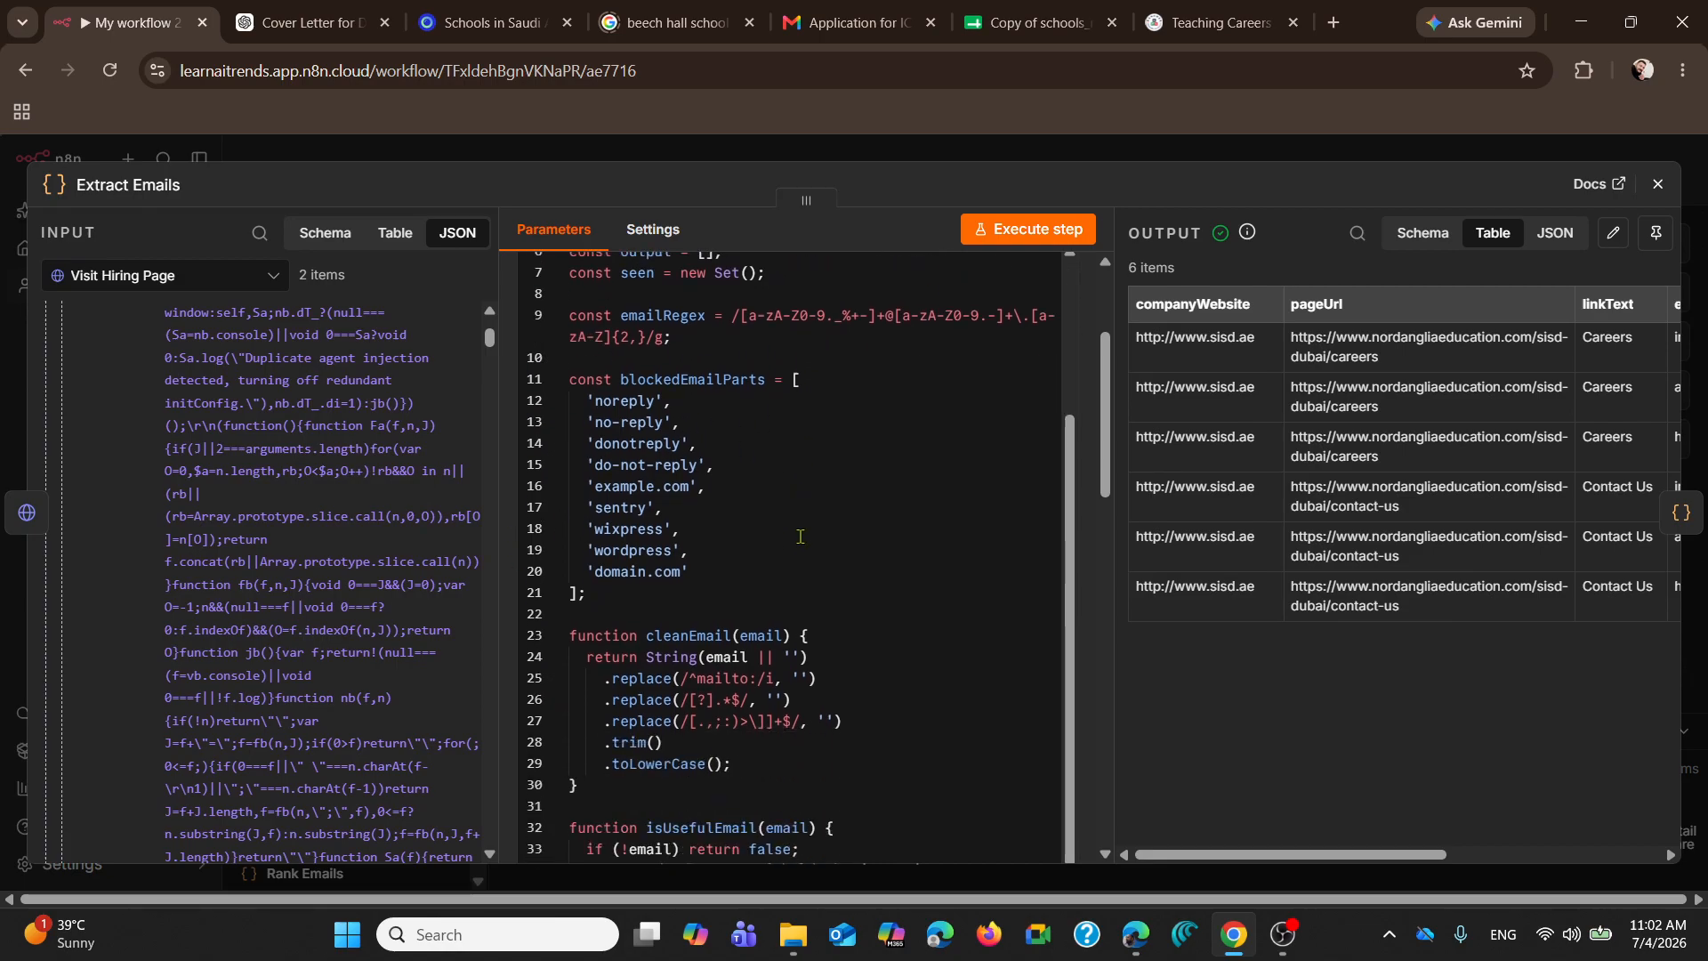
{"action": "mouse_move", "coordinate": [680, 471]}
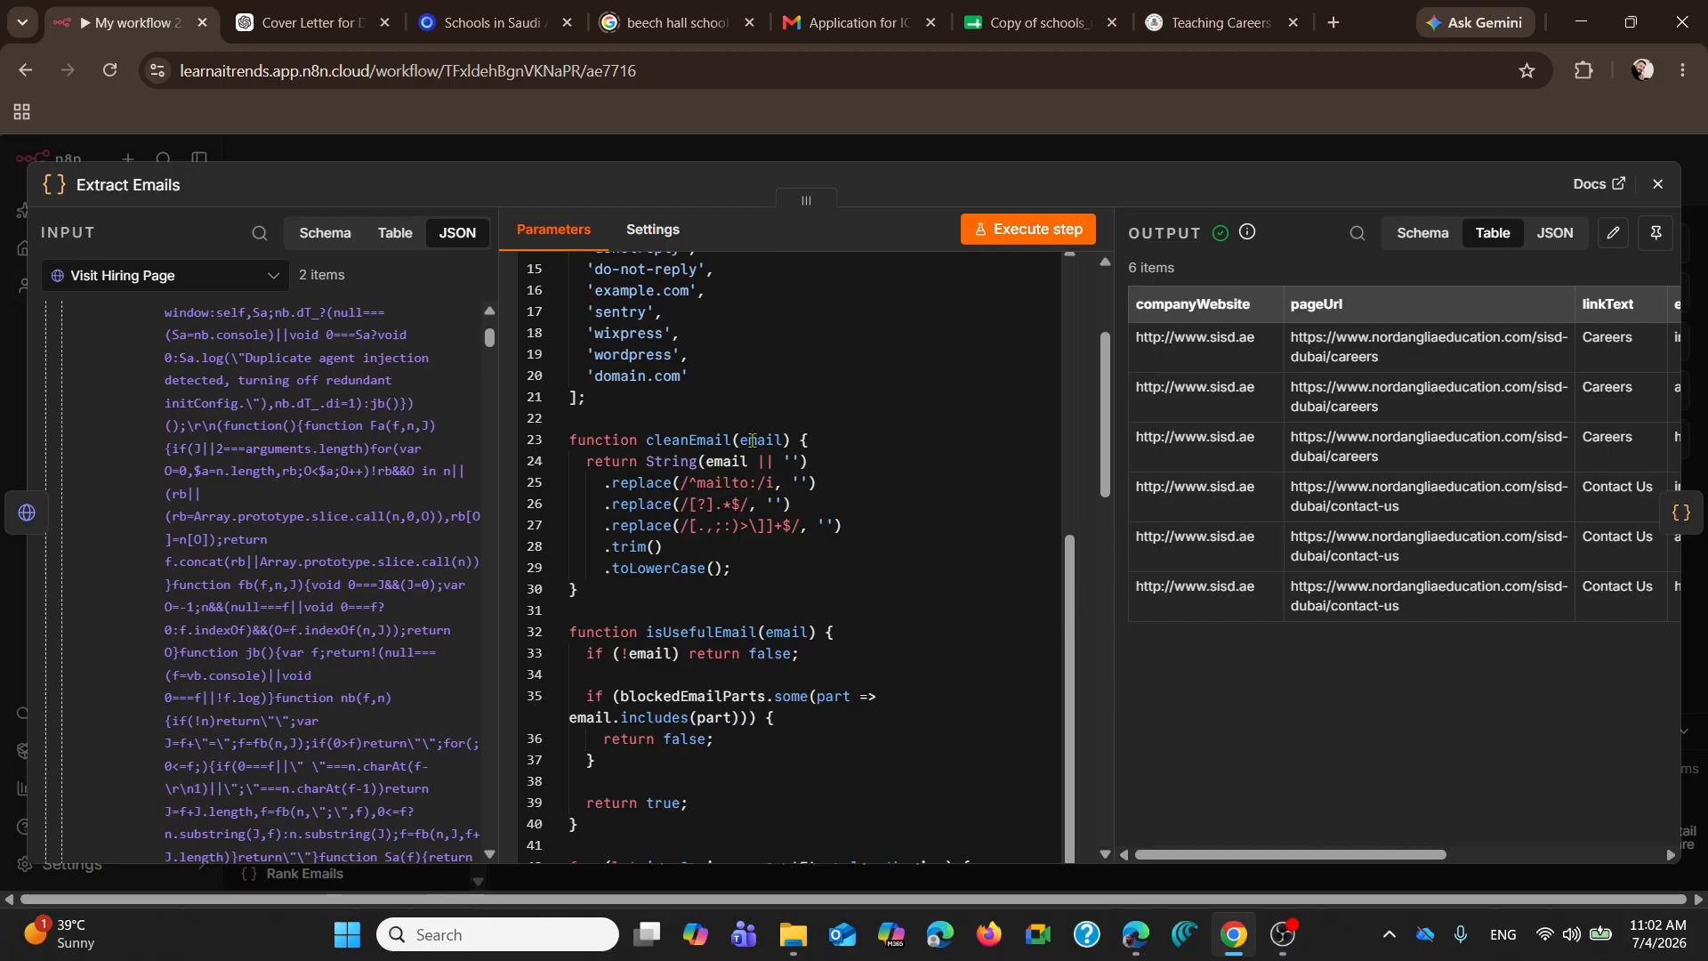
Step: Examine the email, emailLower and source columns of the Extract Emails output against the HTML input
{"action": "left_click_drag", "start_coordinate": [1267, 868], "coordinate": [1493, 863]}
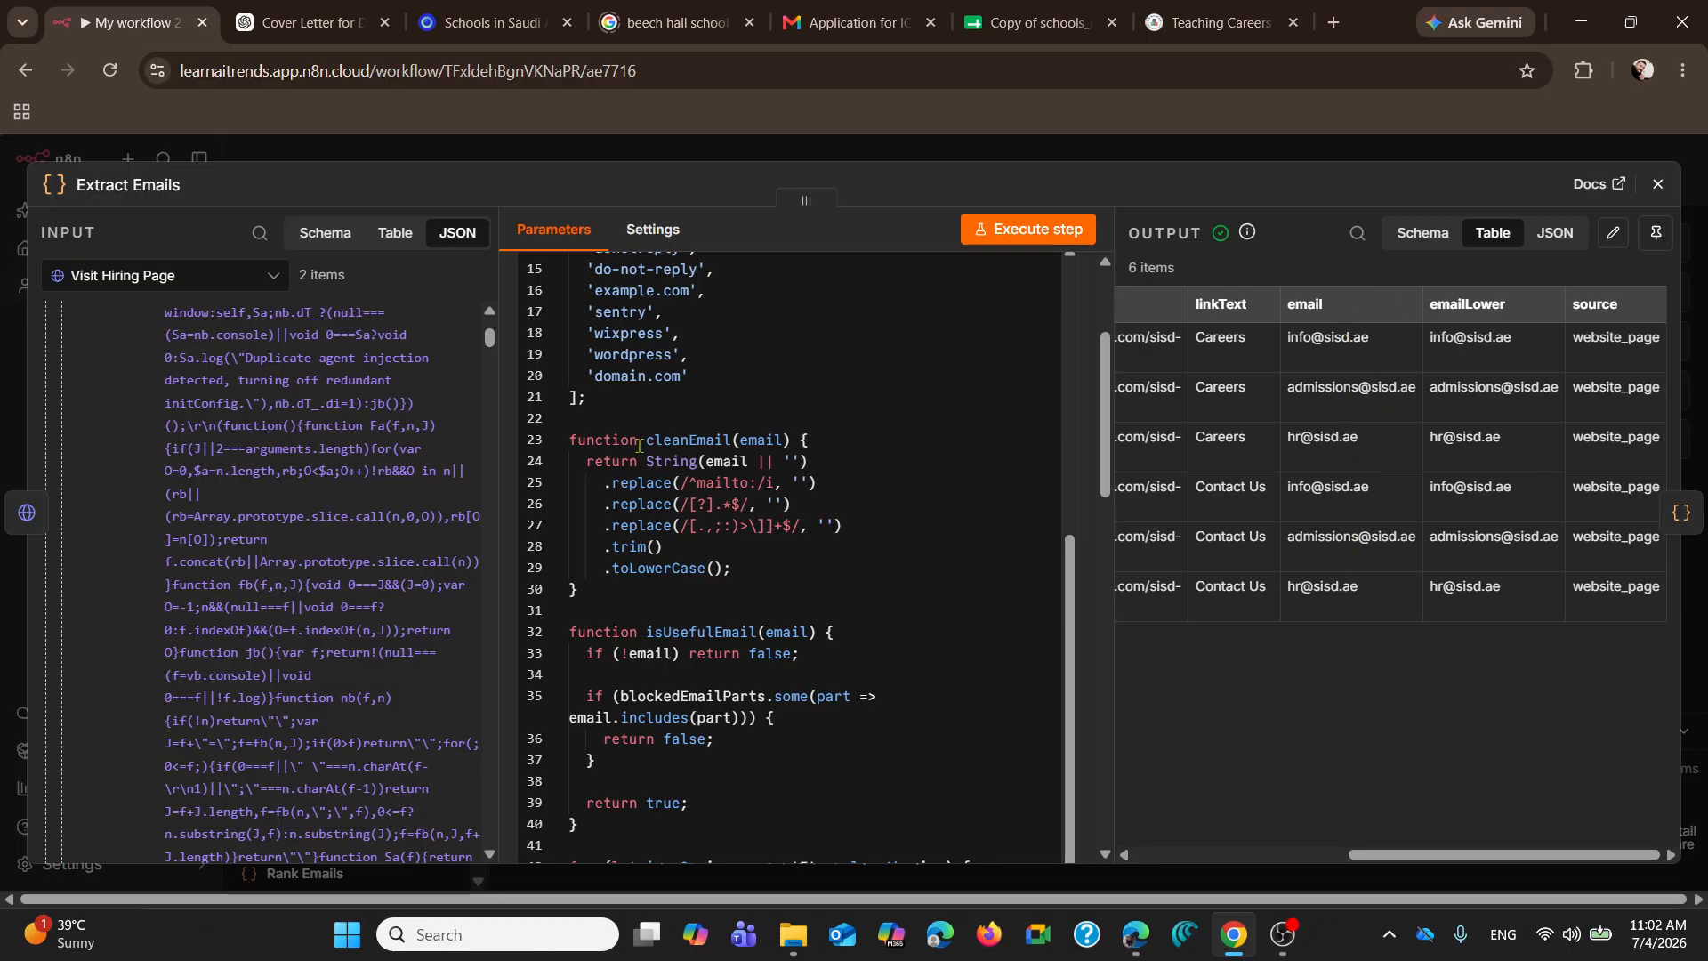
{"action": "scroll", "coordinate": [251, 509], "scroll_direction": "down", "scroll_amount": 15}
{"action": "scroll", "coordinate": [244, 504], "scroll_direction": "down", "scroll_amount": 10}
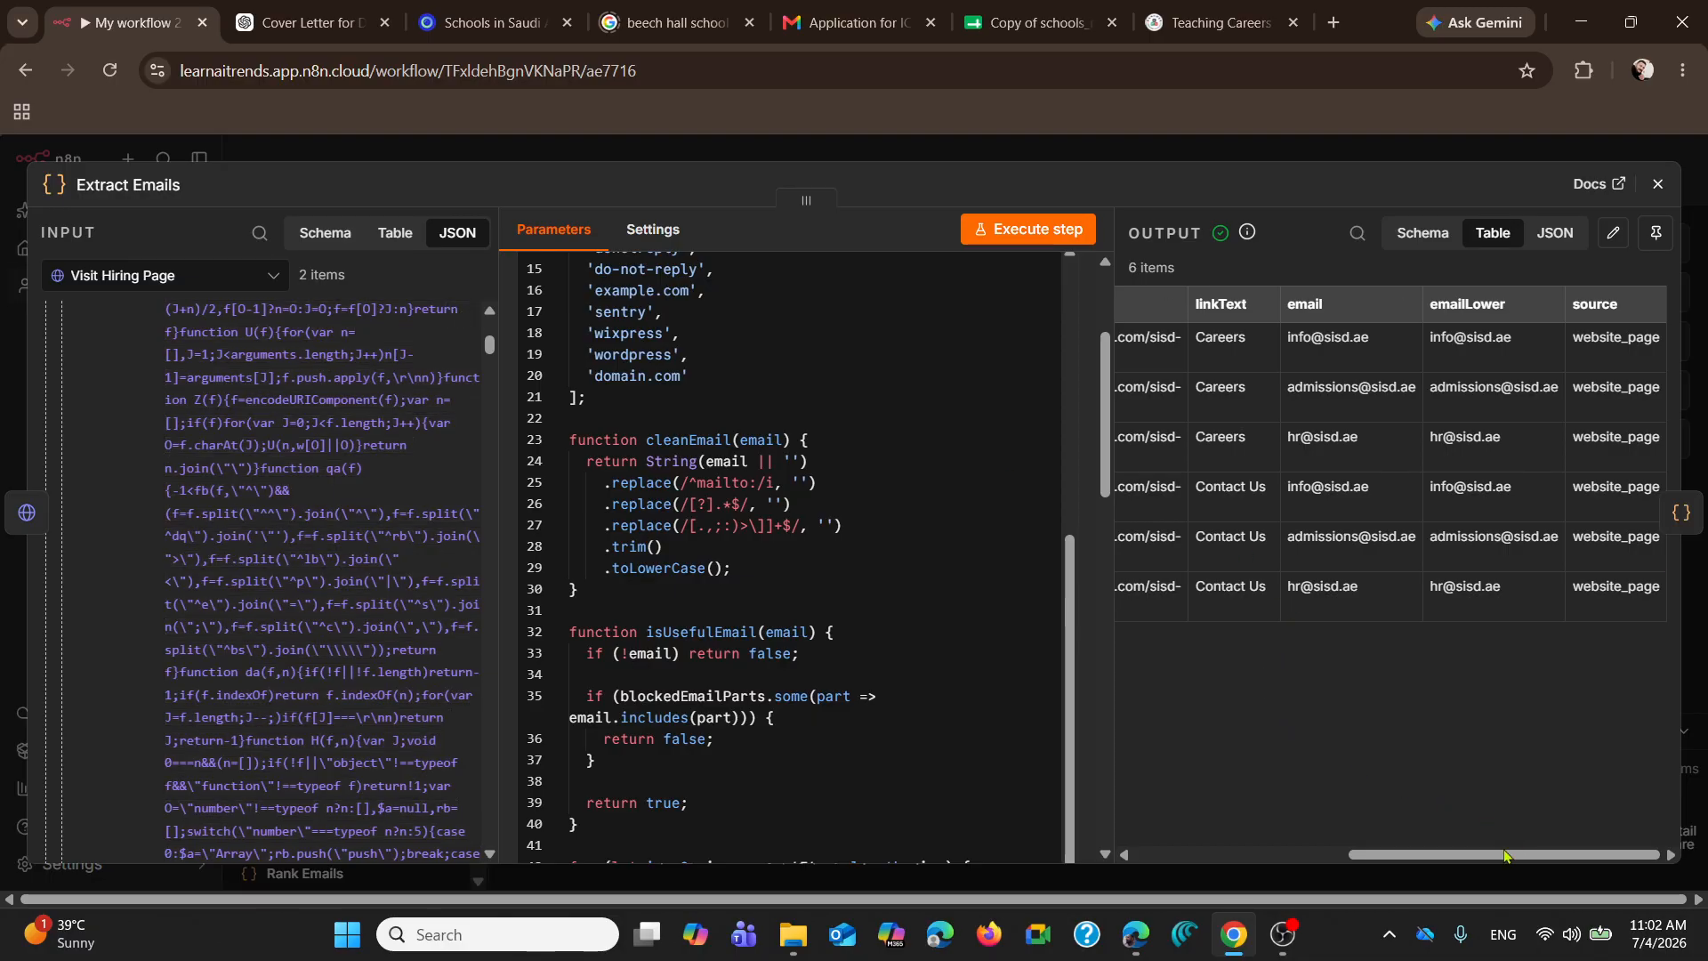
Step: Read the Extract Emails code from its beginning through the isUsefulEmail check to the final return output line
{"action": "mouse_move", "coordinate": [1498, 860]}
{"action": "left_mouse_down"}
{"action": "mouse_move", "coordinate": [1236, 883]}
{"action": "mouse_move", "coordinate": [1499, 885]}
{"action": "left_mouse_up"}
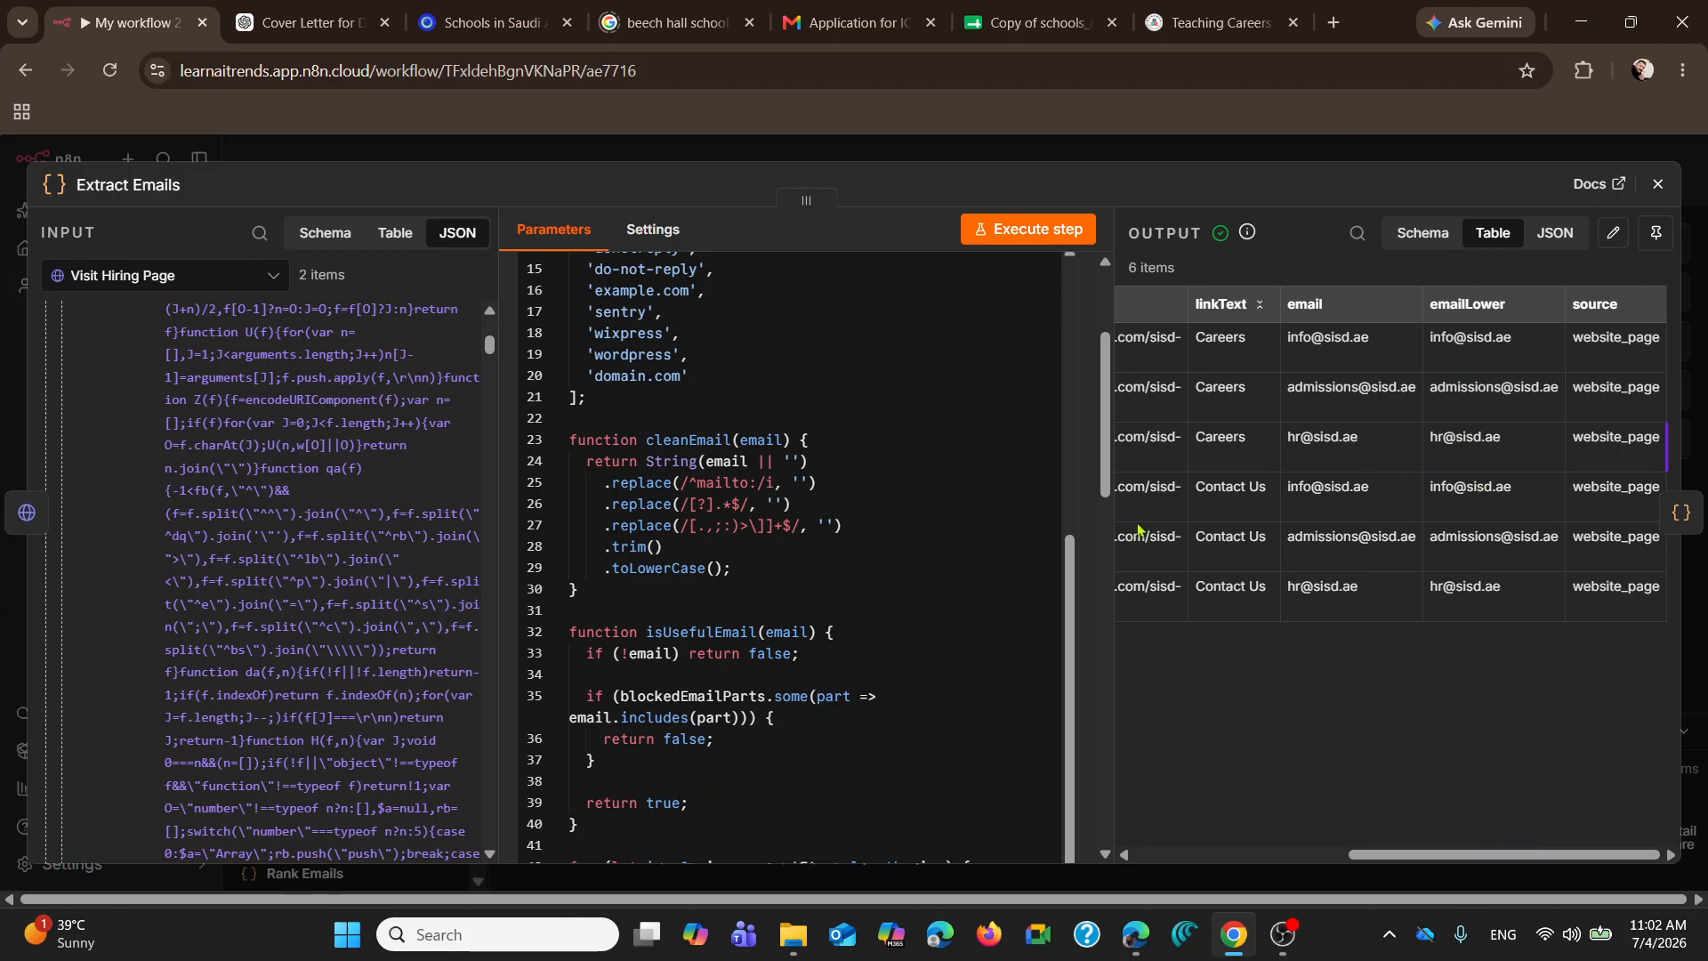
{"action": "scroll", "coordinate": [874, 492], "scroll_direction": "up", "scroll_amount": 5}
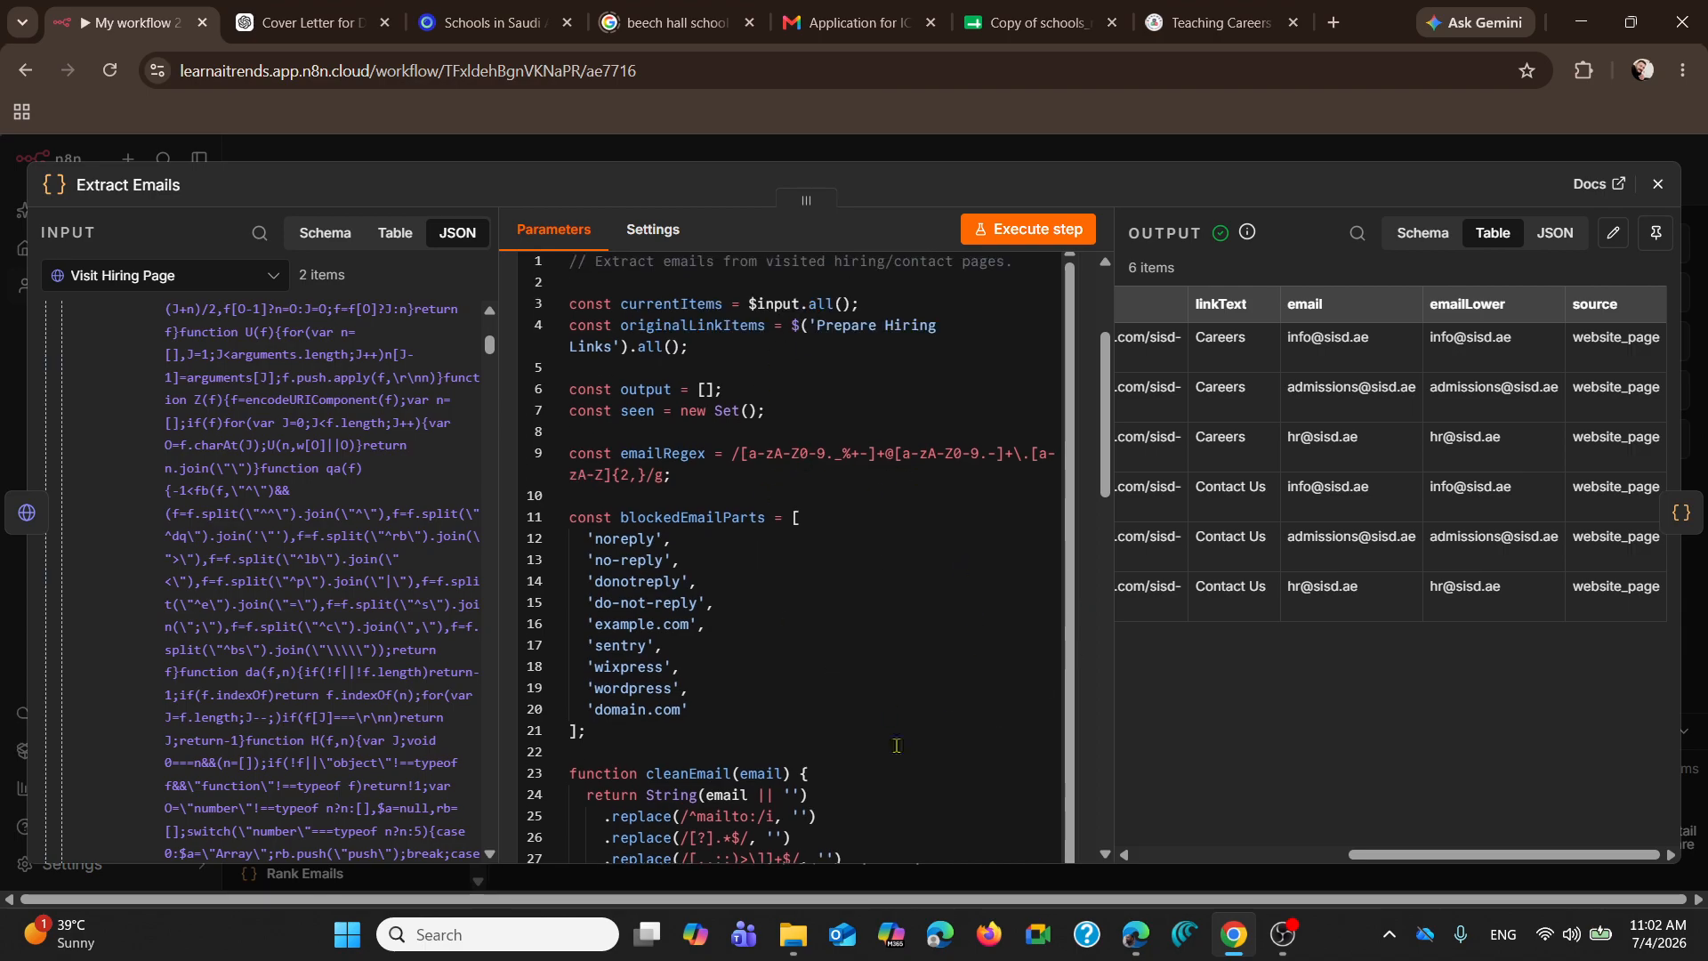
{"action": "scroll", "coordinate": [940, 741], "scroll_direction": "down", "scroll_amount": 15}
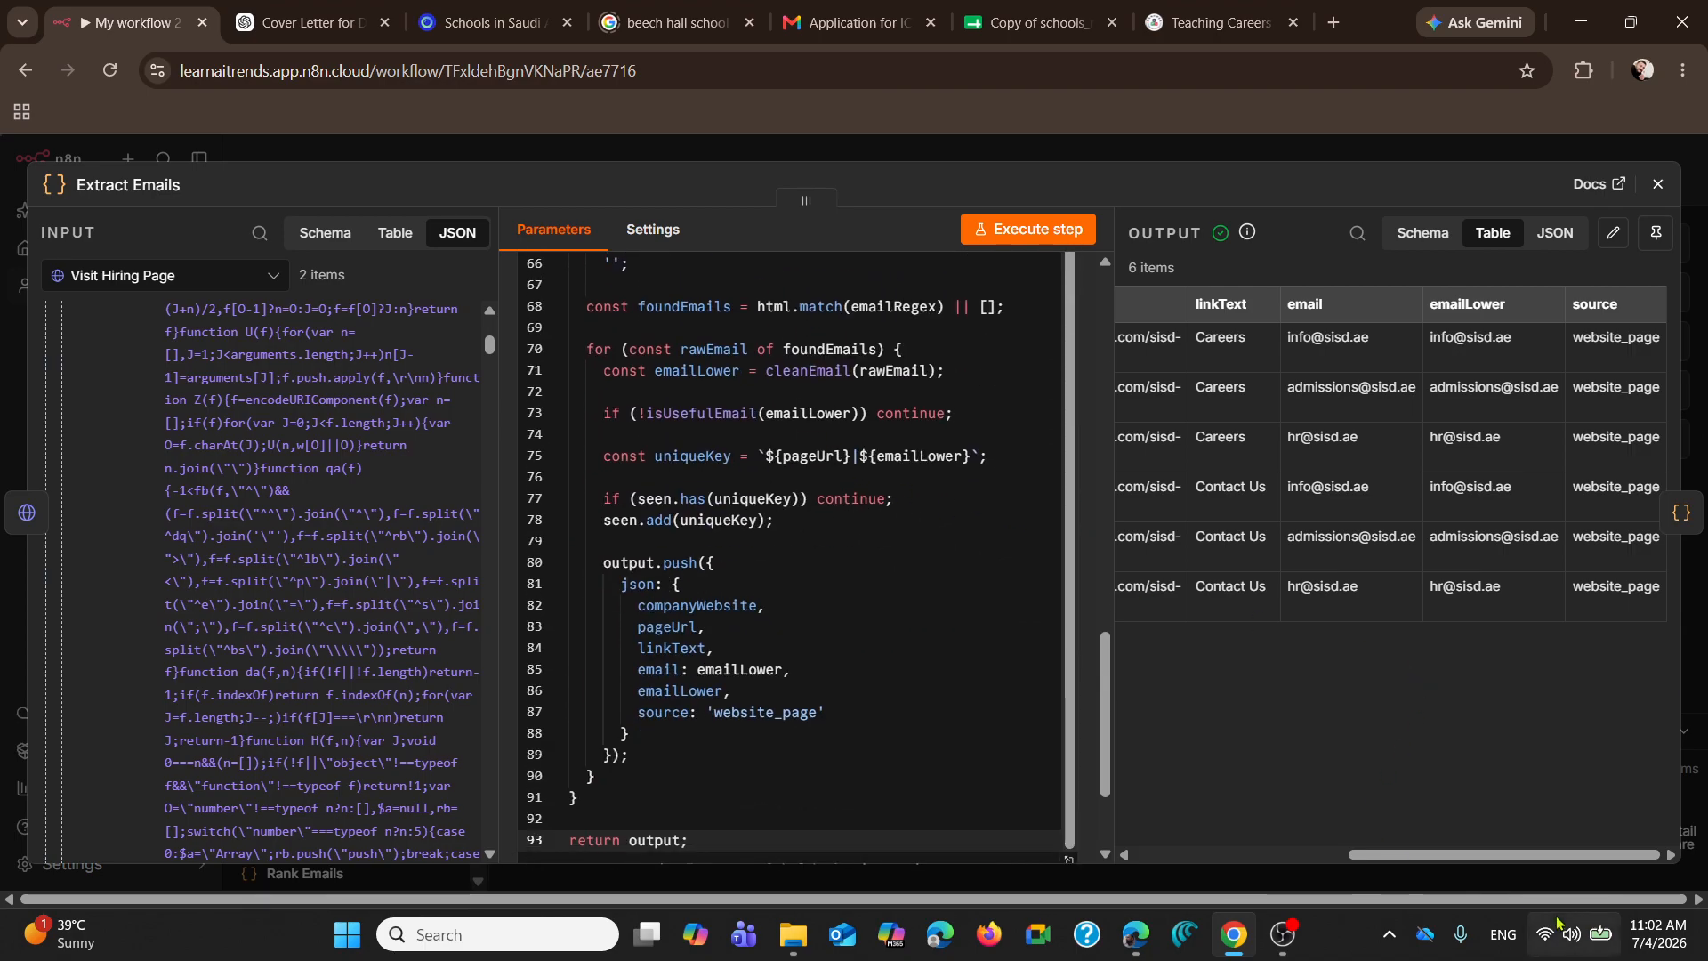
Step: Examine the Extract Emails output from the companyWebsite and pageUrl columns through to emailLower and source, and close the node
{"action": "left_click_drag", "start_coordinate": [1517, 856], "coordinate": [1244, 875]}
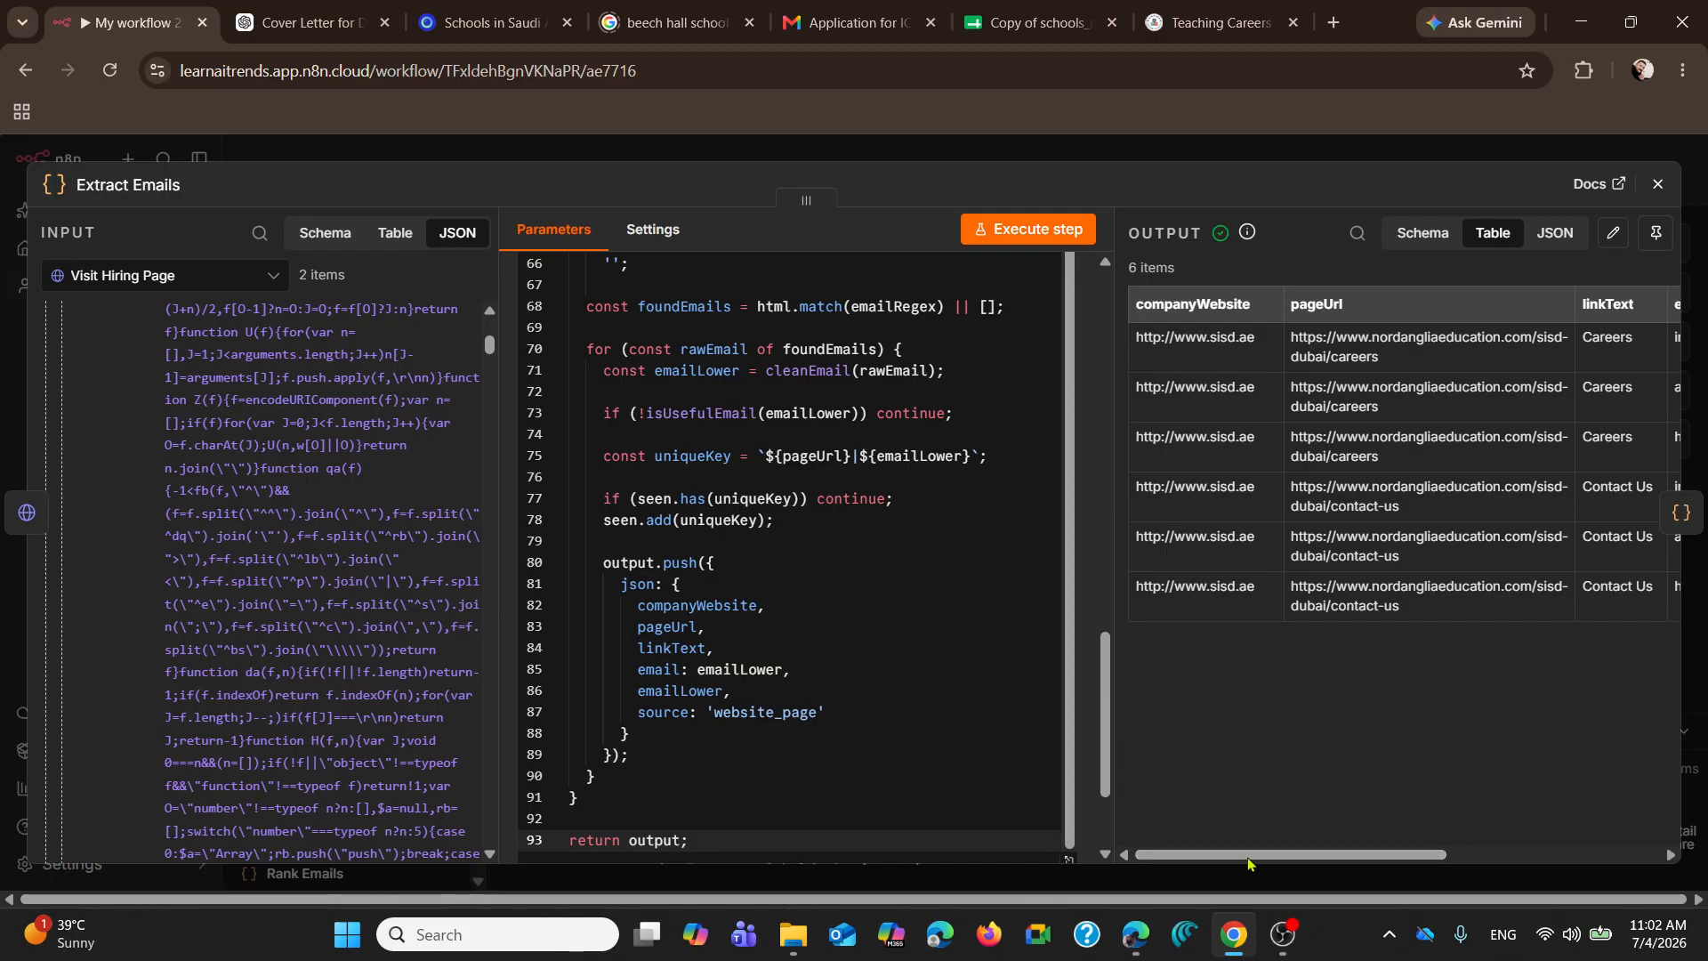
{"action": "mouse_move", "coordinate": [1249, 861]}
{"action": "left_mouse_down"}
{"action": "mouse_move", "coordinate": [1359, 877]}
{"action": "mouse_move", "coordinate": [1232, 873]}
{"action": "mouse_move", "coordinate": [1256, 874]}
{"action": "left_mouse_up"}
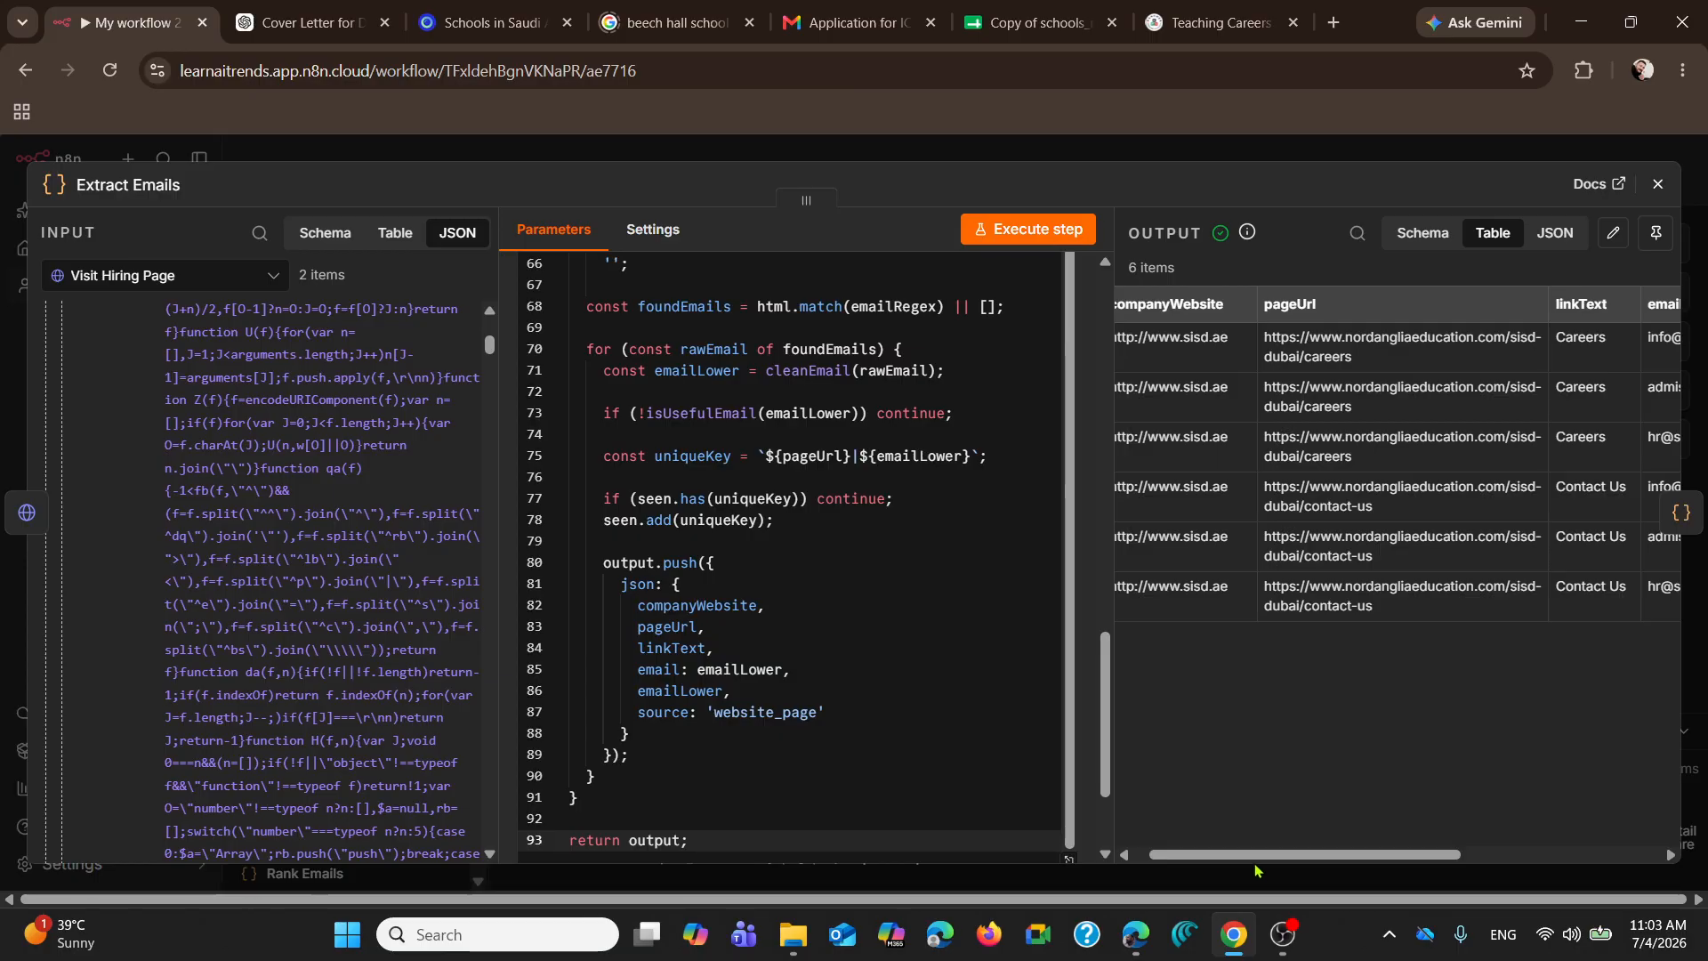
{"action": "left_click_drag", "start_coordinate": [1256, 856], "coordinate": [1457, 856]}
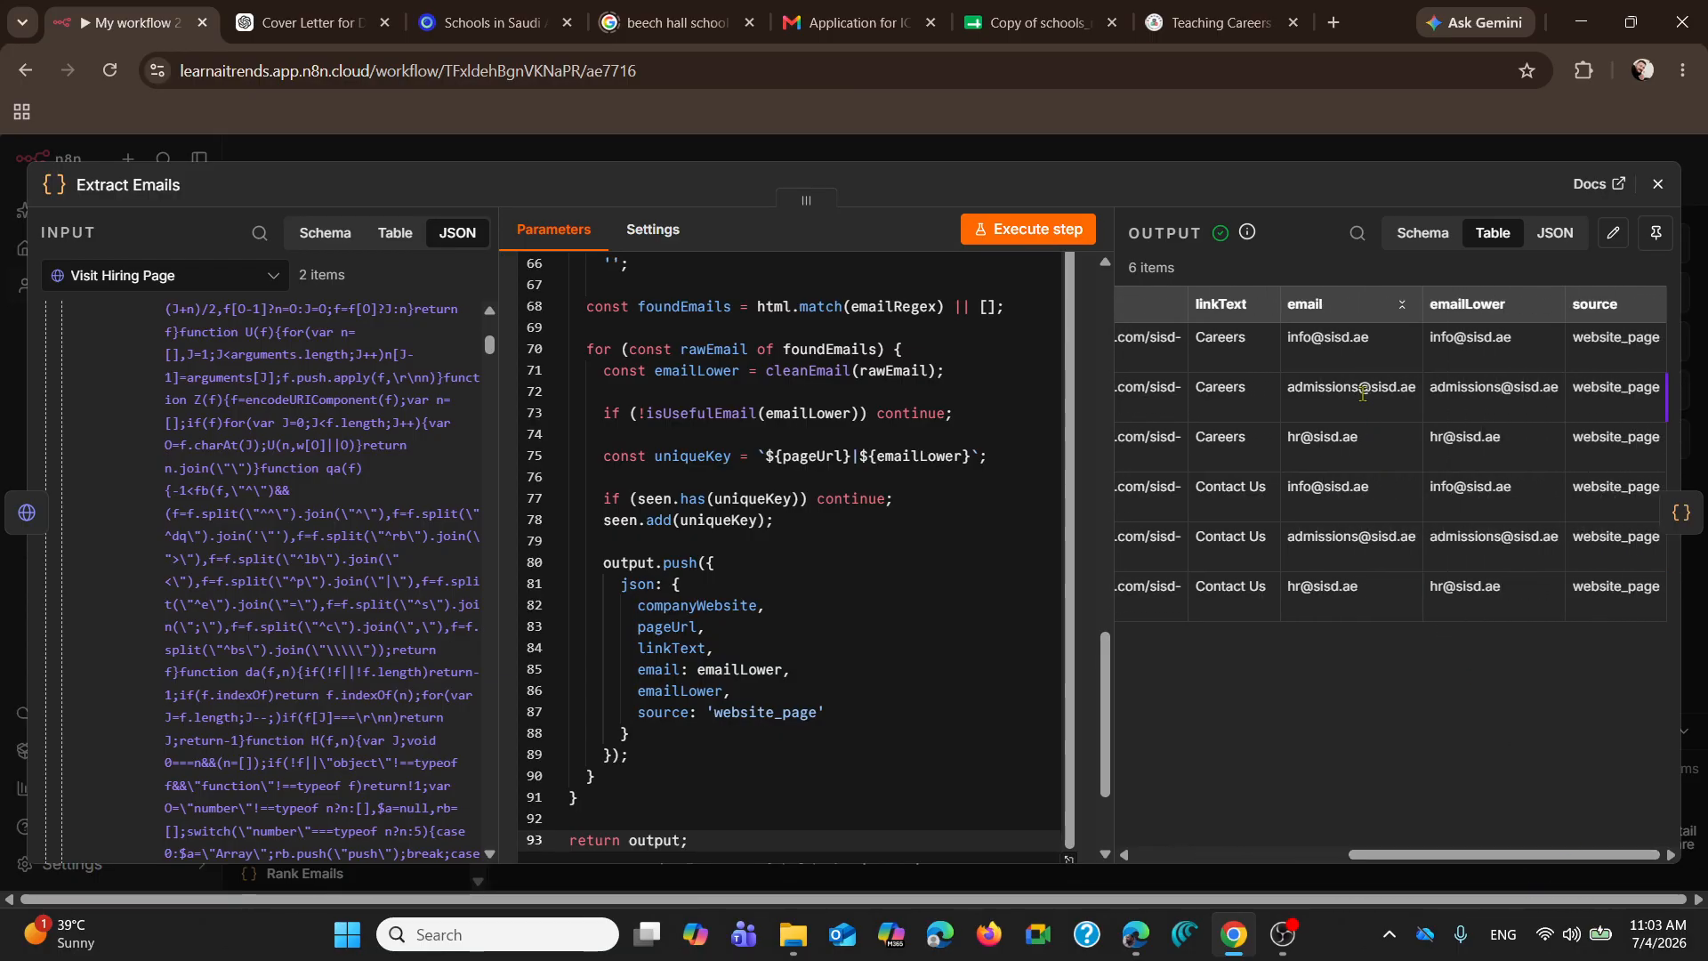
{"action": "left_click_drag", "start_coordinate": [1432, 338], "coordinate": [1513, 539]}
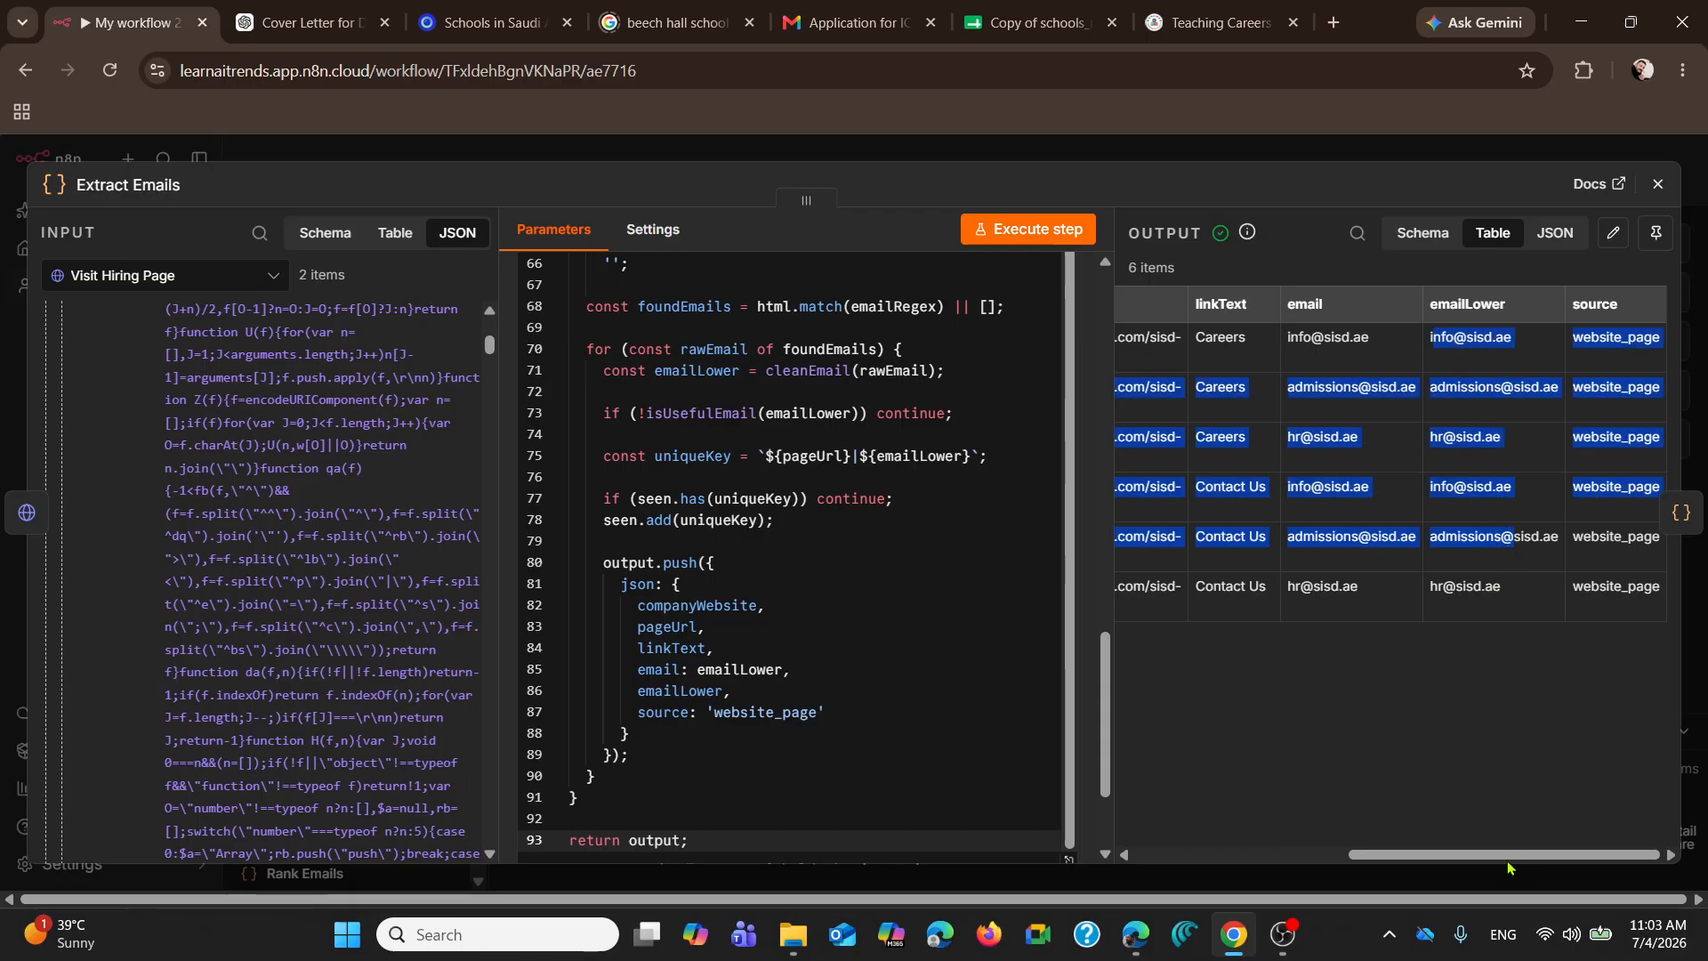
{"action": "left_click_drag", "start_coordinate": [1508, 860], "coordinate": [1263, 859]}
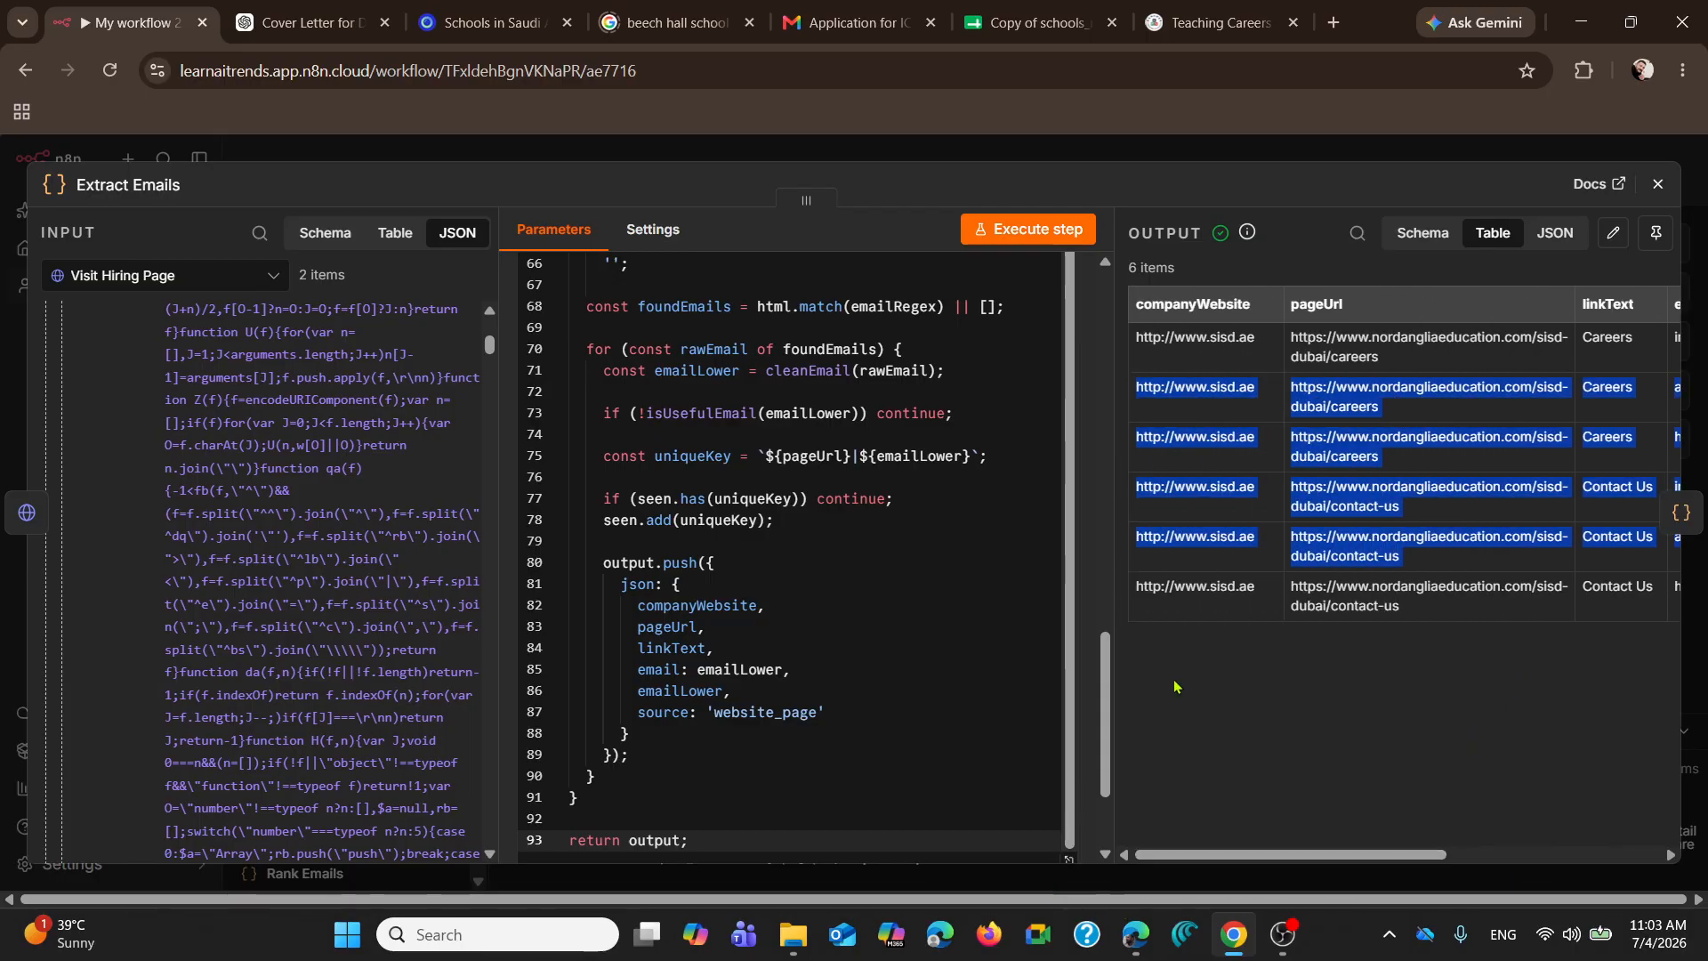
{"action": "left_click", "coordinate": [1660, 183]}
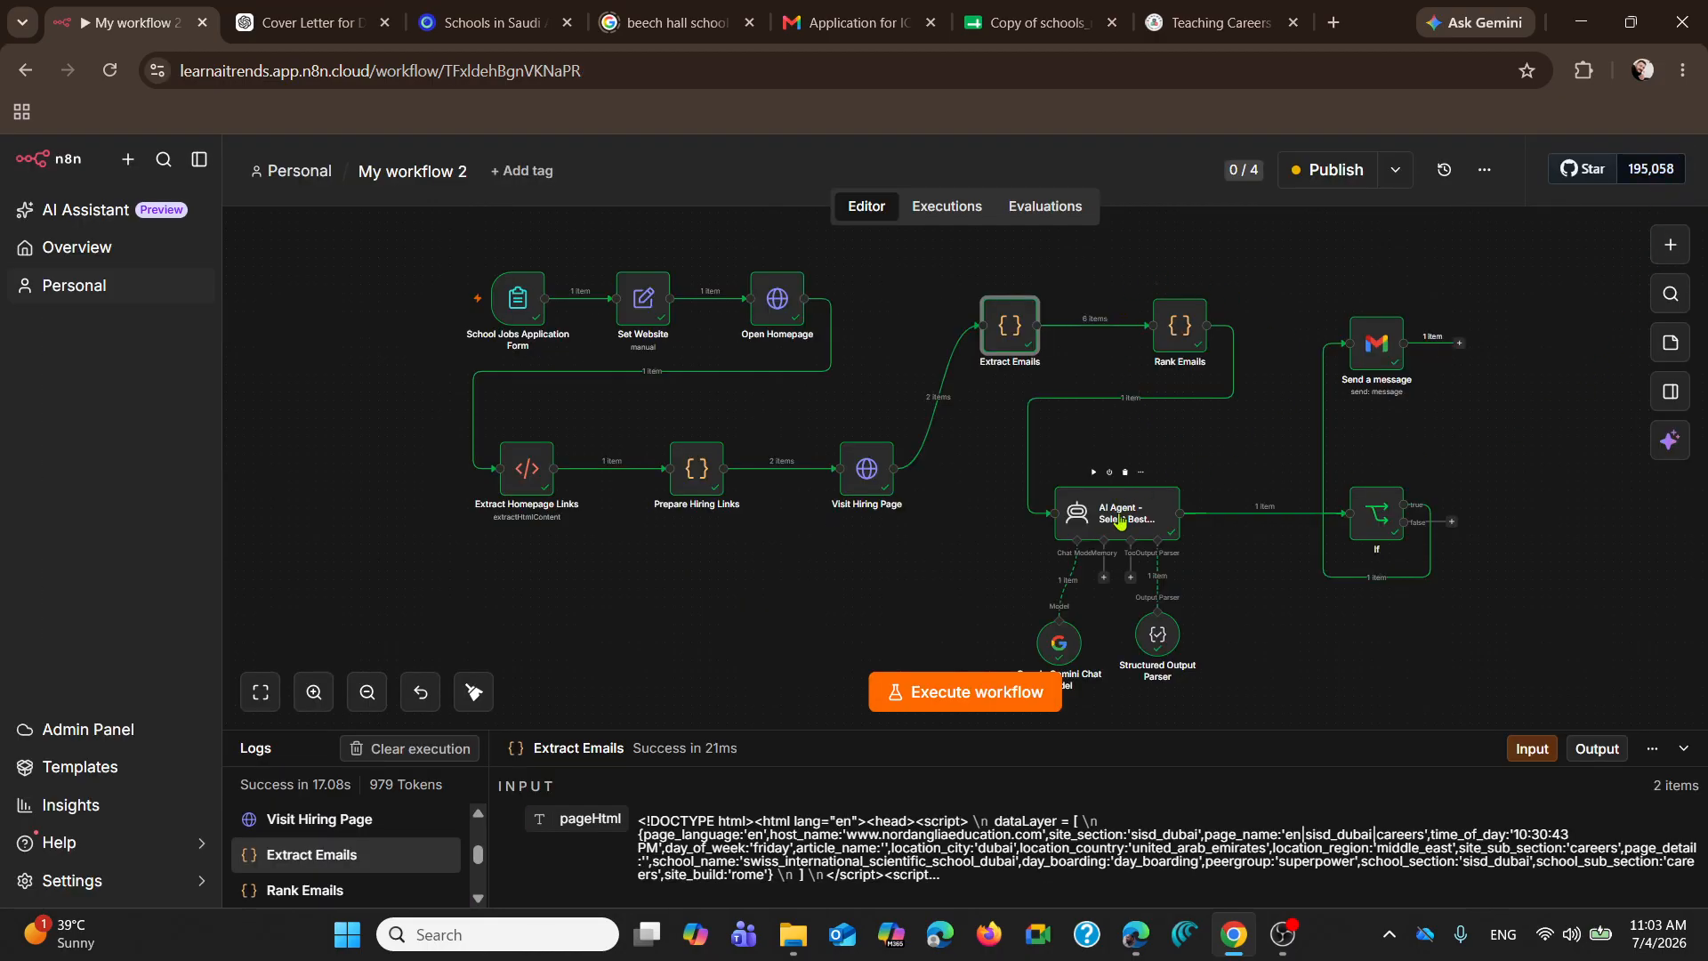
Step: Open the Rank Emails node, read its keyword lists and scoreEmail code, and close the node
{"action": "double_click", "coordinate": [1171, 327]}
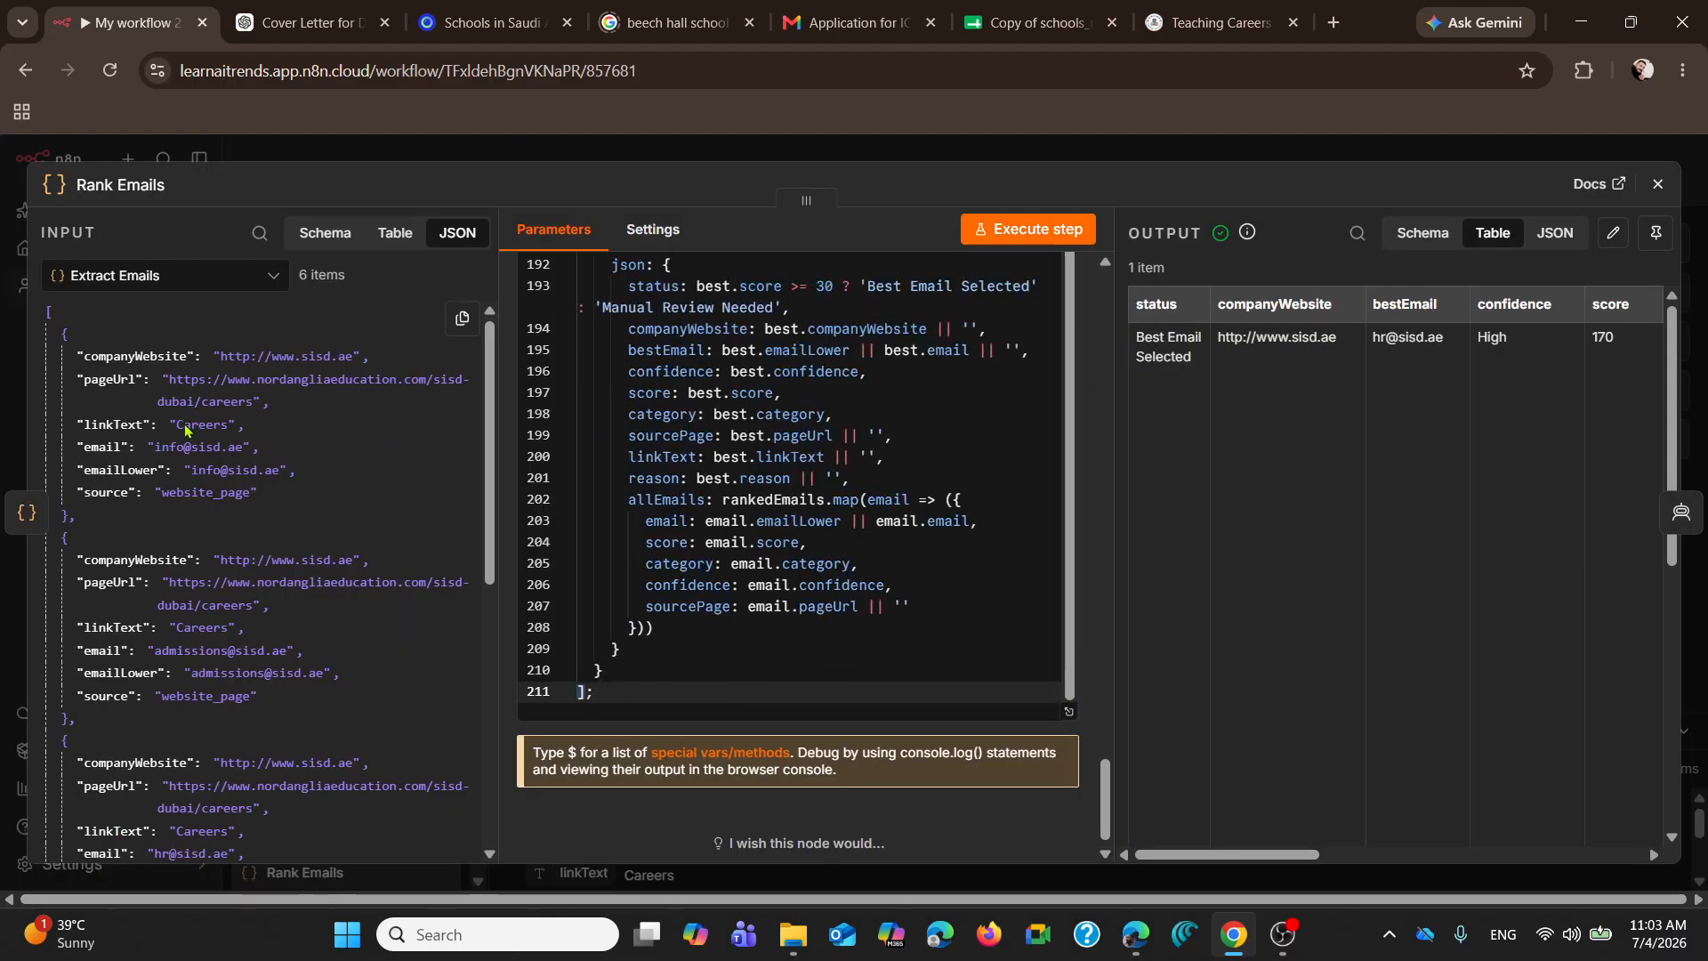
{"action": "scroll", "coordinate": [834, 516], "scroll_direction": "up", "scroll_amount": 7}
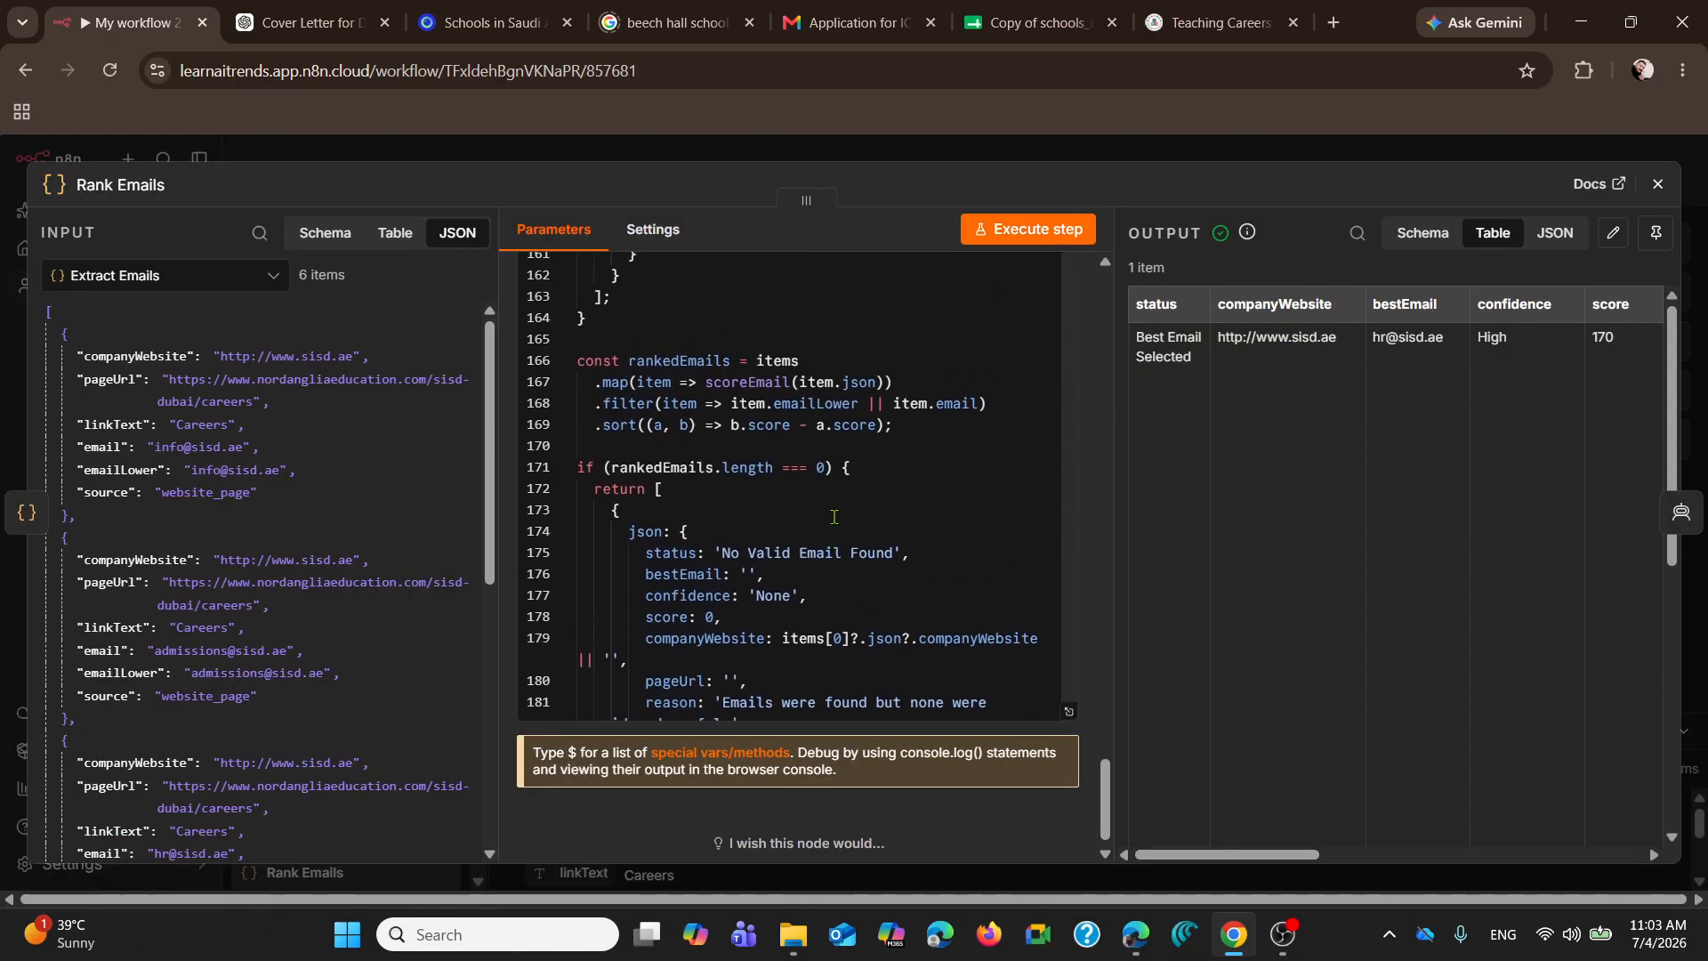
{"action": "scroll", "coordinate": [834, 516], "scroll_direction": "up", "scroll_amount": 20}
{"action": "scroll", "coordinate": [864, 440], "scroll_direction": "up", "scroll_amount": 15}
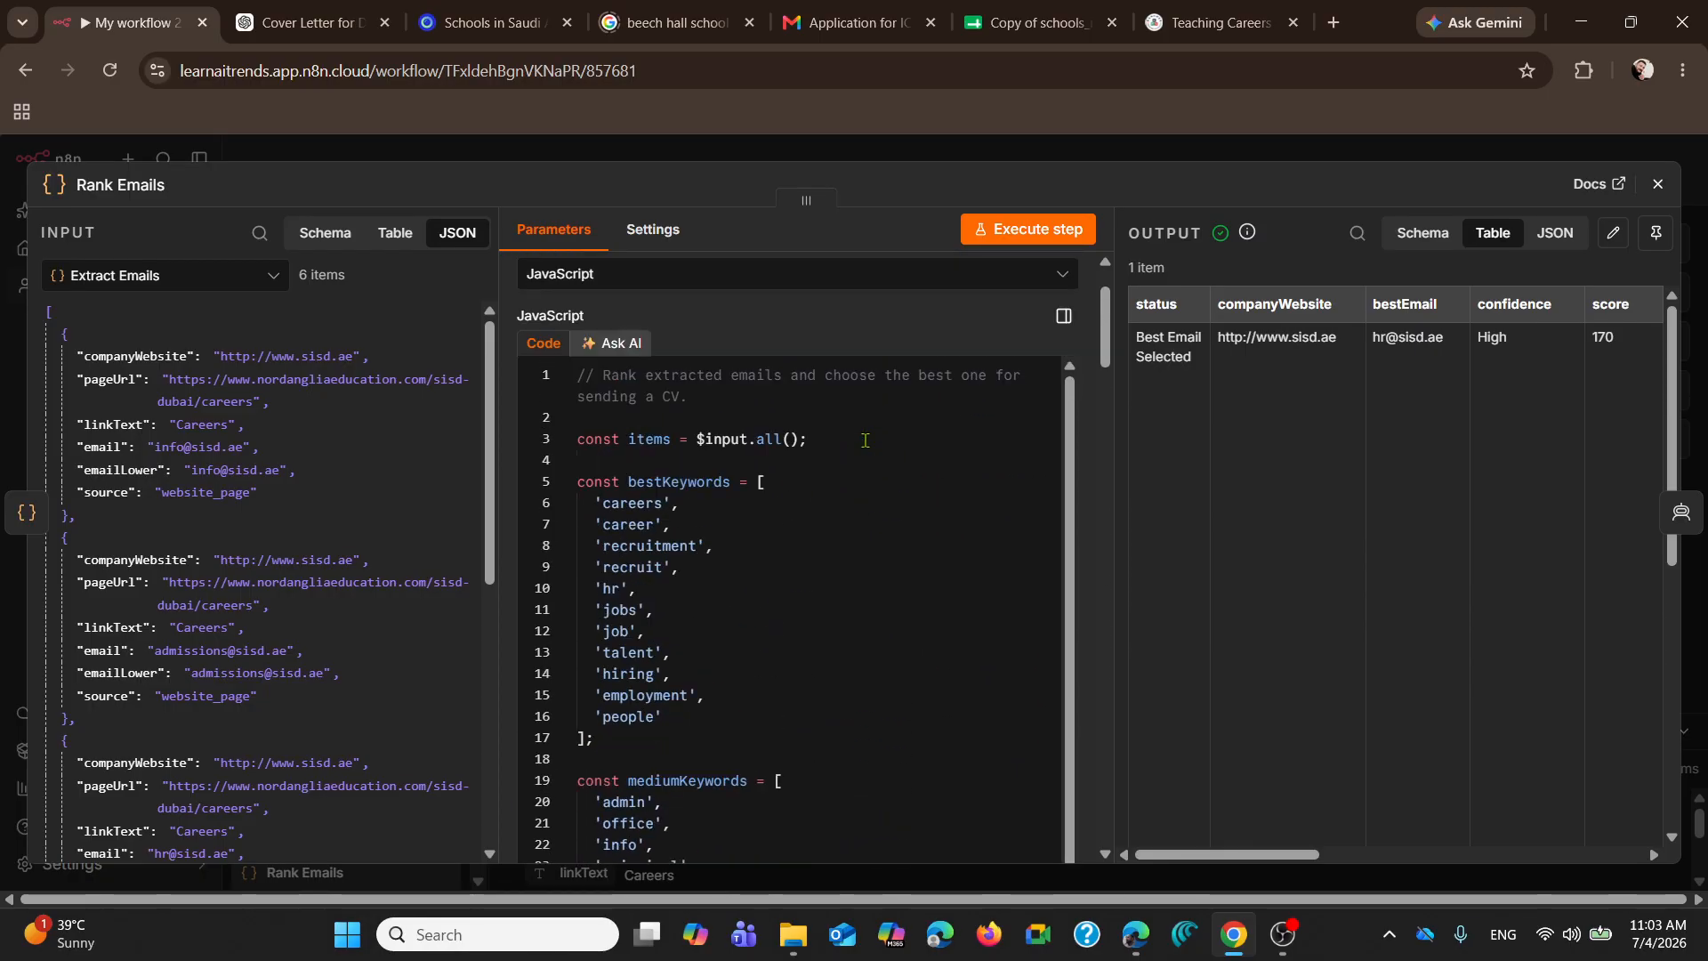
{"action": "scroll", "coordinate": [865, 440], "scroll_direction": "down", "scroll_amount": 10}
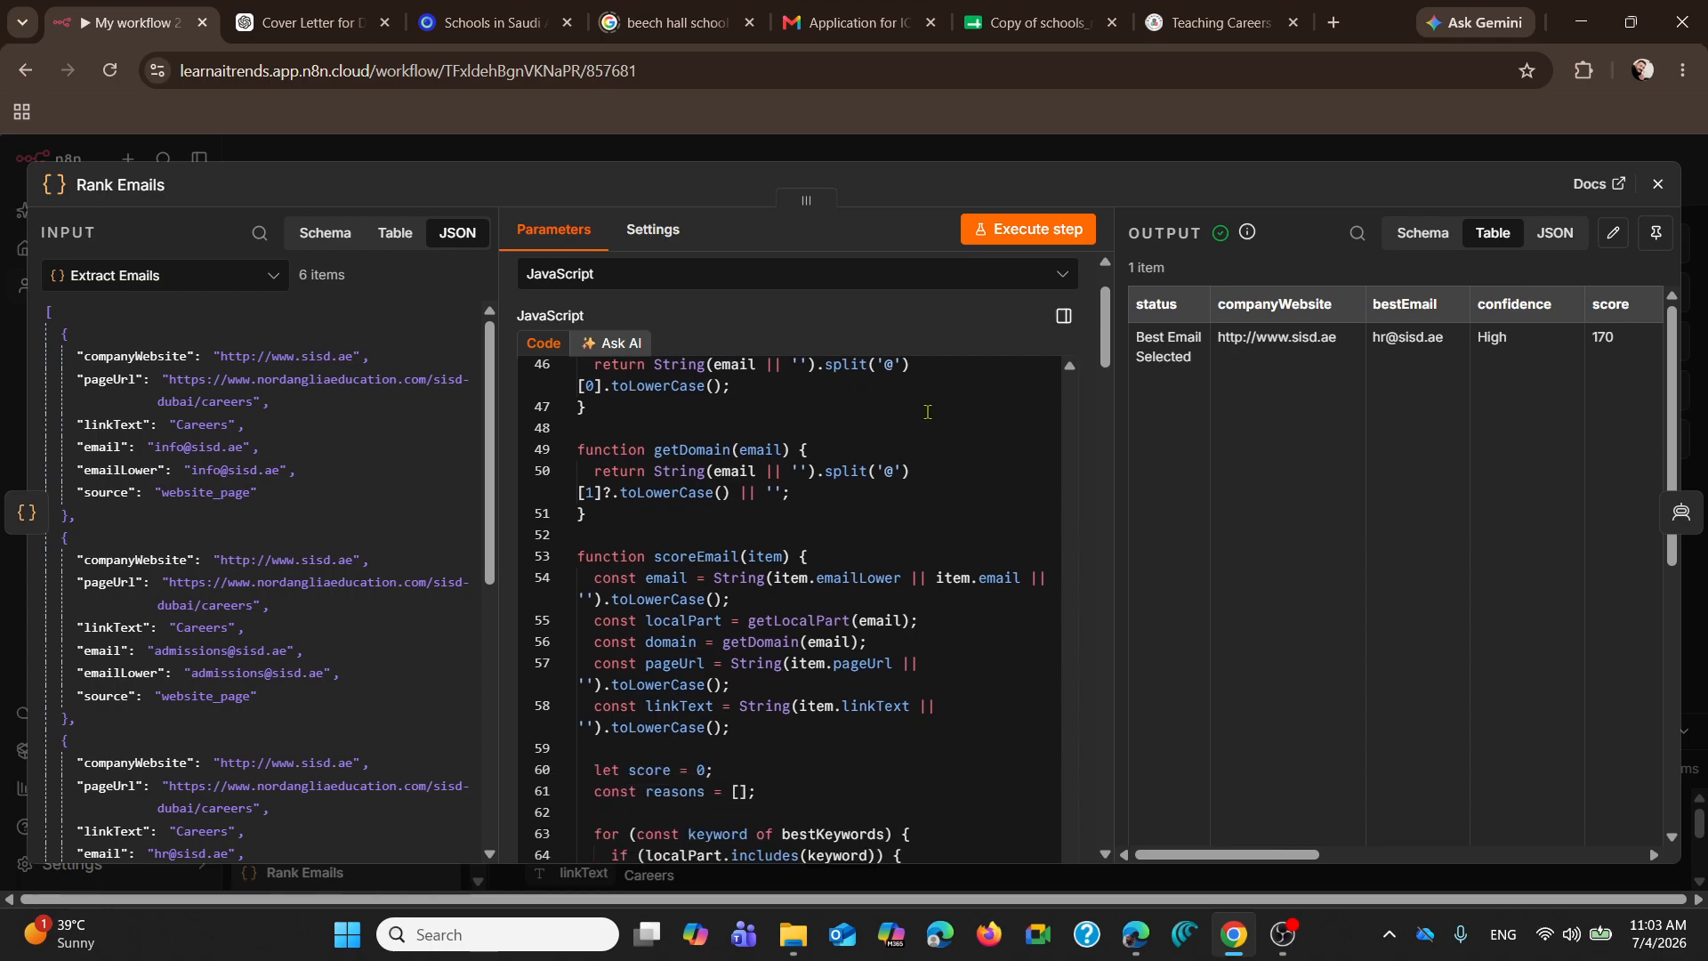
{"action": "left_click", "coordinate": [1658, 184]}
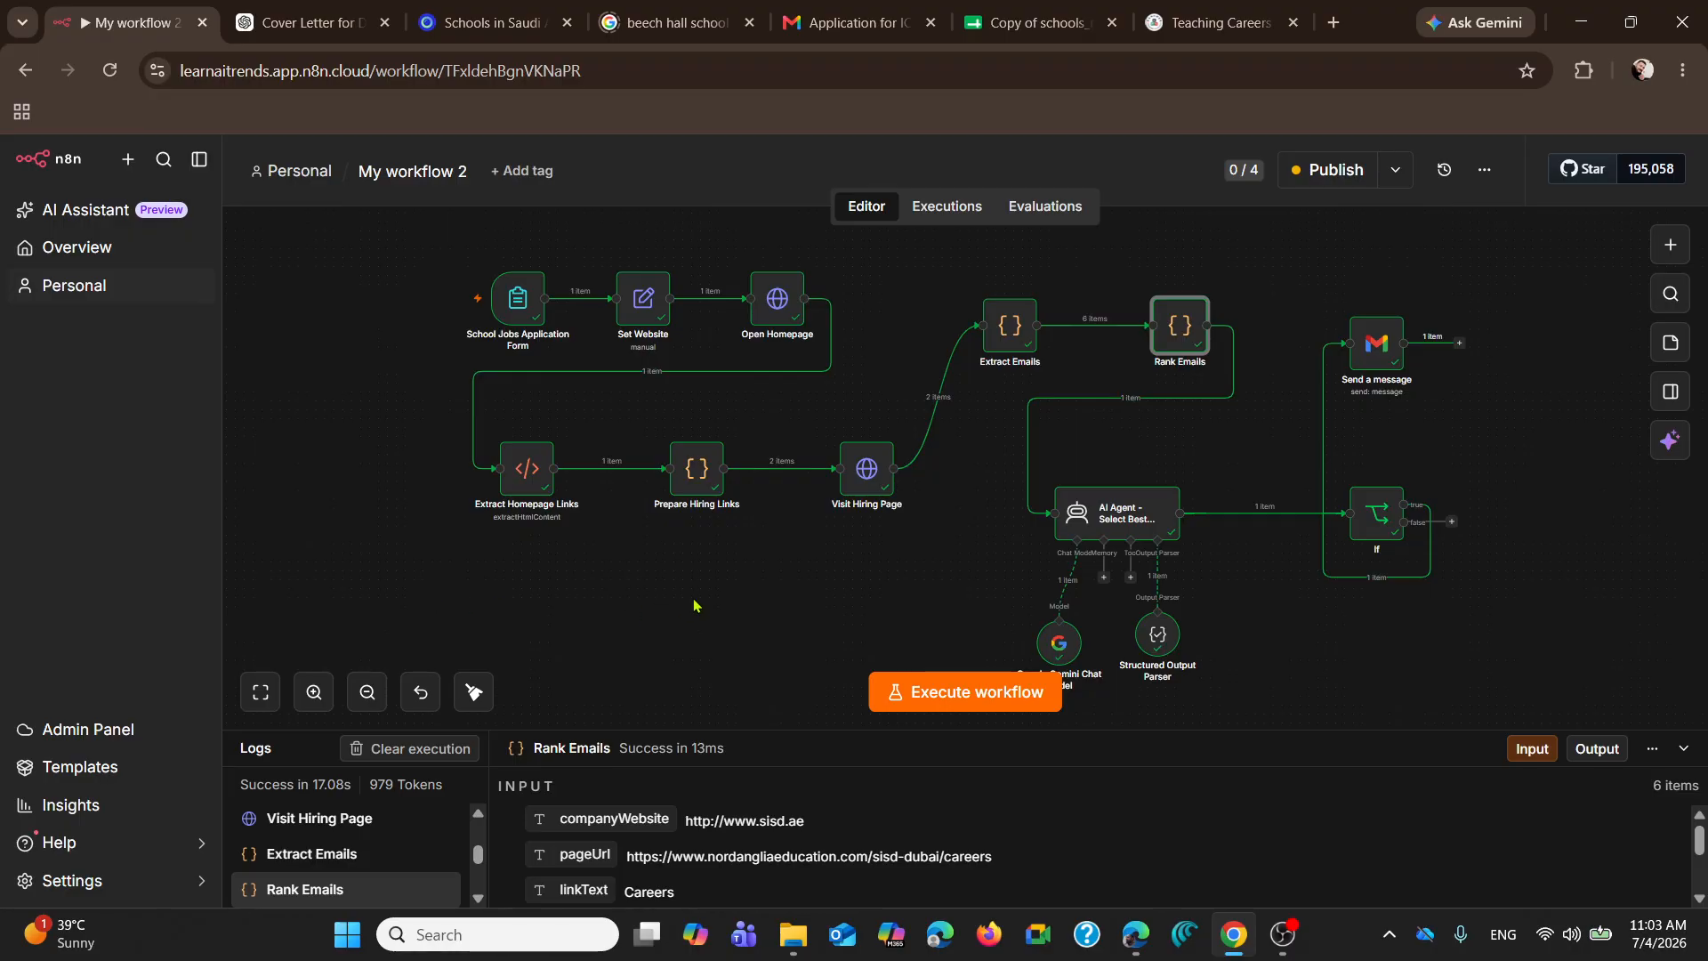
Step: Open the AI Agent - Select Best Email node and read through its user message prompt
{"action": "left_click", "coordinate": [1124, 516]}
{"action": "double_click", "coordinate": [1124, 516]}
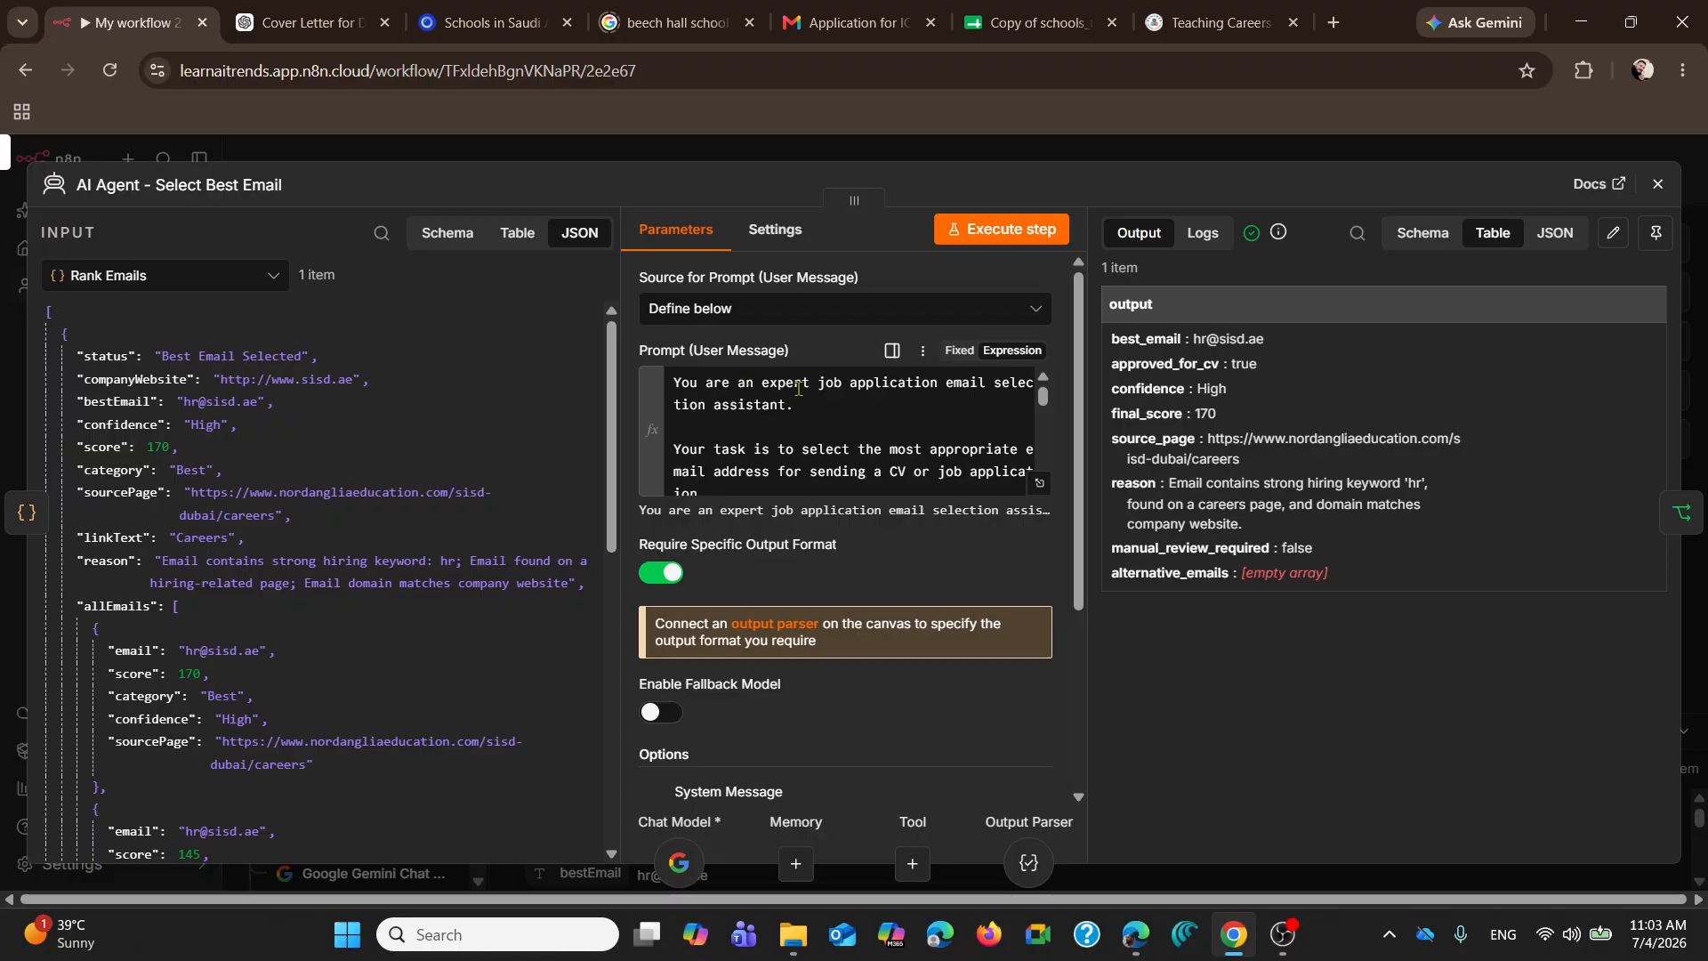
{"action": "scroll", "coordinate": [808, 375], "scroll_direction": "down", "scroll_amount": 10}
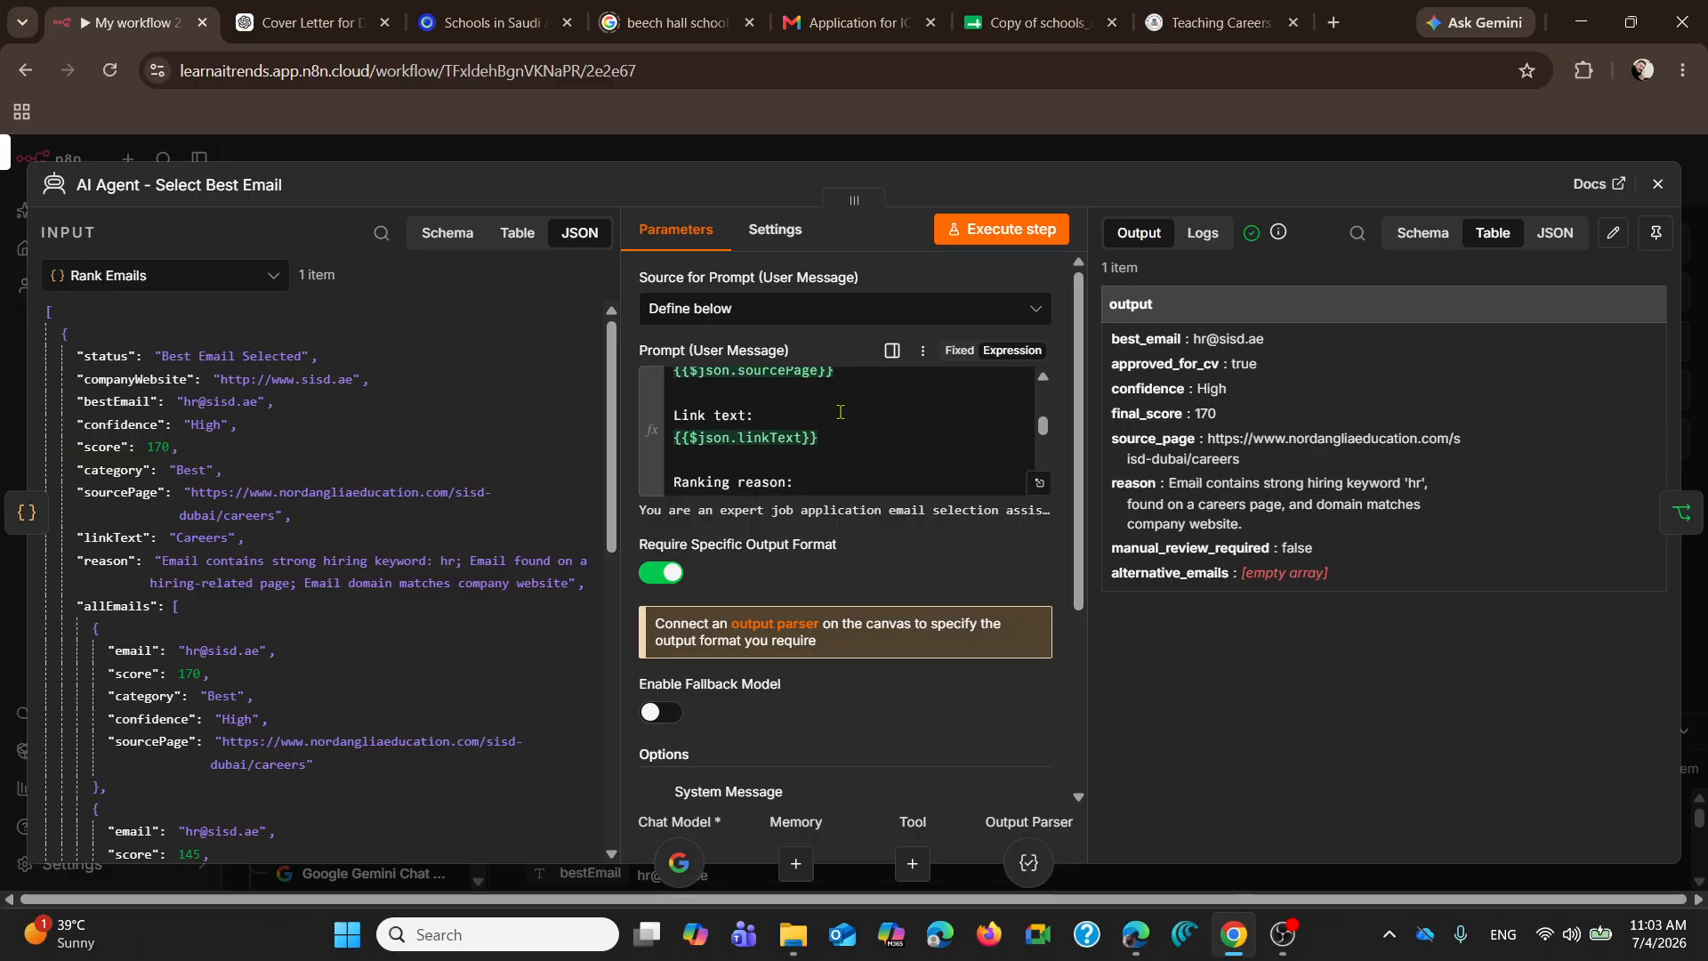
Step: Read the AI Agent's full System Message, including the email validation rules and the raw JSON output instruction
{"action": "scroll", "coordinate": [896, 788], "scroll_direction": "down", "scroll_amount": 4}
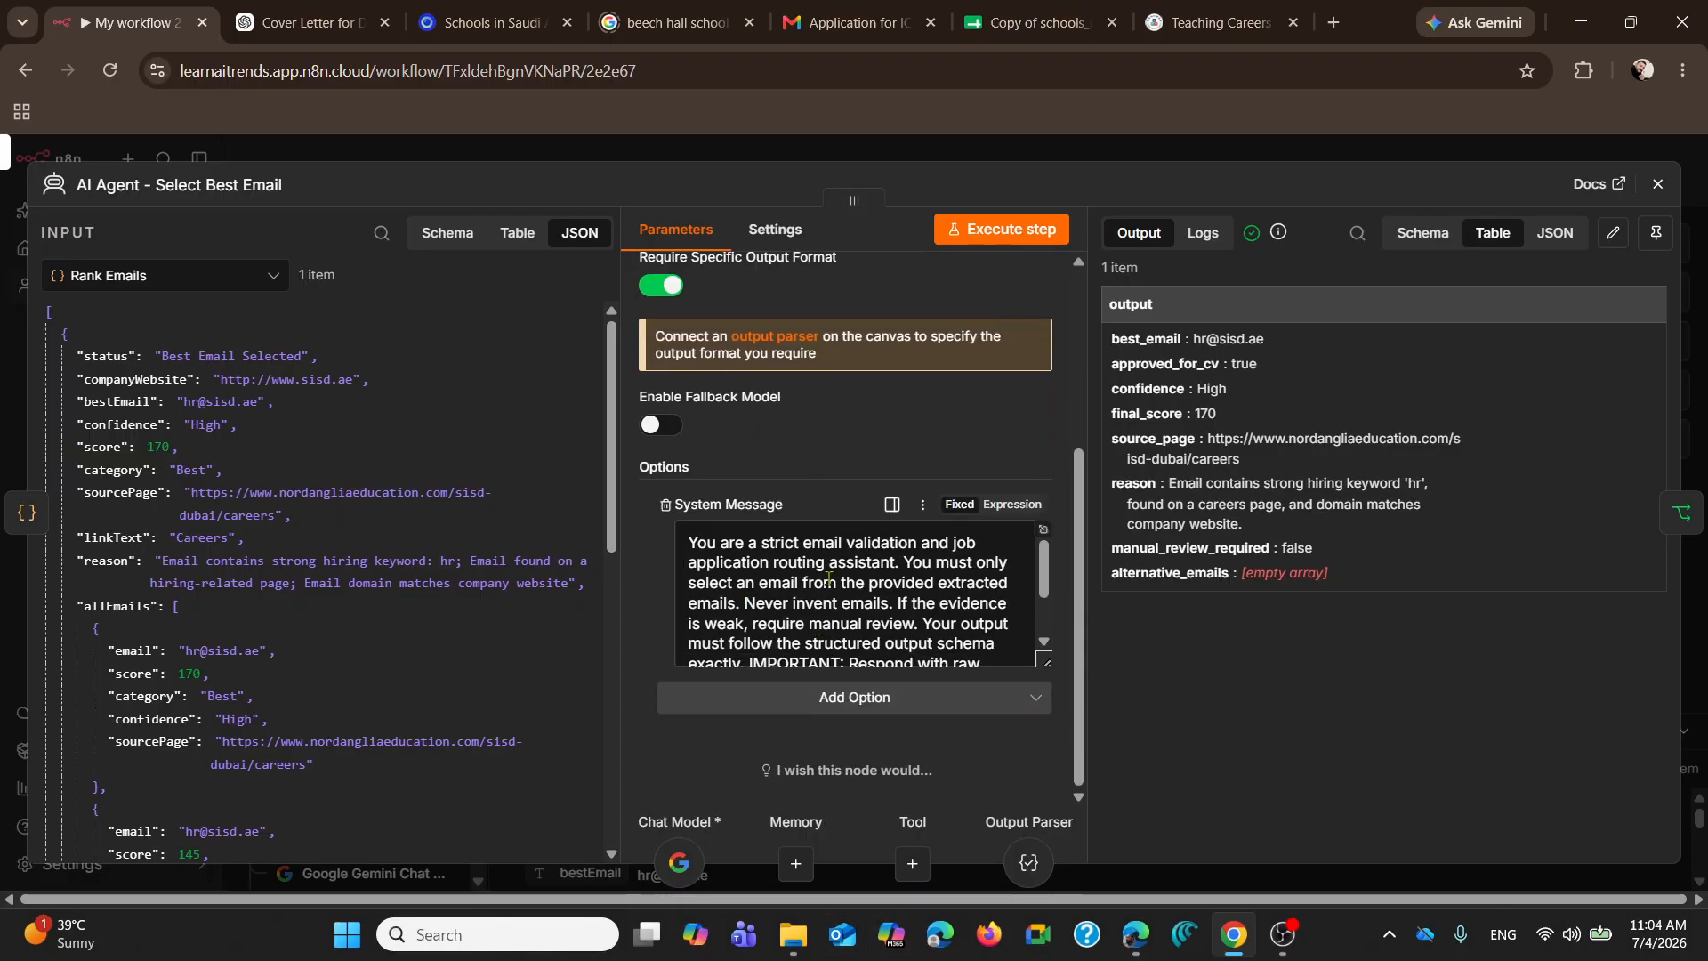
{"action": "scroll", "coordinate": [807, 622], "scroll_direction": "down", "scroll_amount": 3}
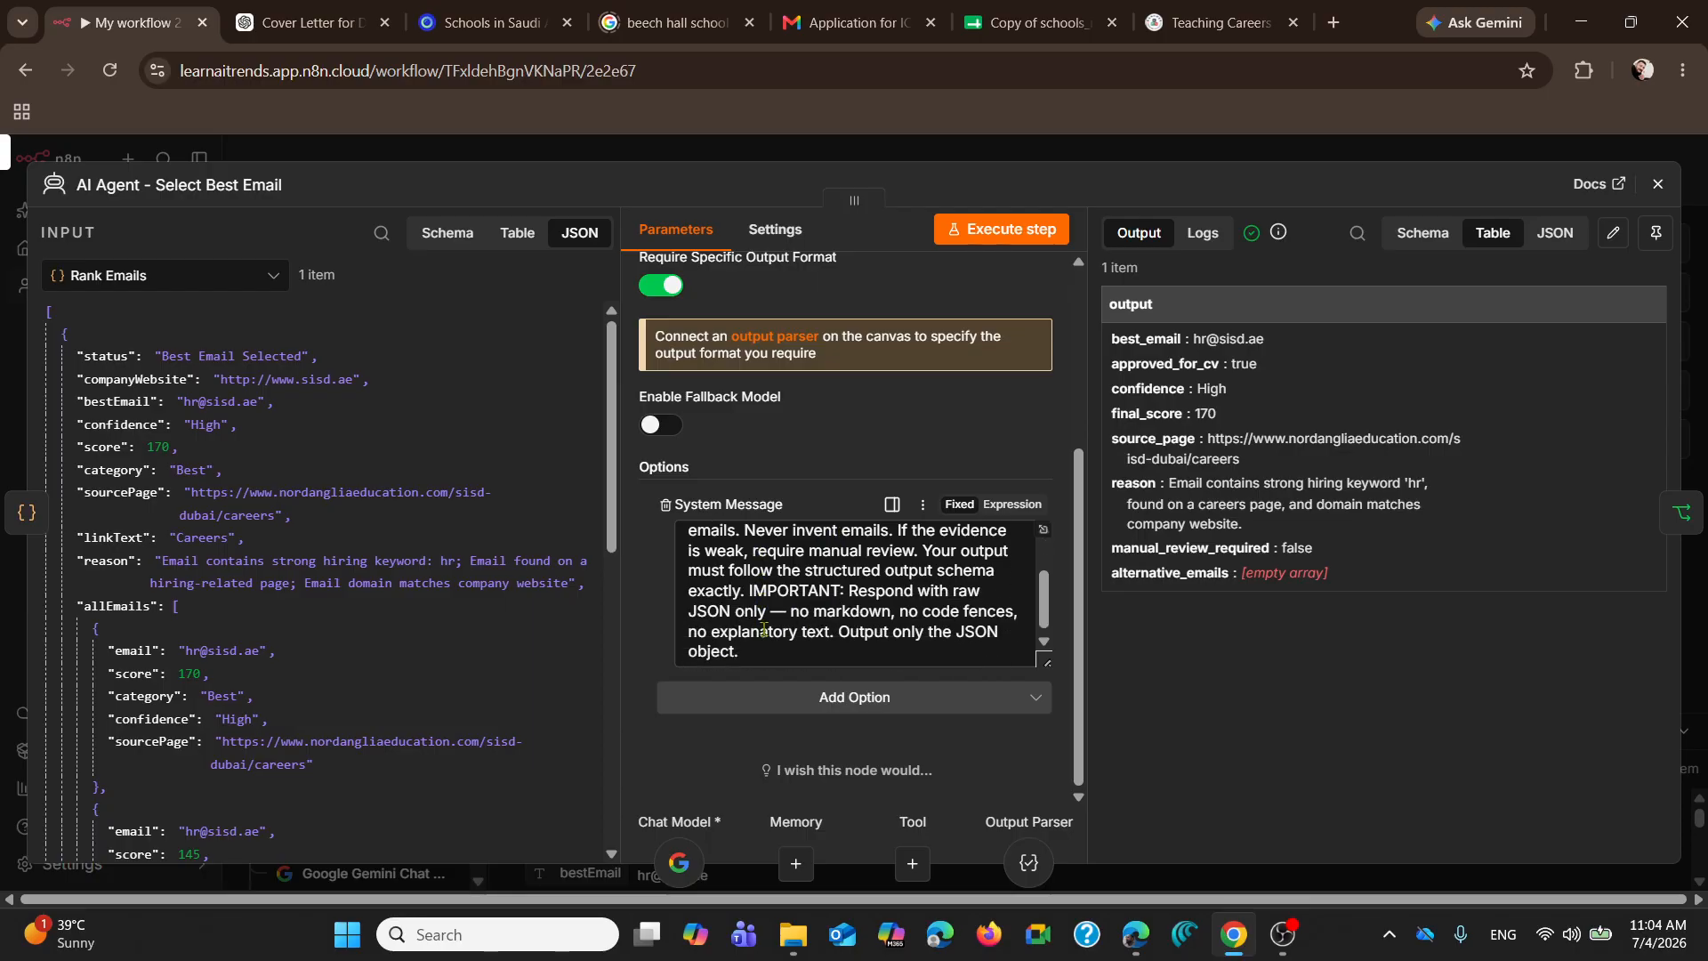
{"action": "scroll", "coordinate": [801, 618], "scroll_direction": "up", "scroll_amount": 3}
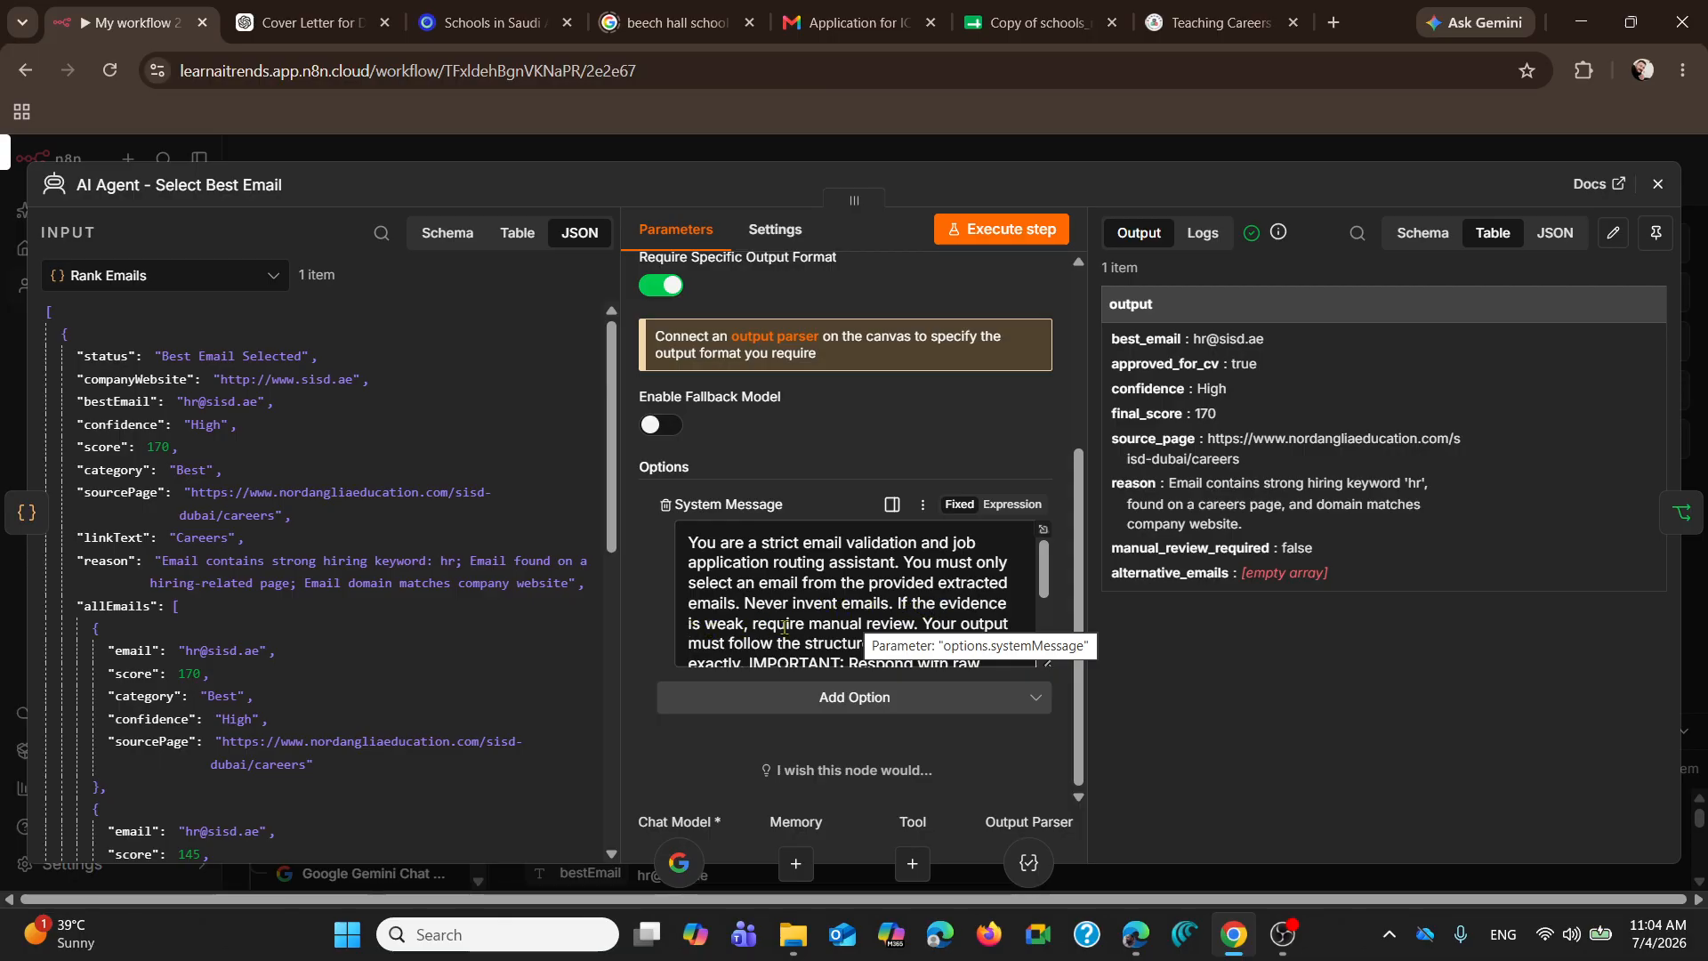
{"action": "scroll", "coordinate": [1049, 602], "scroll_direction": "down", "scroll_amount": 1}
{"action": "scroll", "coordinate": [1049, 602], "scroll_direction": "down", "scroll_amount": 1}
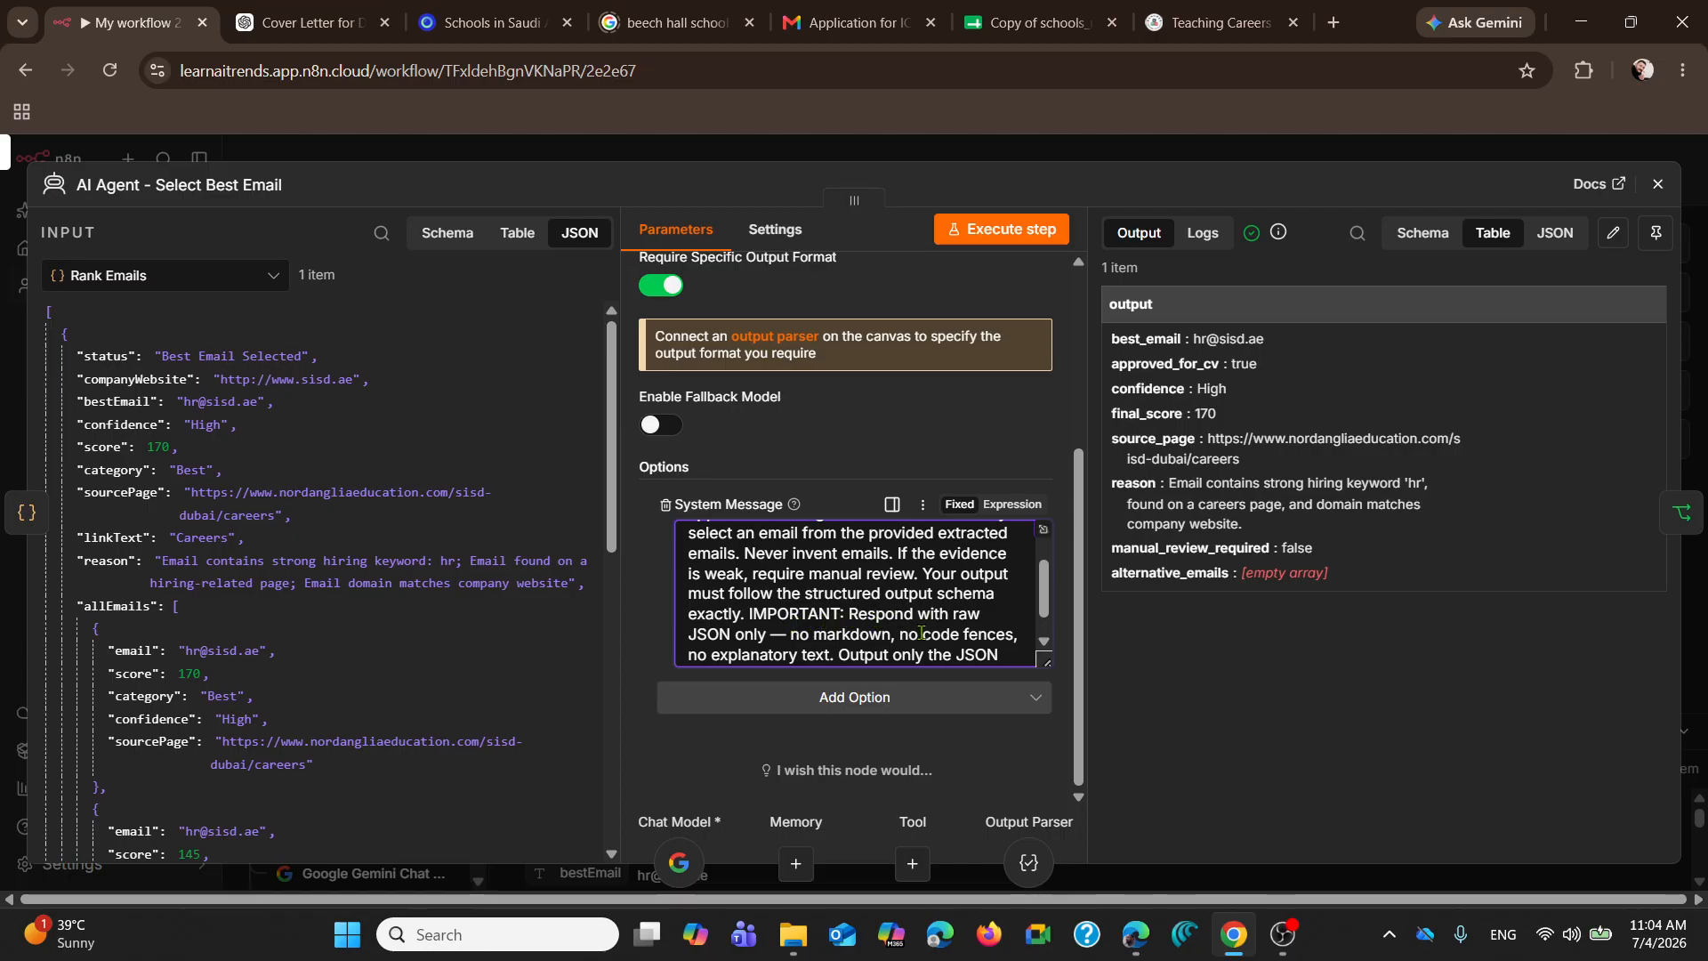
{"action": "scroll", "coordinate": [852, 623], "scroll_direction": "up", "scroll_amount": 1}
{"action": "scroll", "coordinate": [856, 634], "scroll_direction": "down", "scroll_amount": 2}
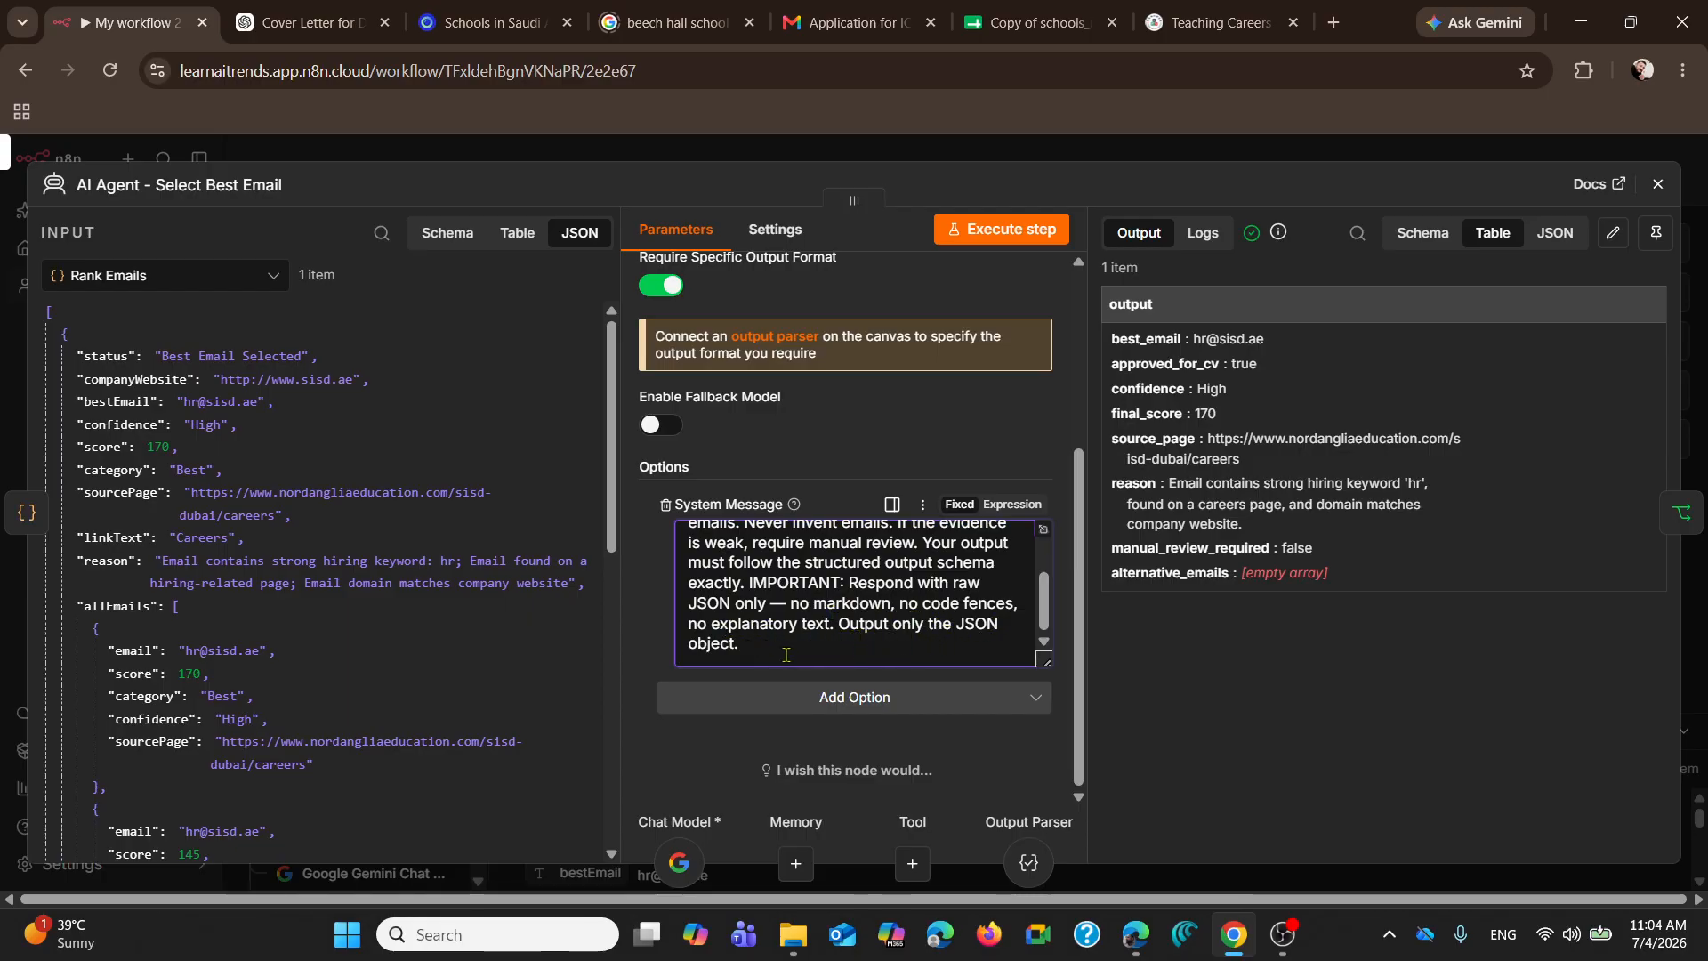
Step: Show the AI Agent output as JSON, compare it with the ranked emails and scores in the input, and close the node
{"action": "left_click", "coordinate": [1556, 232]}
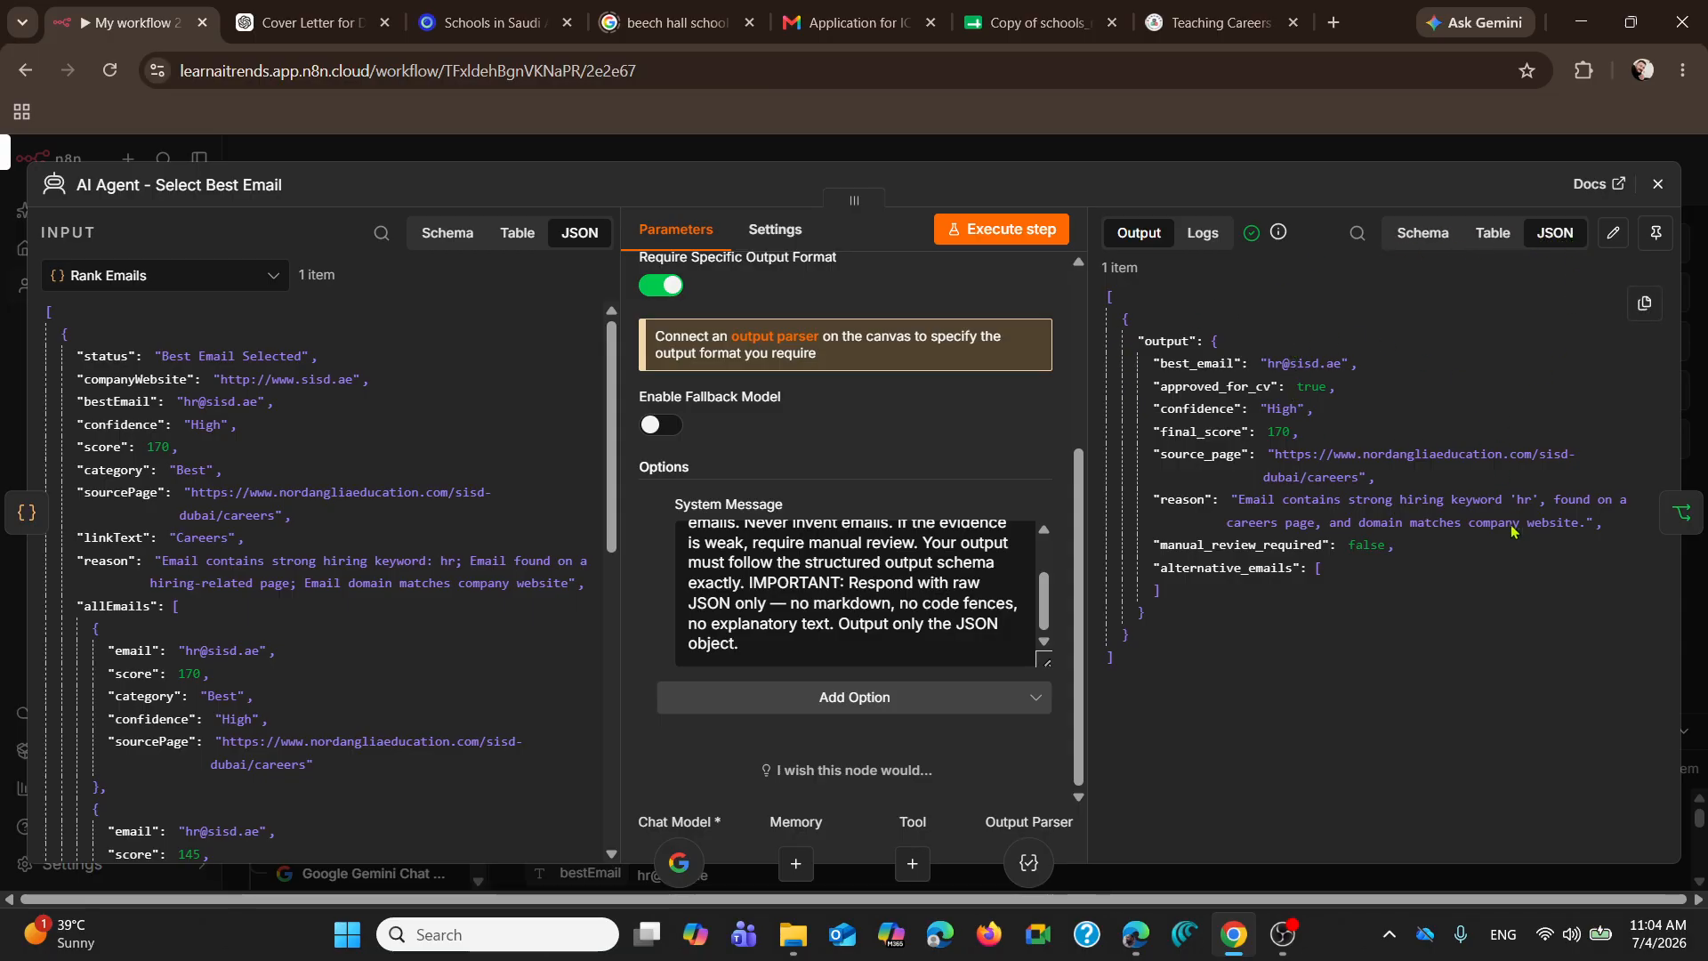
{"action": "scroll", "coordinate": [143, 454], "scroll_direction": "down", "scroll_amount": 2}
{"action": "scroll", "coordinate": [142, 455], "scroll_direction": "down", "scroll_amount": 7}
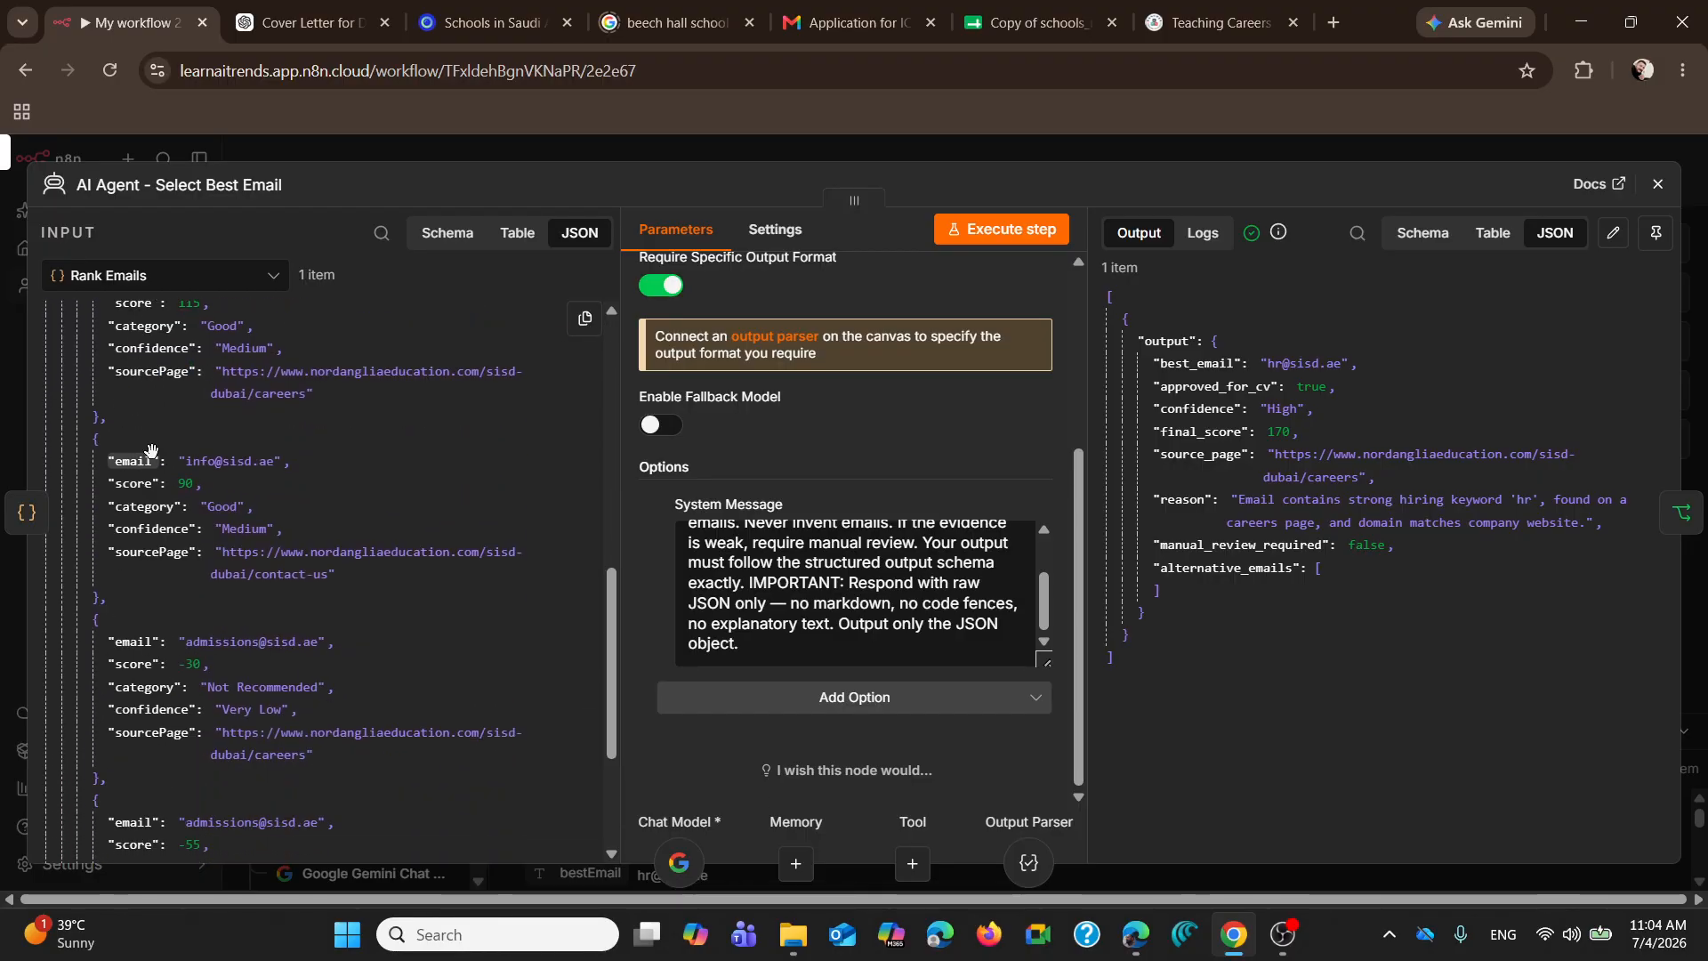
{"action": "scroll", "coordinate": [288, 617], "scroll_direction": "up", "scroll_amount": 10}
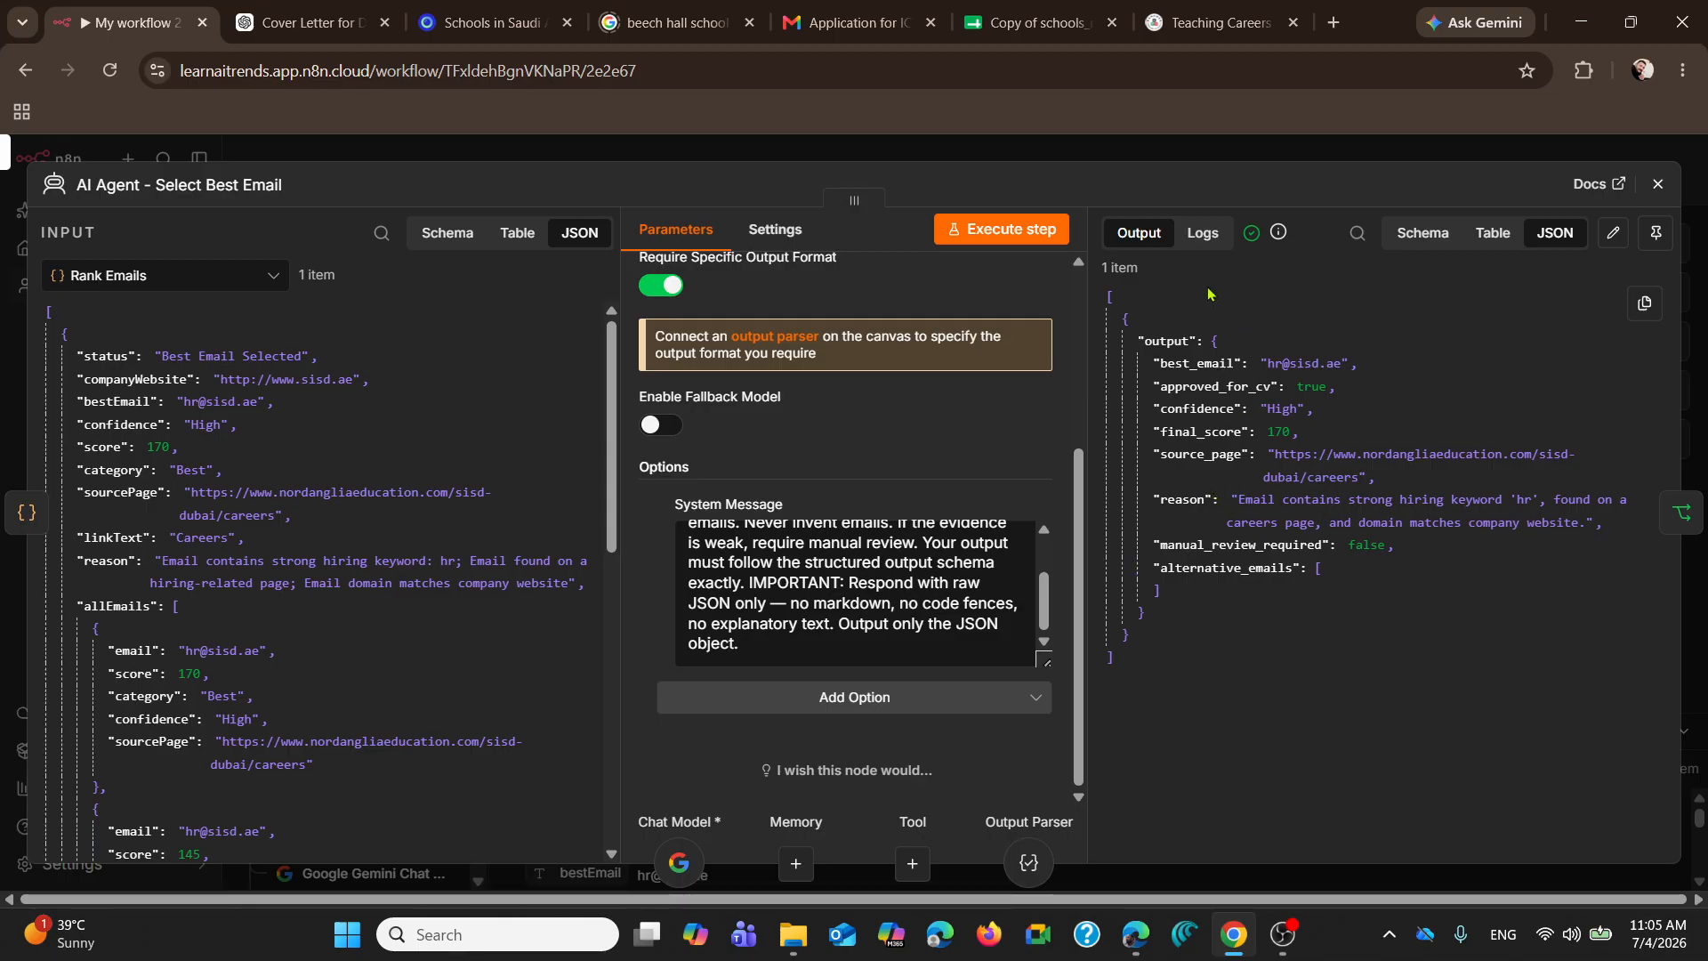
{"action": "left_click", "coordinate": [1658, 183]}
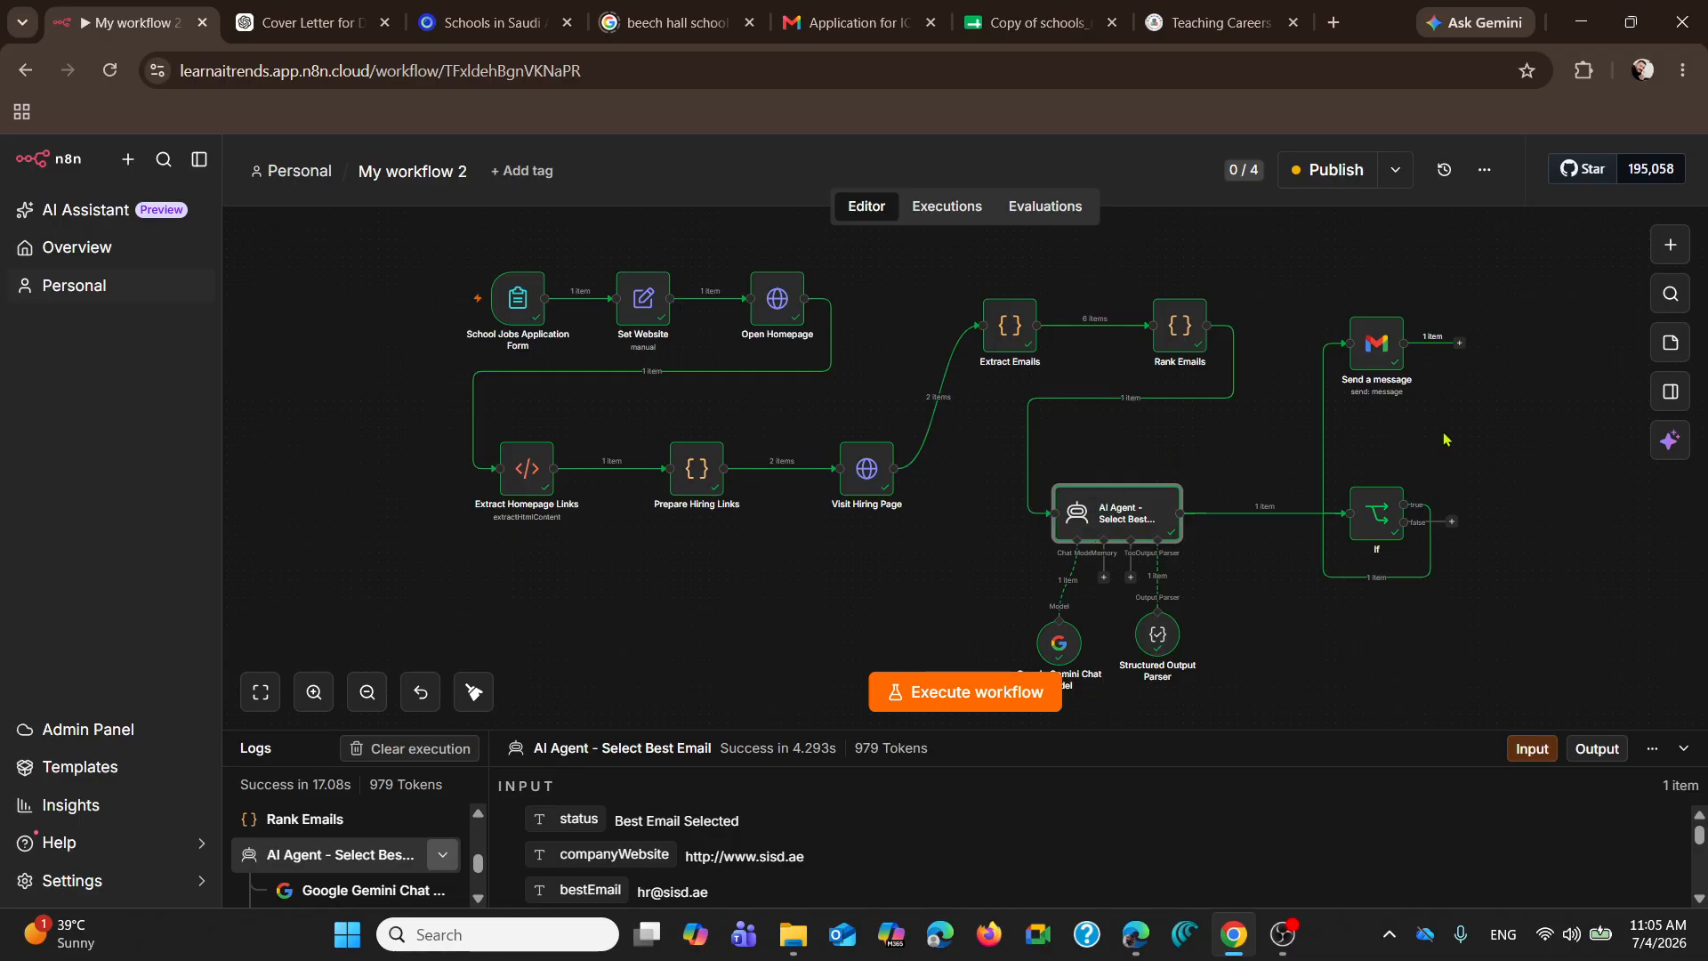
Step: Open the If node, examine its approved_for_cv and final_score conditions, and close the node
{"action": "double_click", "coordinate": [1379, 517]}
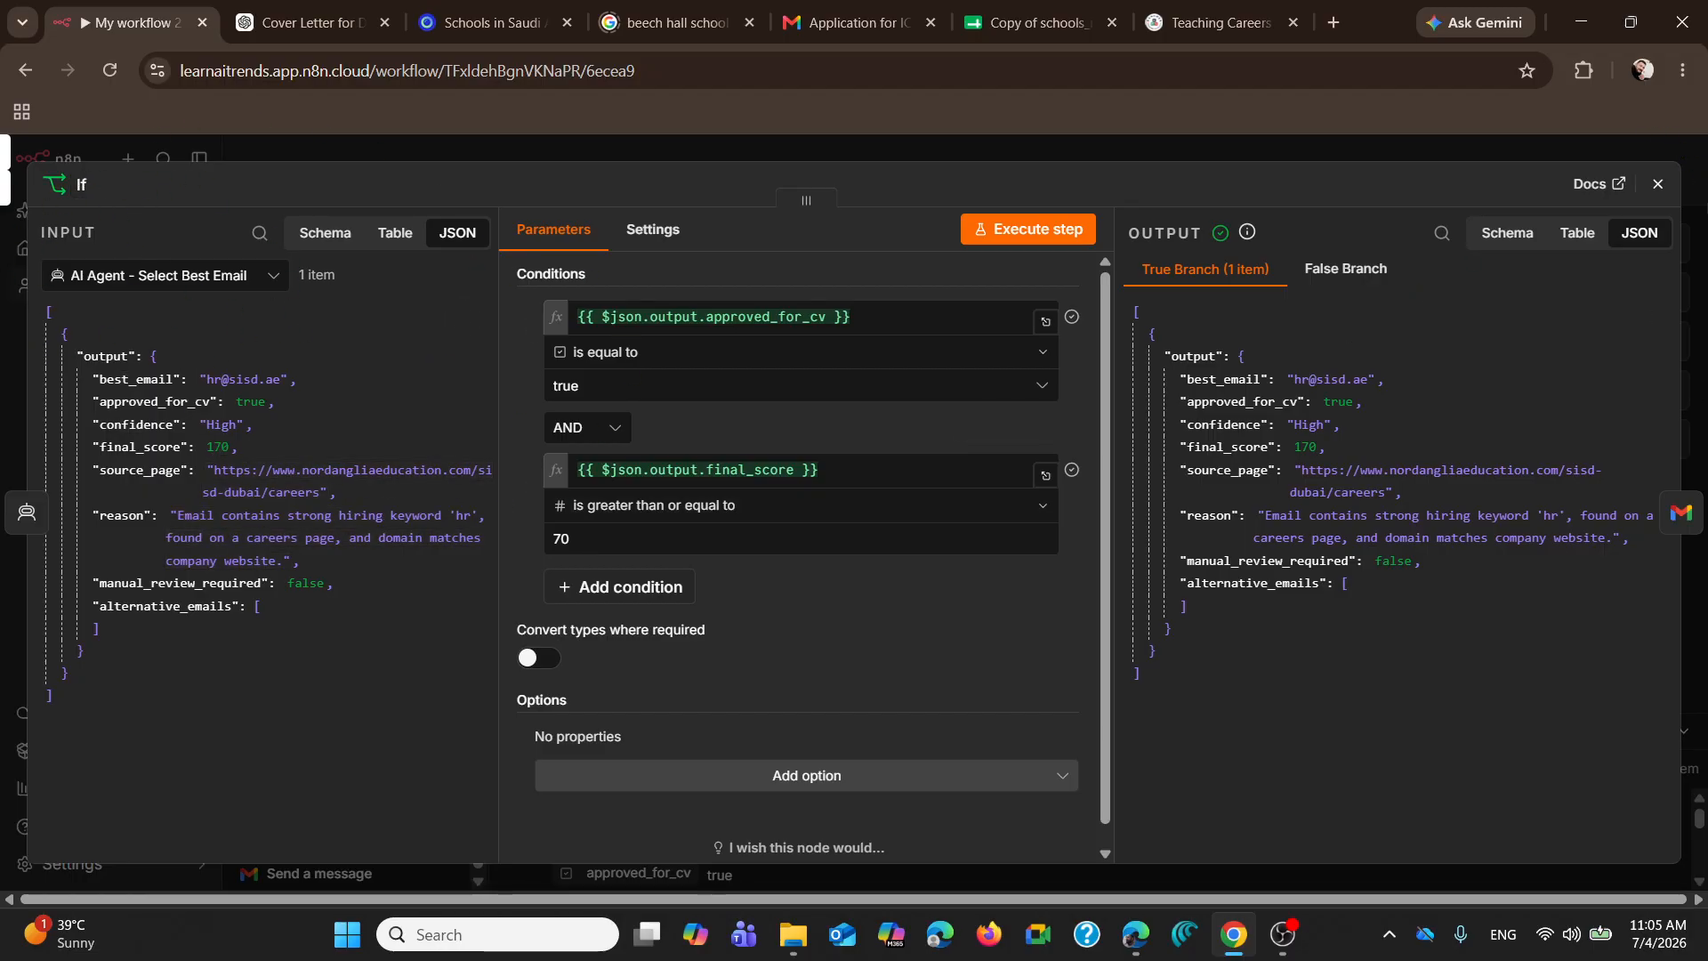
{"action": "left_click", "coordinate": [1657, 185]}
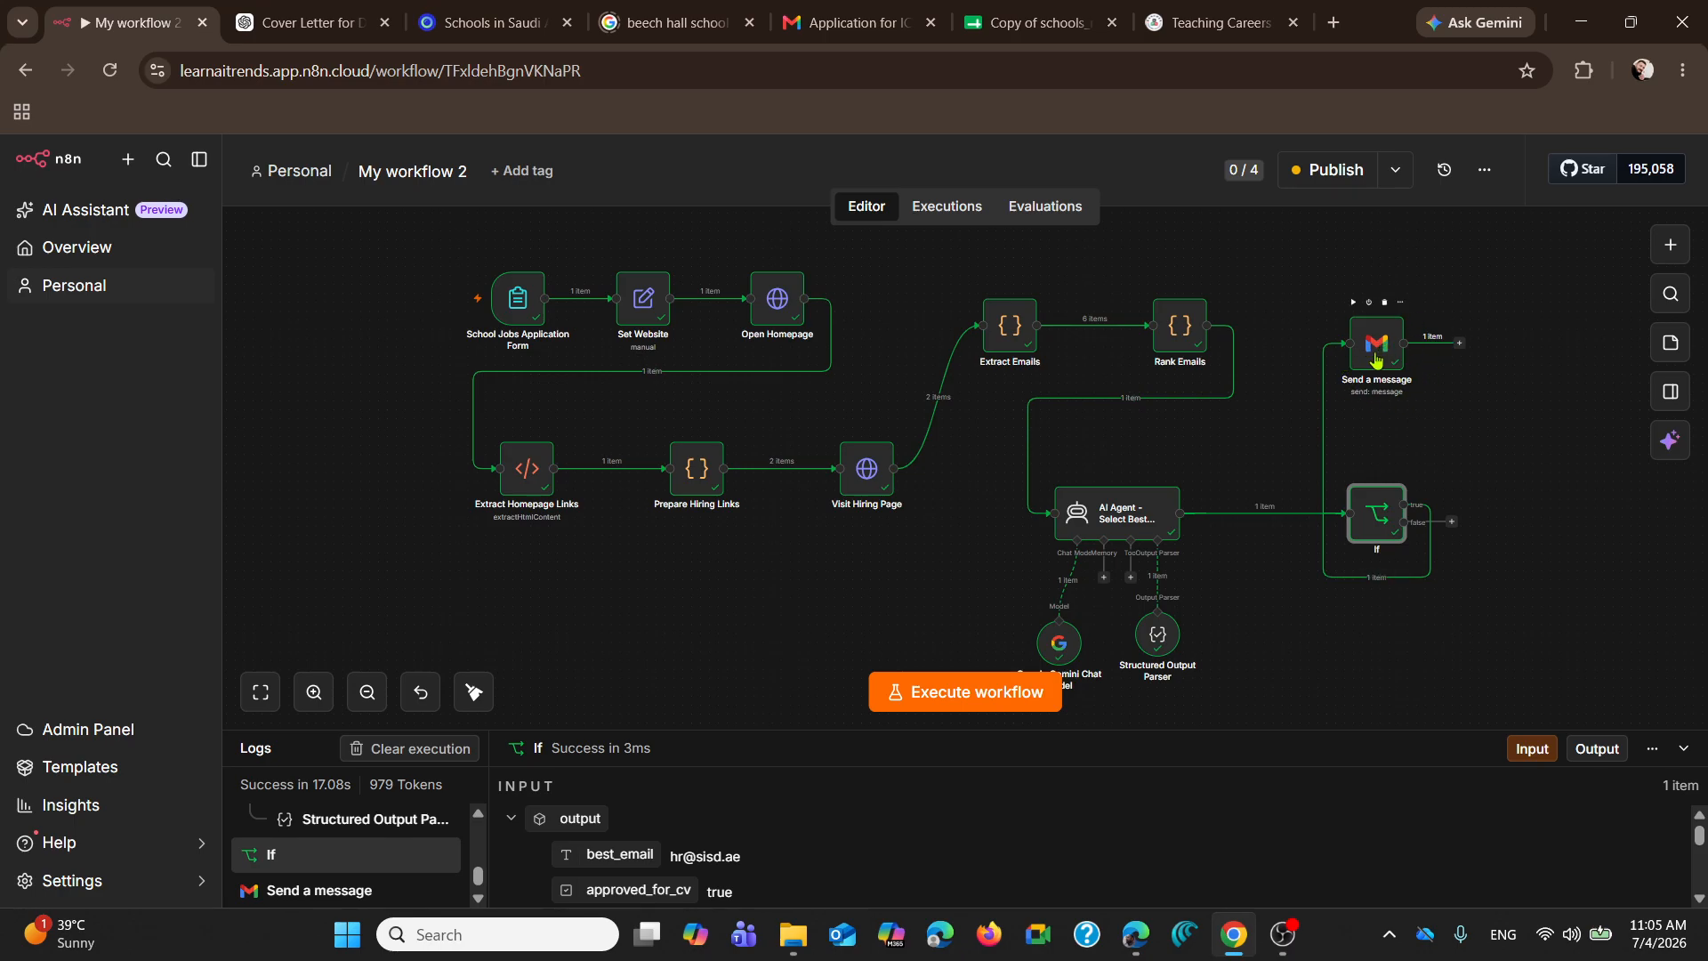
Step: Search the node library for "gmail", filter the Gmail actions by "dra" to view the draft actions, and close the library without adding a node
{"action": "left_click", "coordinate": [1671, 245]}
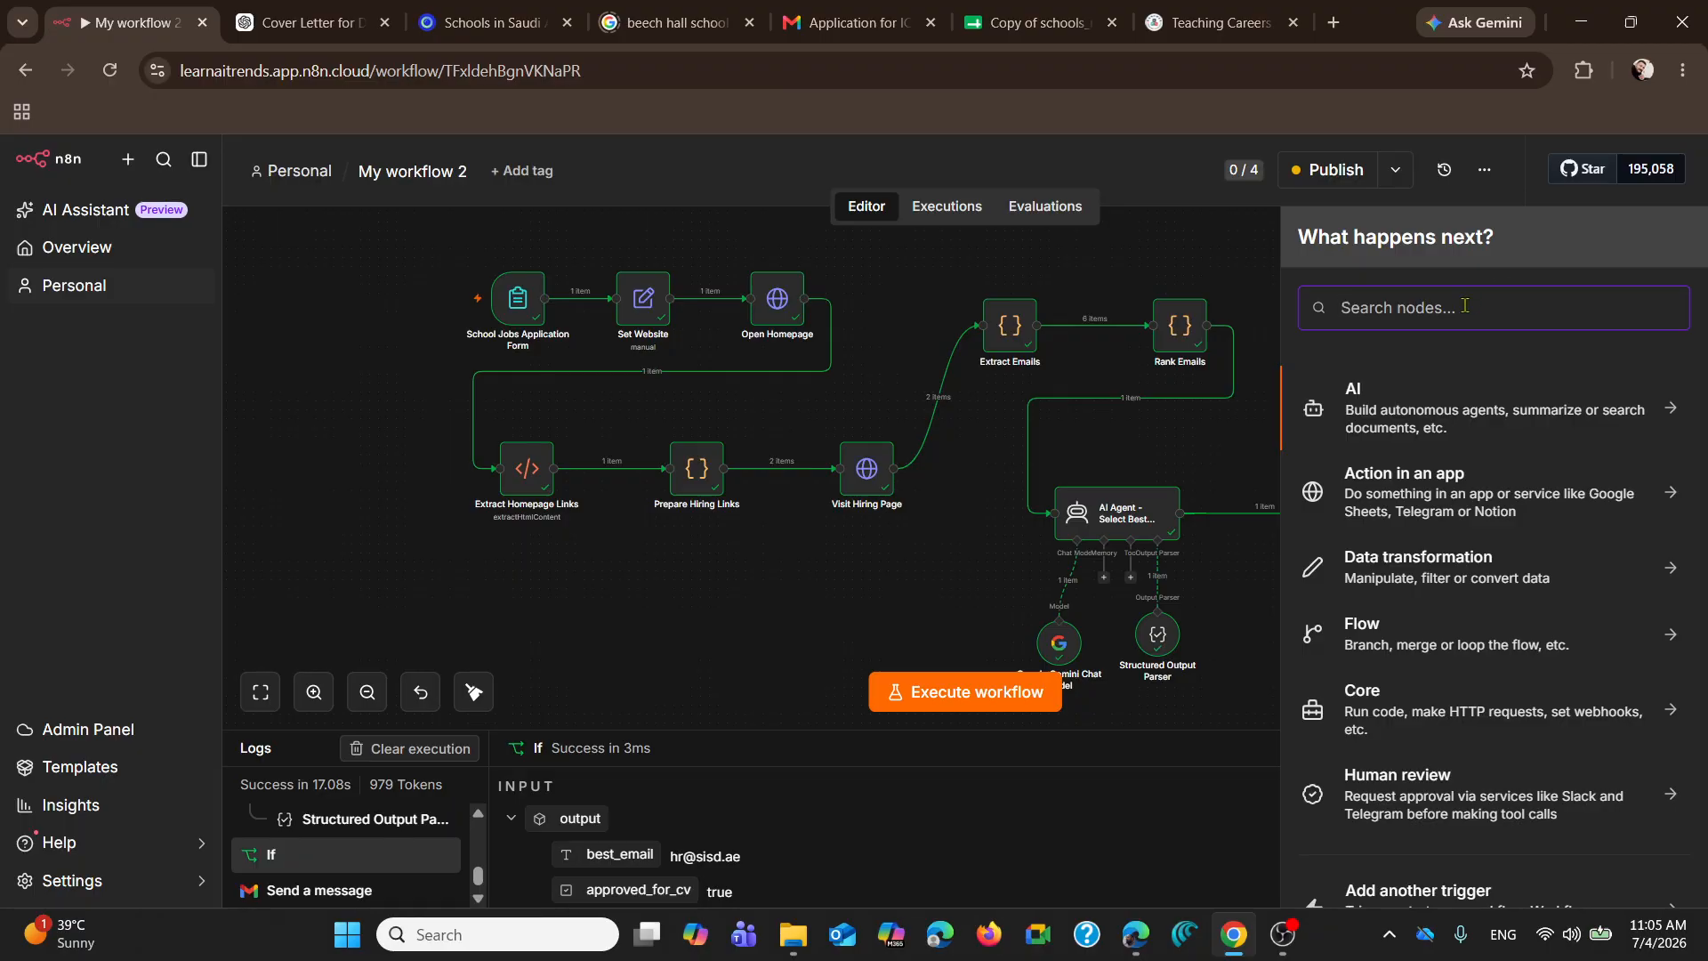
{"action": "type", "text": "gmail"}
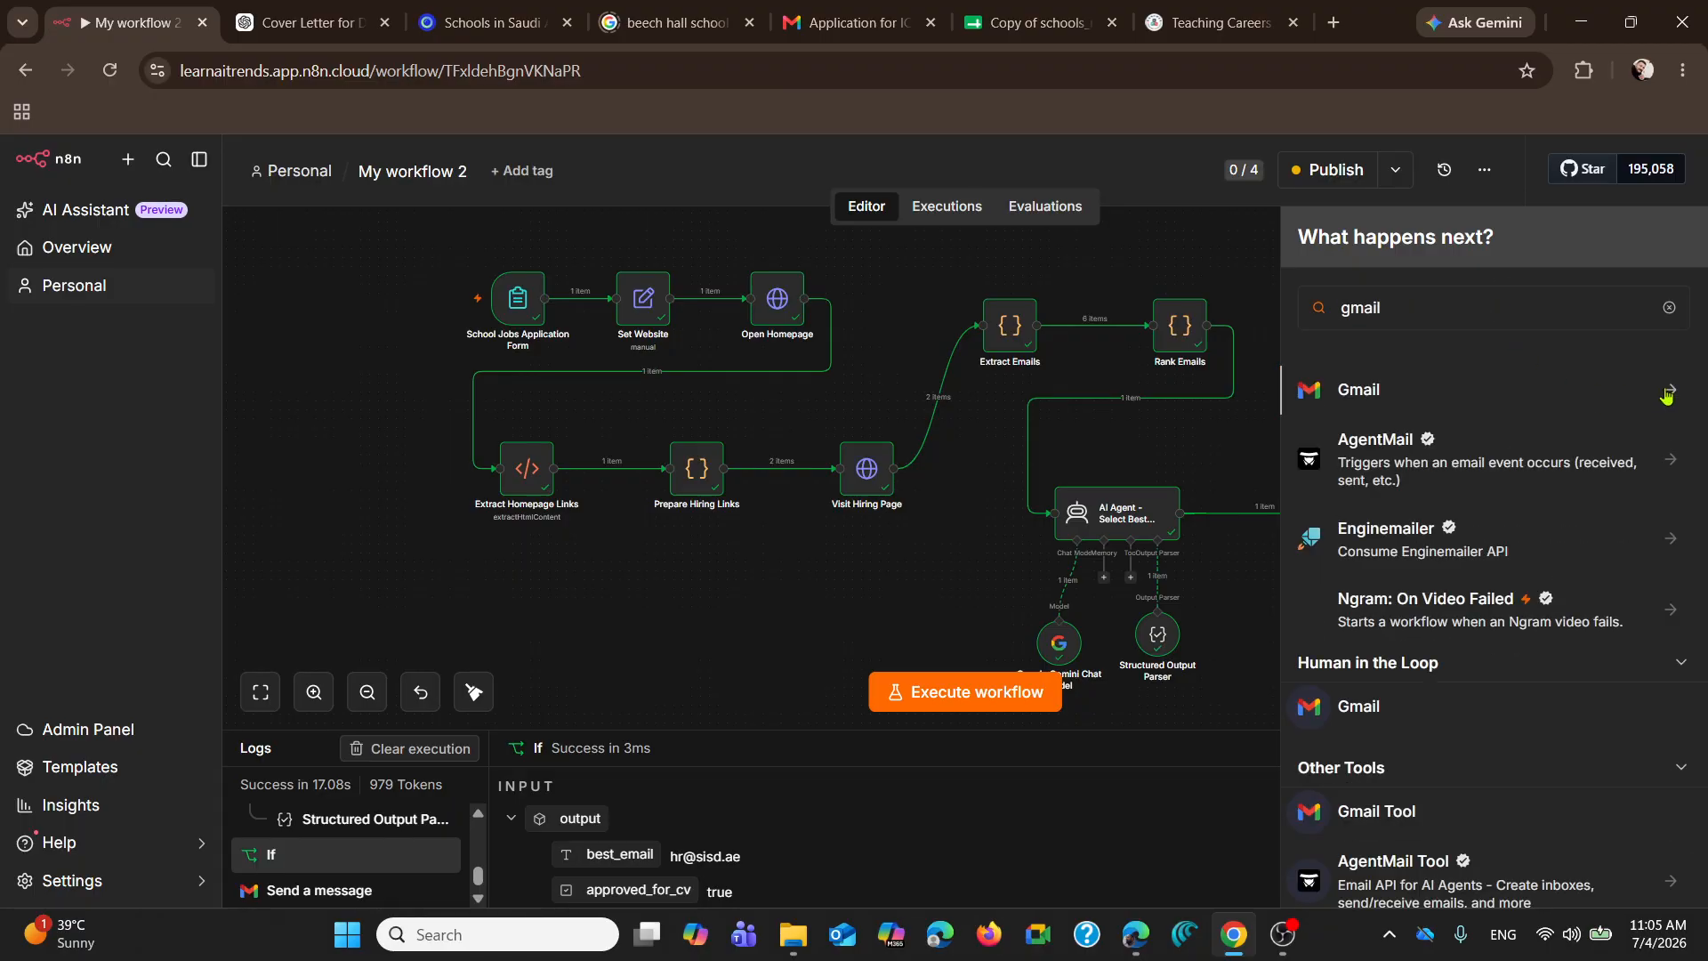
{"action": "left_click", "coordinate": [1667, 396]}
{"action": "type", "text": "d"}
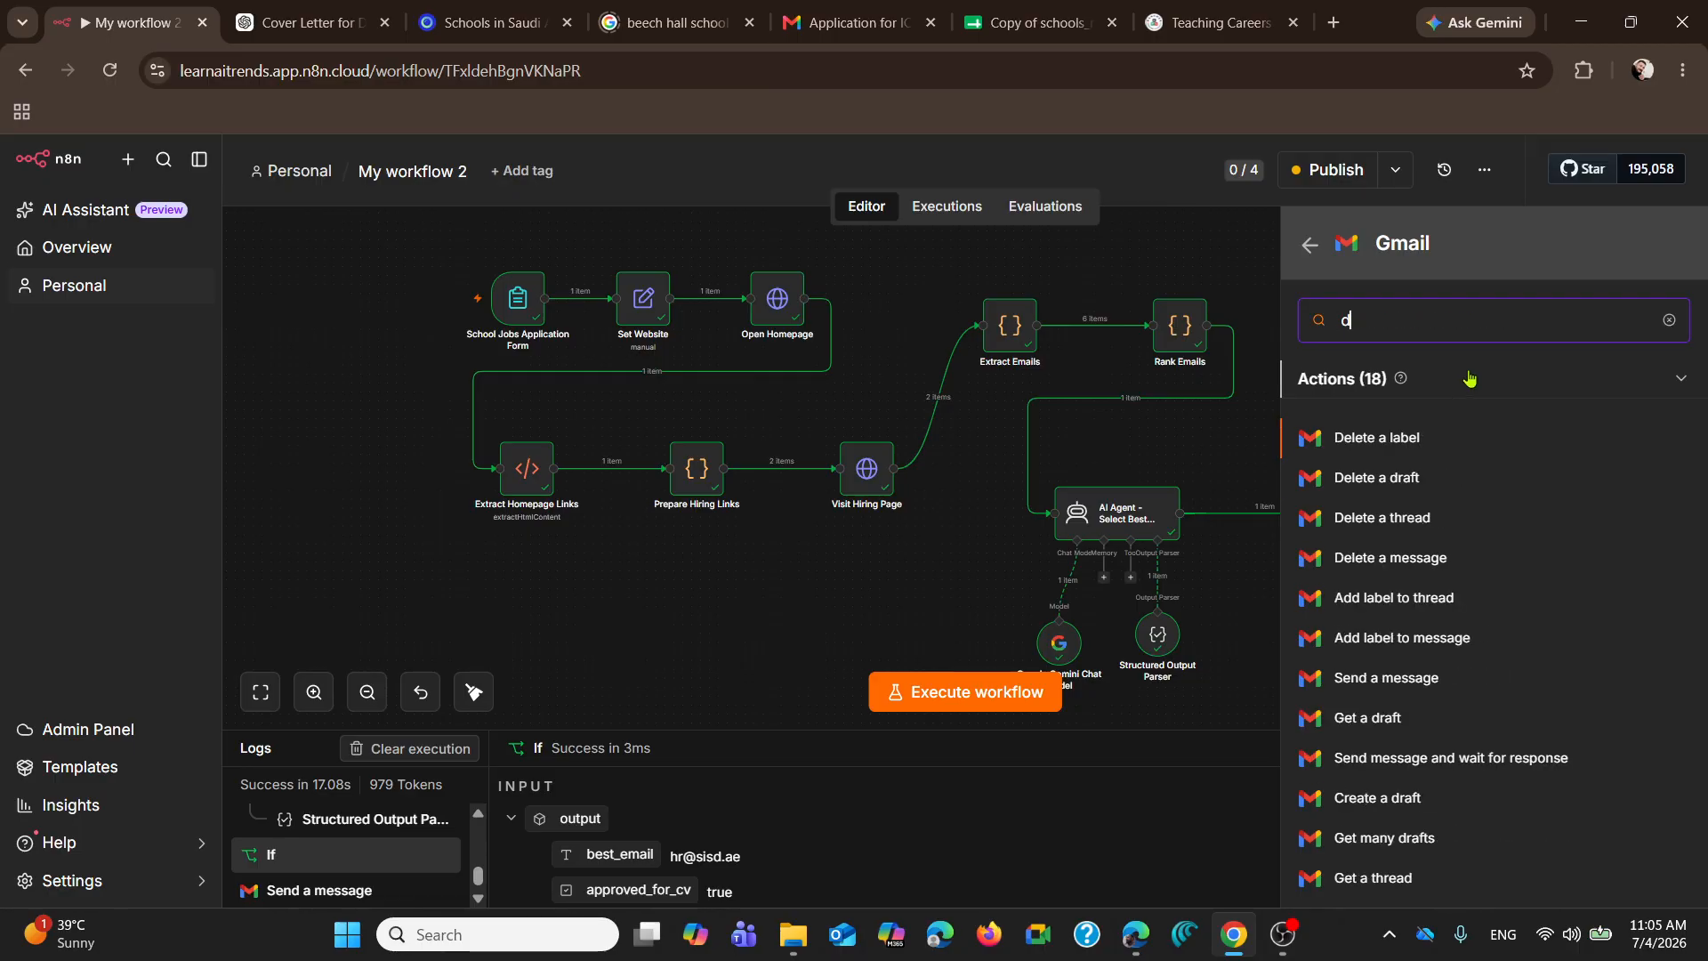
{"action": "type", "text": "ra"}
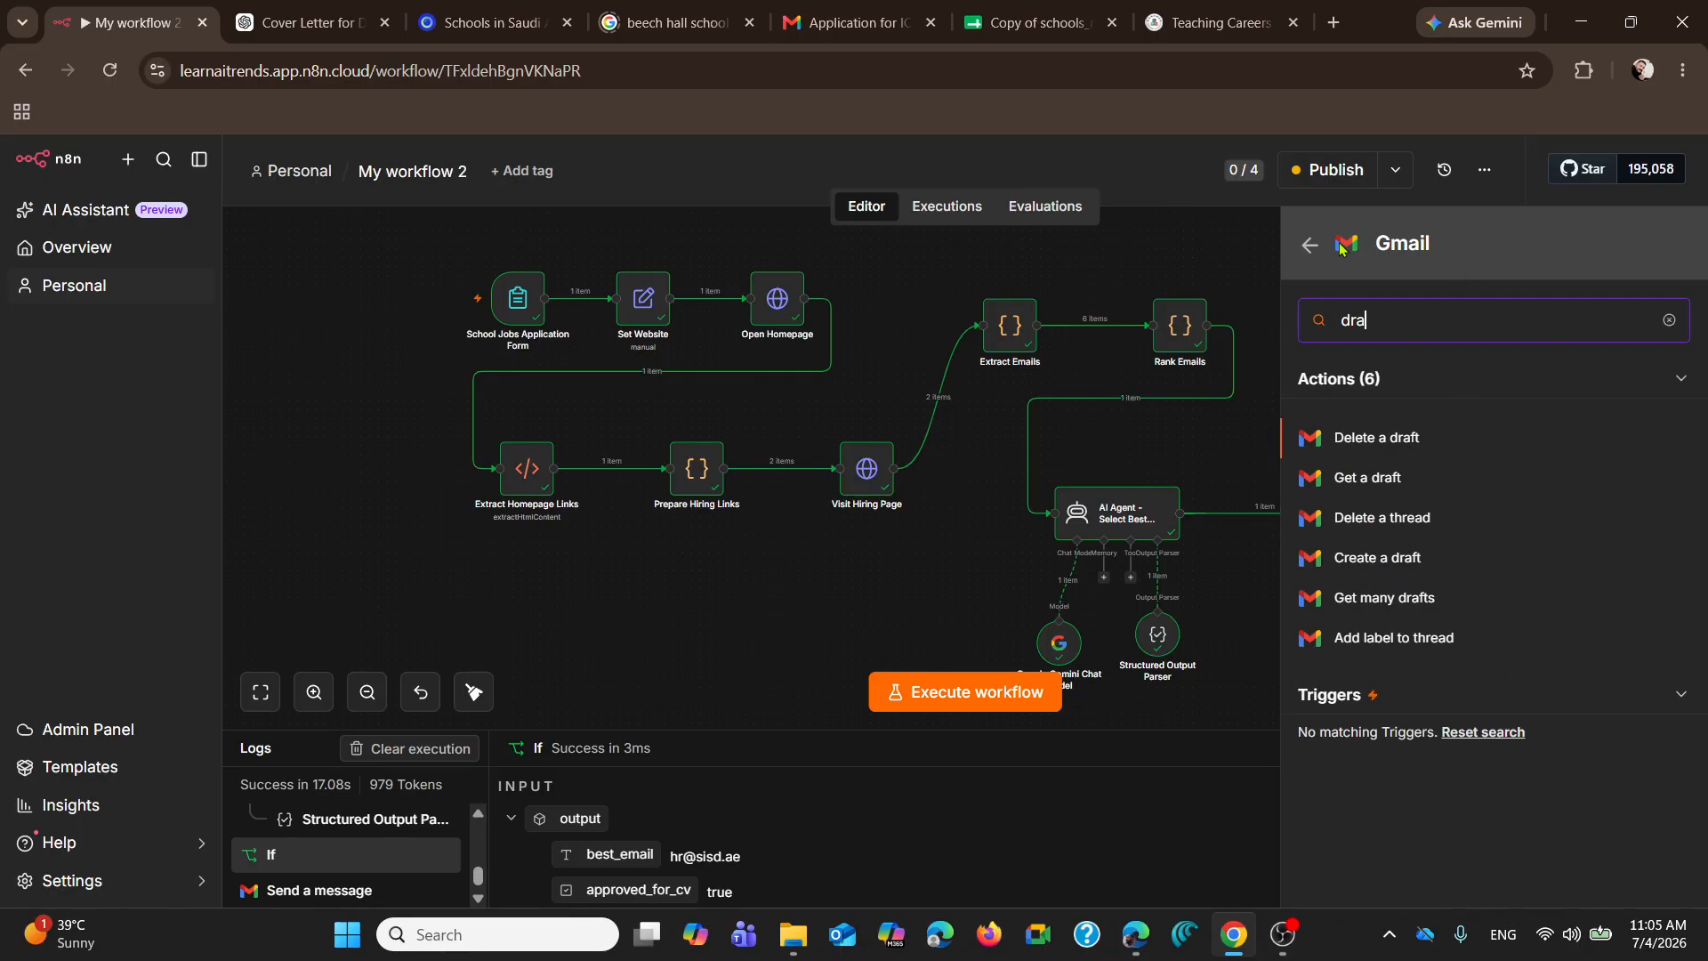
{"action": "left_click", "coordinate": [1309, 246]}
{"action": "left_click", "coordinate": [1234, 252]}
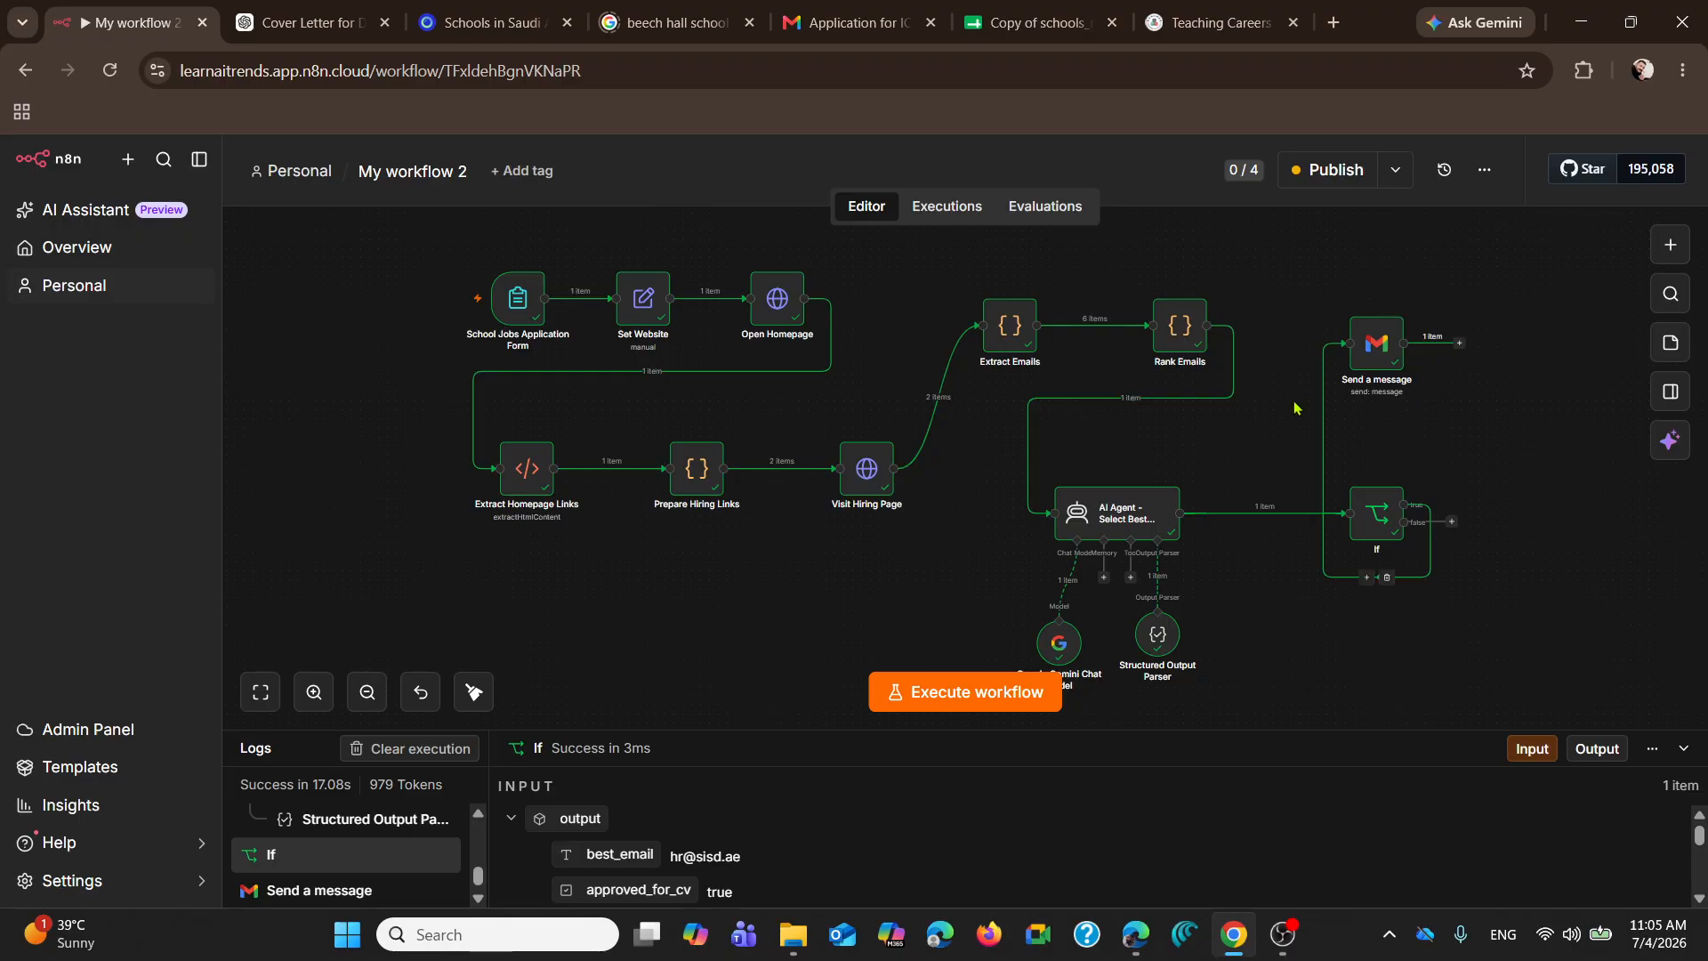
Step: Search for "shee" as a node to insert between Visit Hiring Page and Extract Emails, and reload the workflow page
{"action": "mouse_move", "coordinate": [1387, 474]}
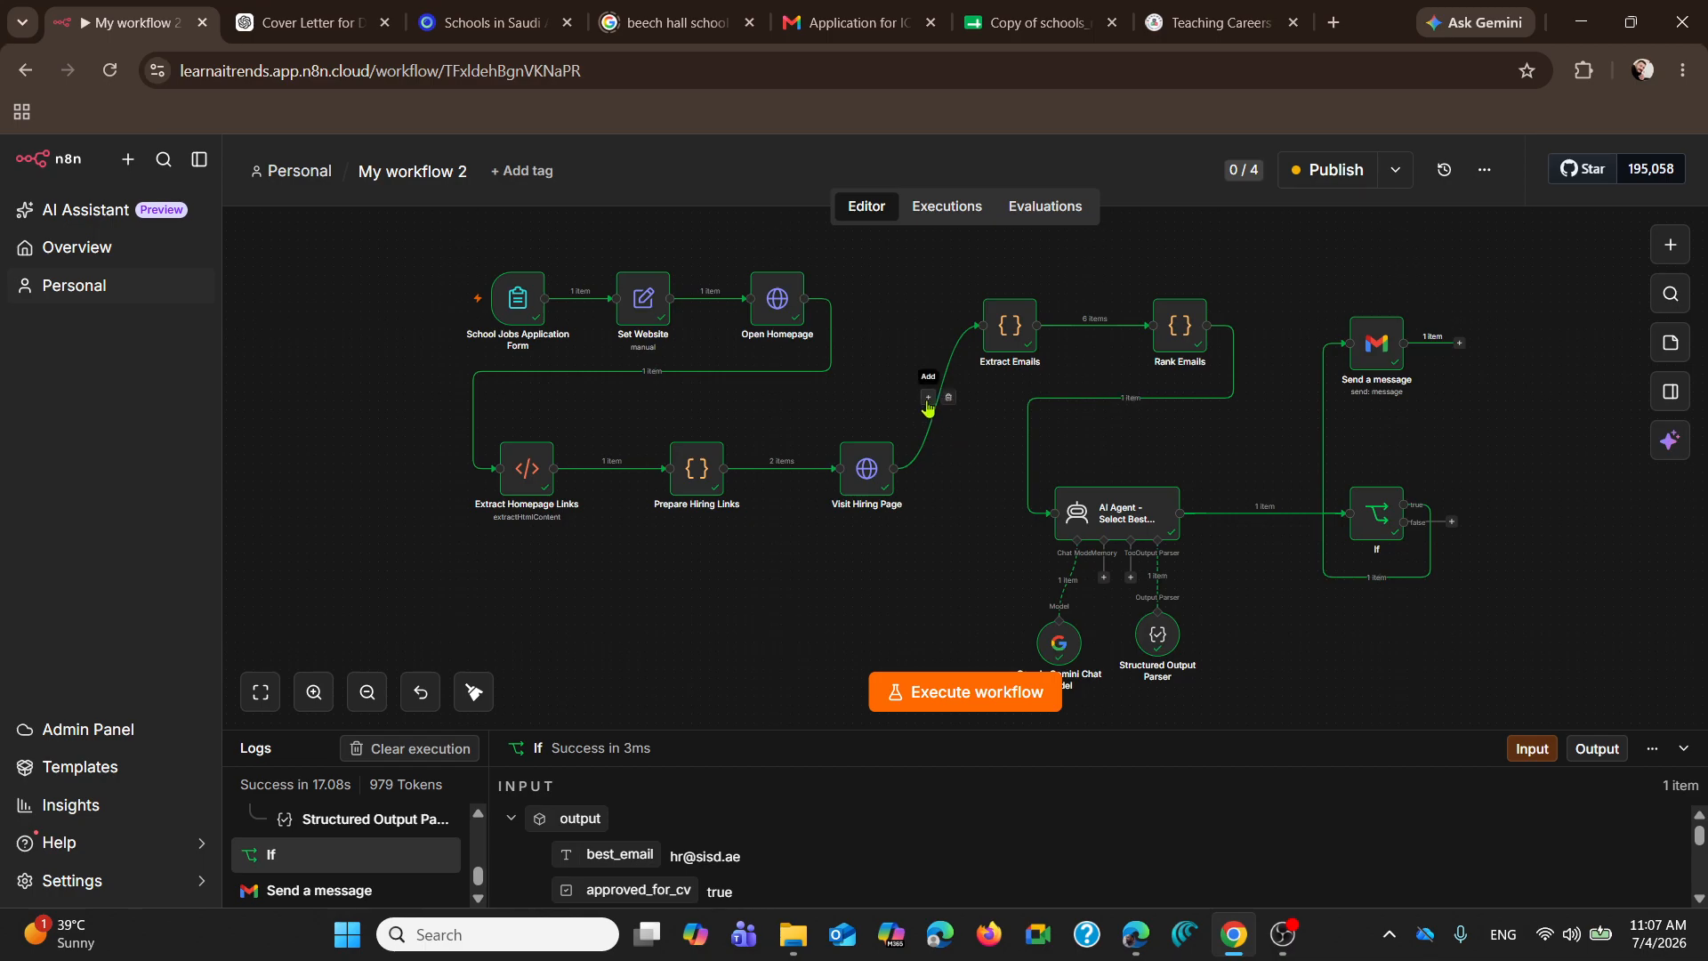
{"action": "left_click", "coordinate": [927, 399]}
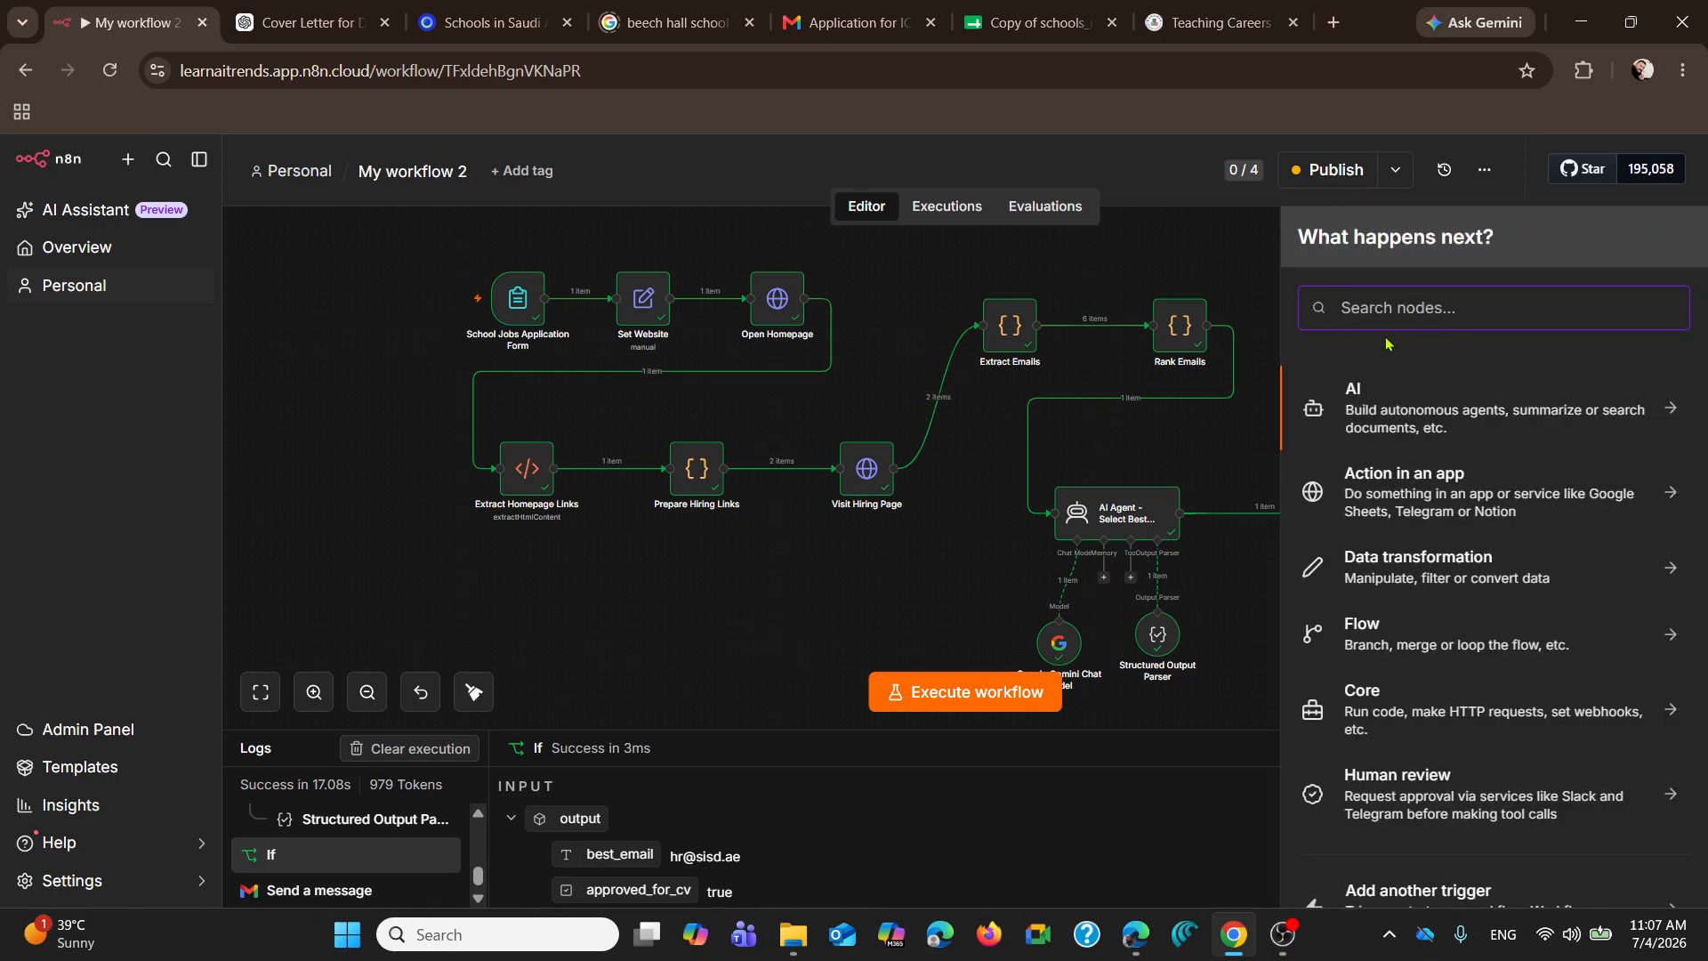
{"action": "type", "text": "shee"}
{"action": "key", "text": "F5"}
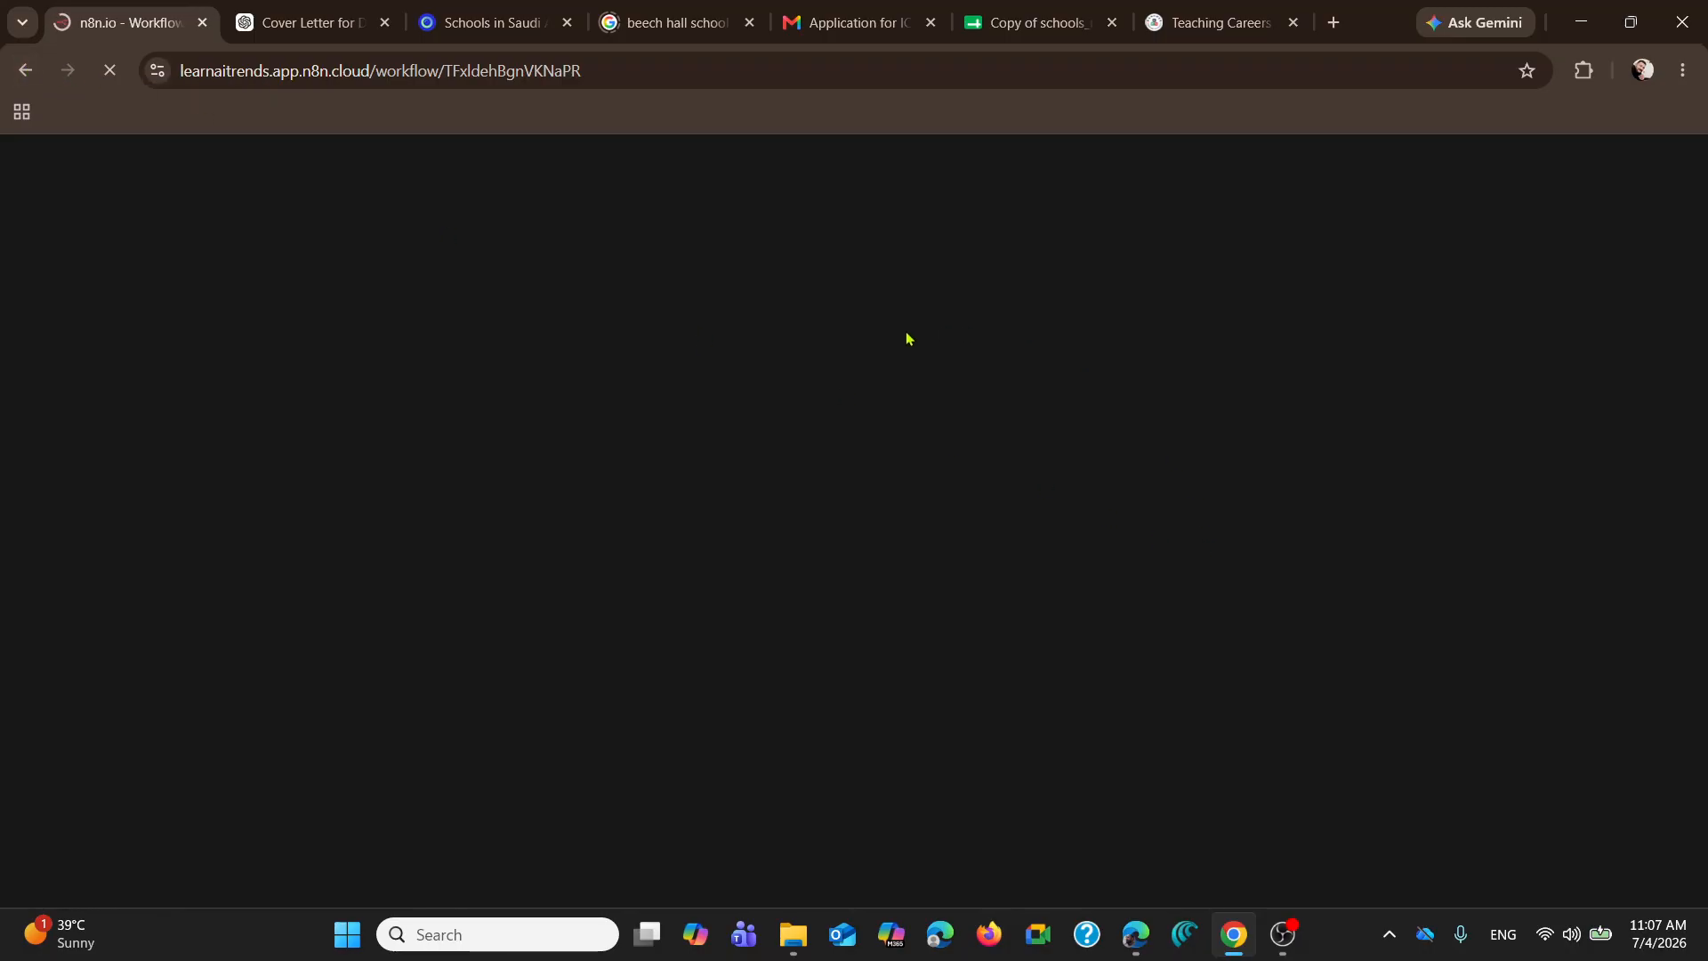
Step: Reopen My workflow 2, search for "sheet" as a node between Visit Hiring Page and Extract Emails, and view the Google Sheets actions without adding one
{"action": "left_click", "coordinate": [24, 70]}
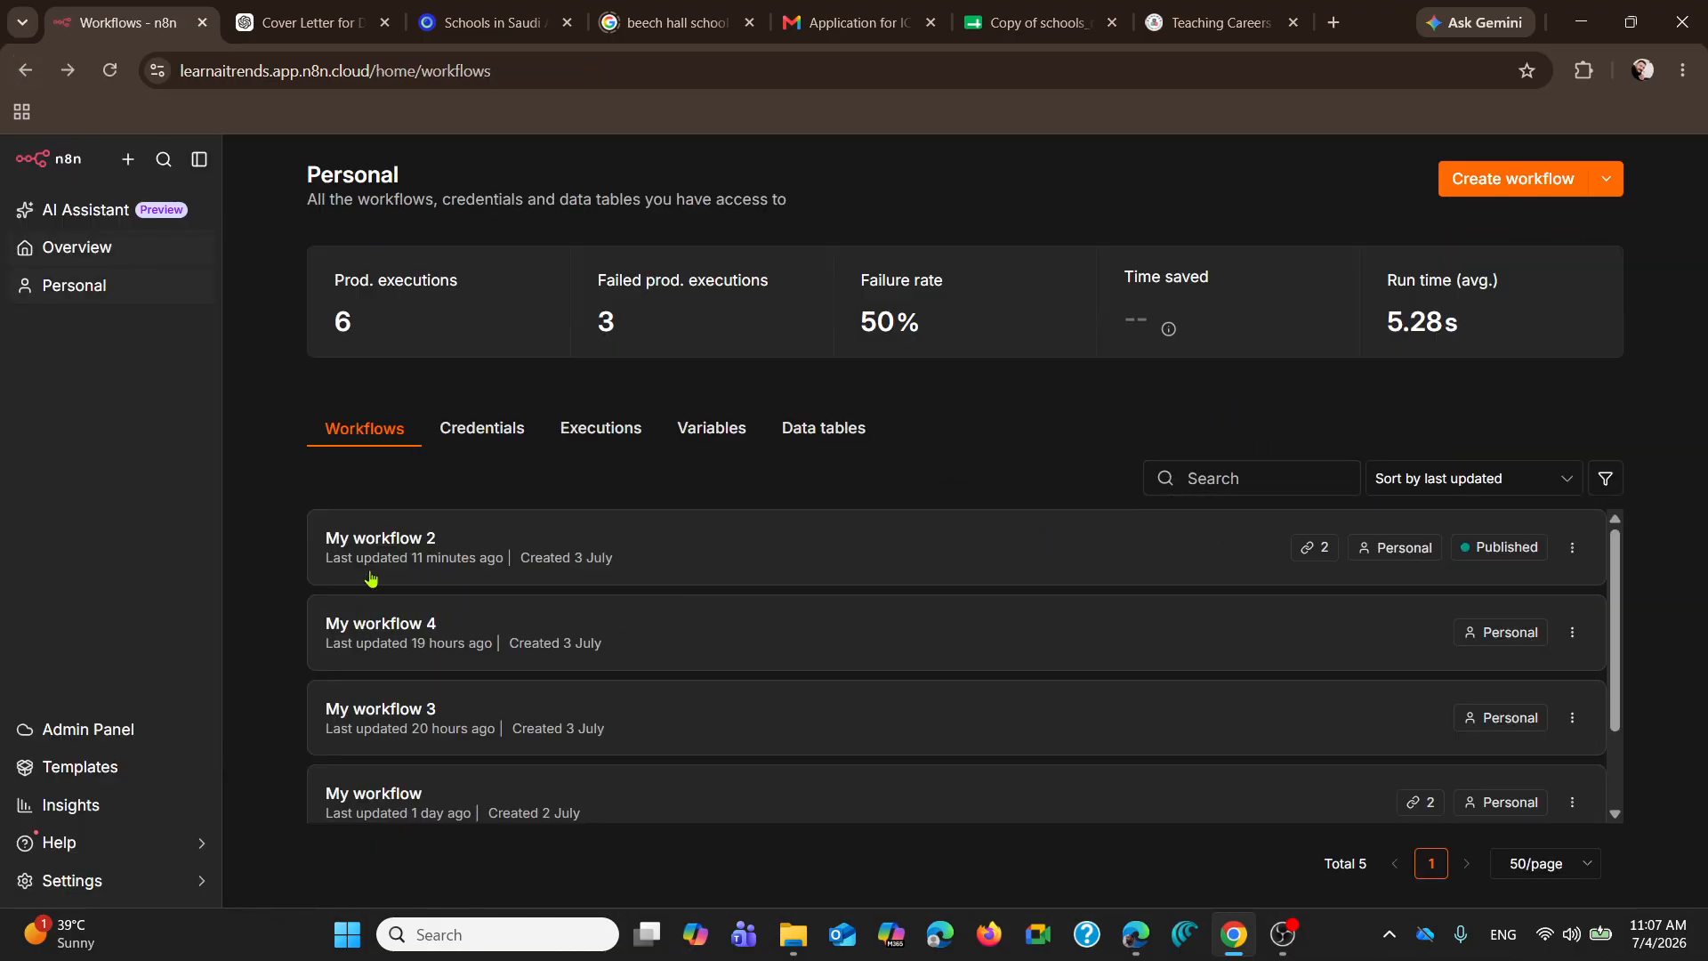
{"action": "left_click", "coordinate": [377, 538]}
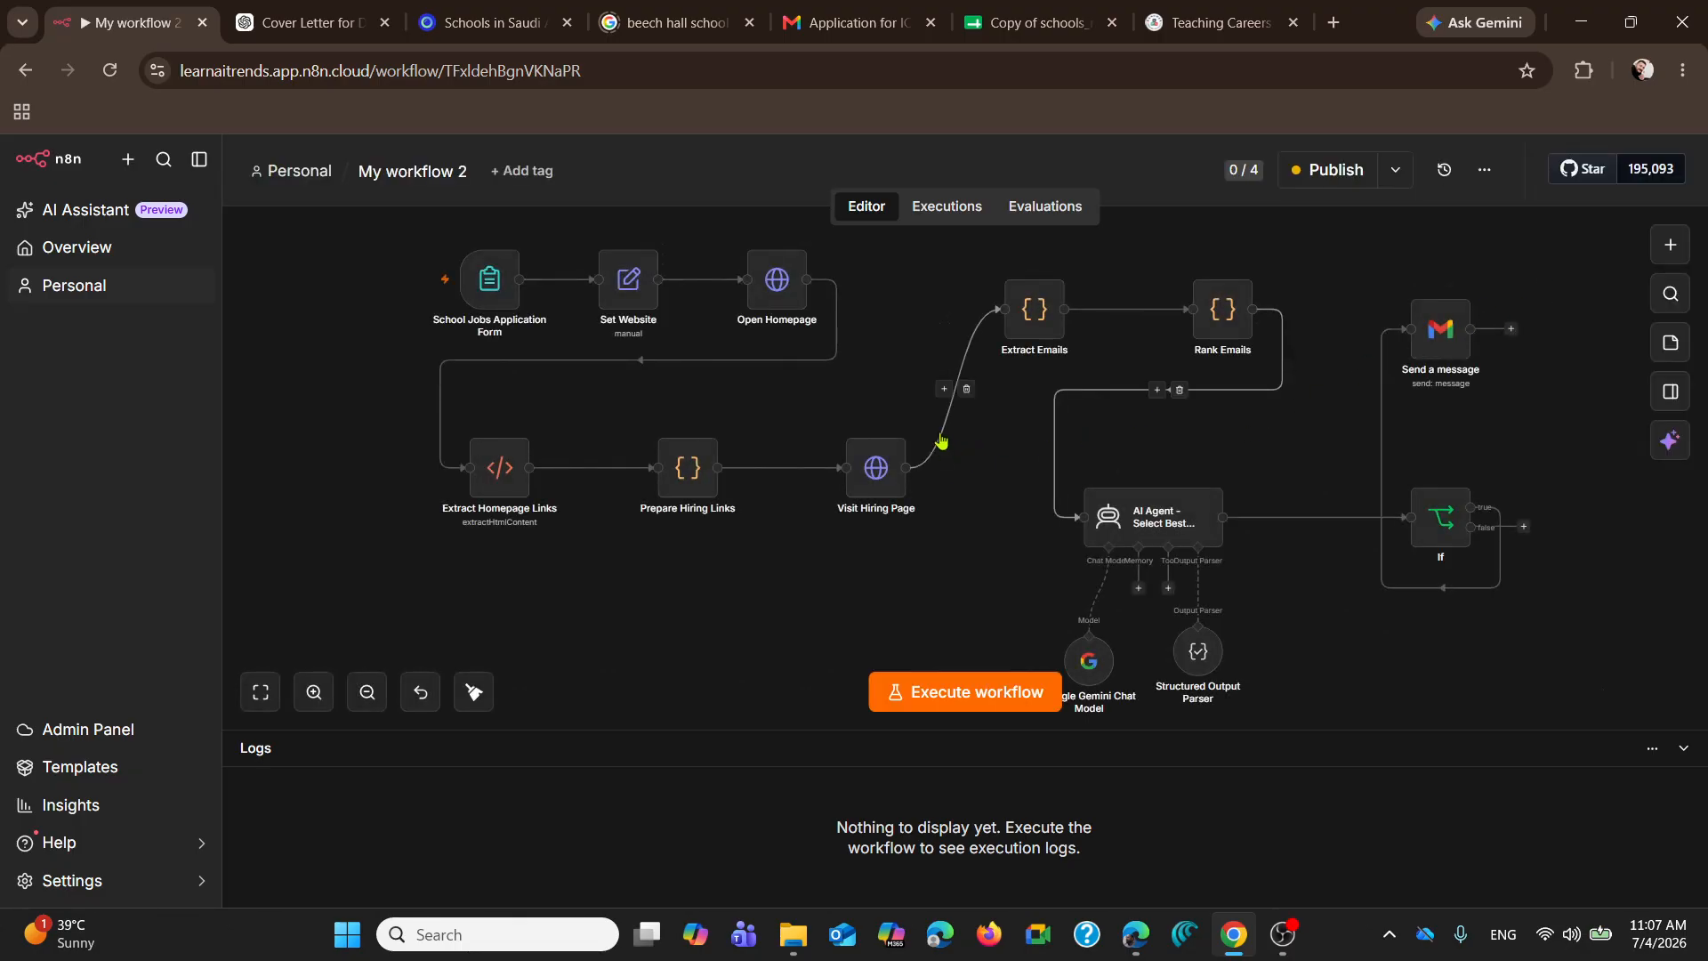
{"action": "left_click", "coordinate": [942, 391]}
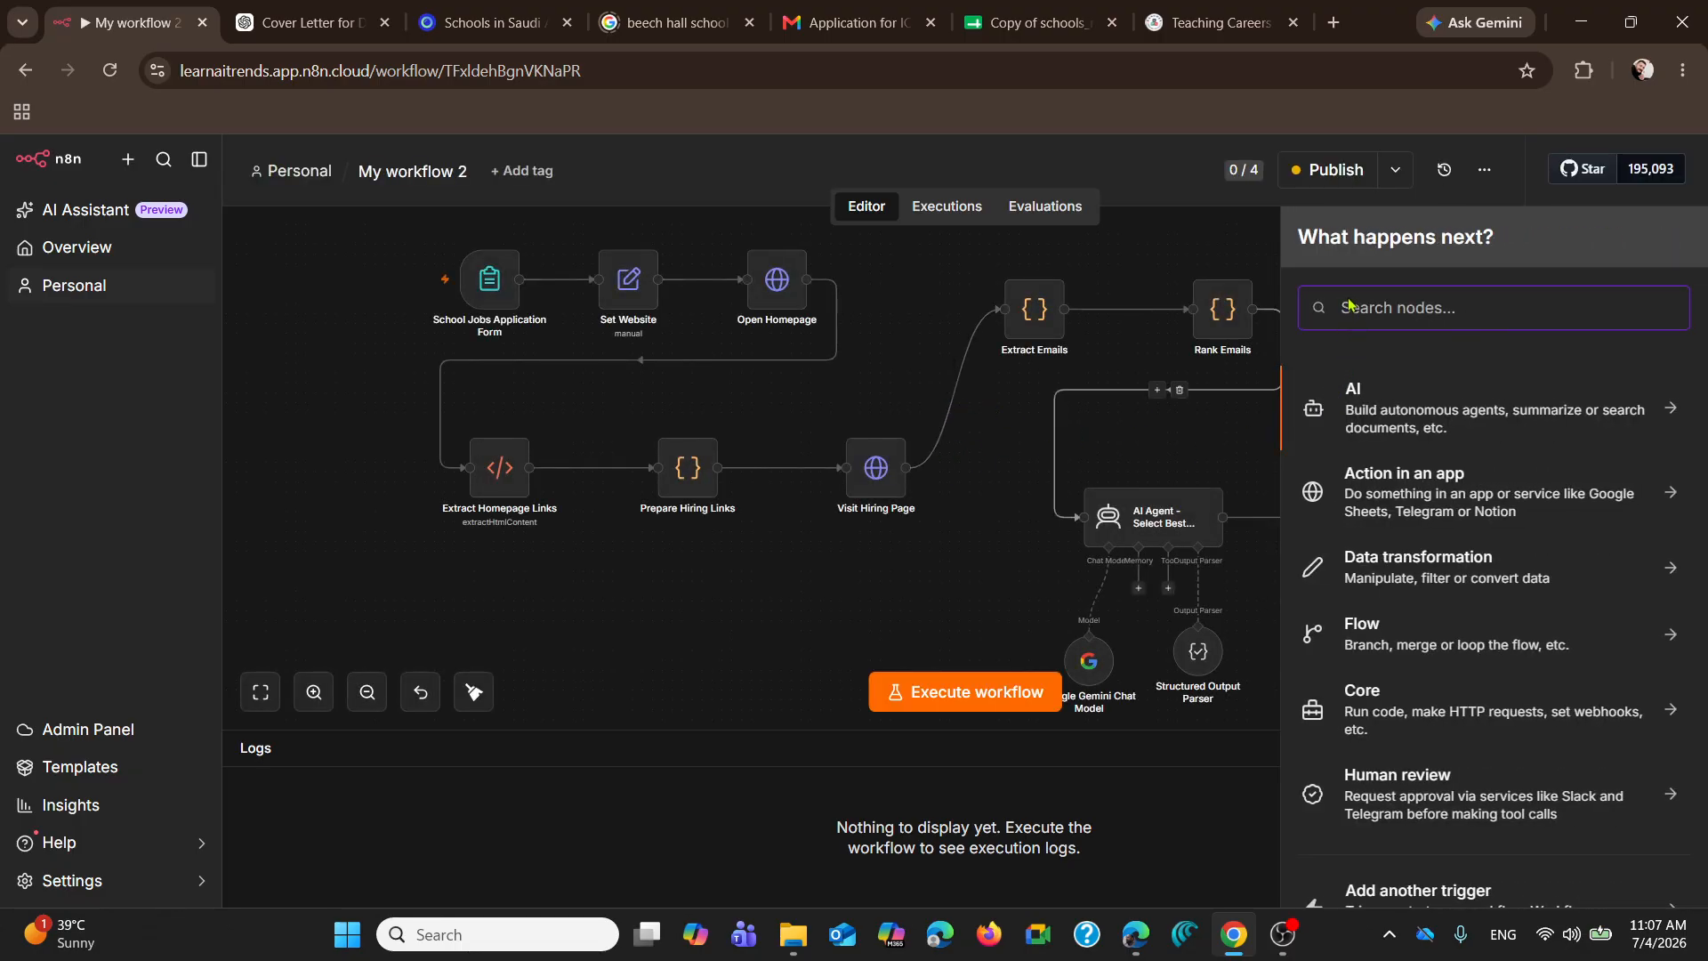
{"action": "type", "text": "sheet"}
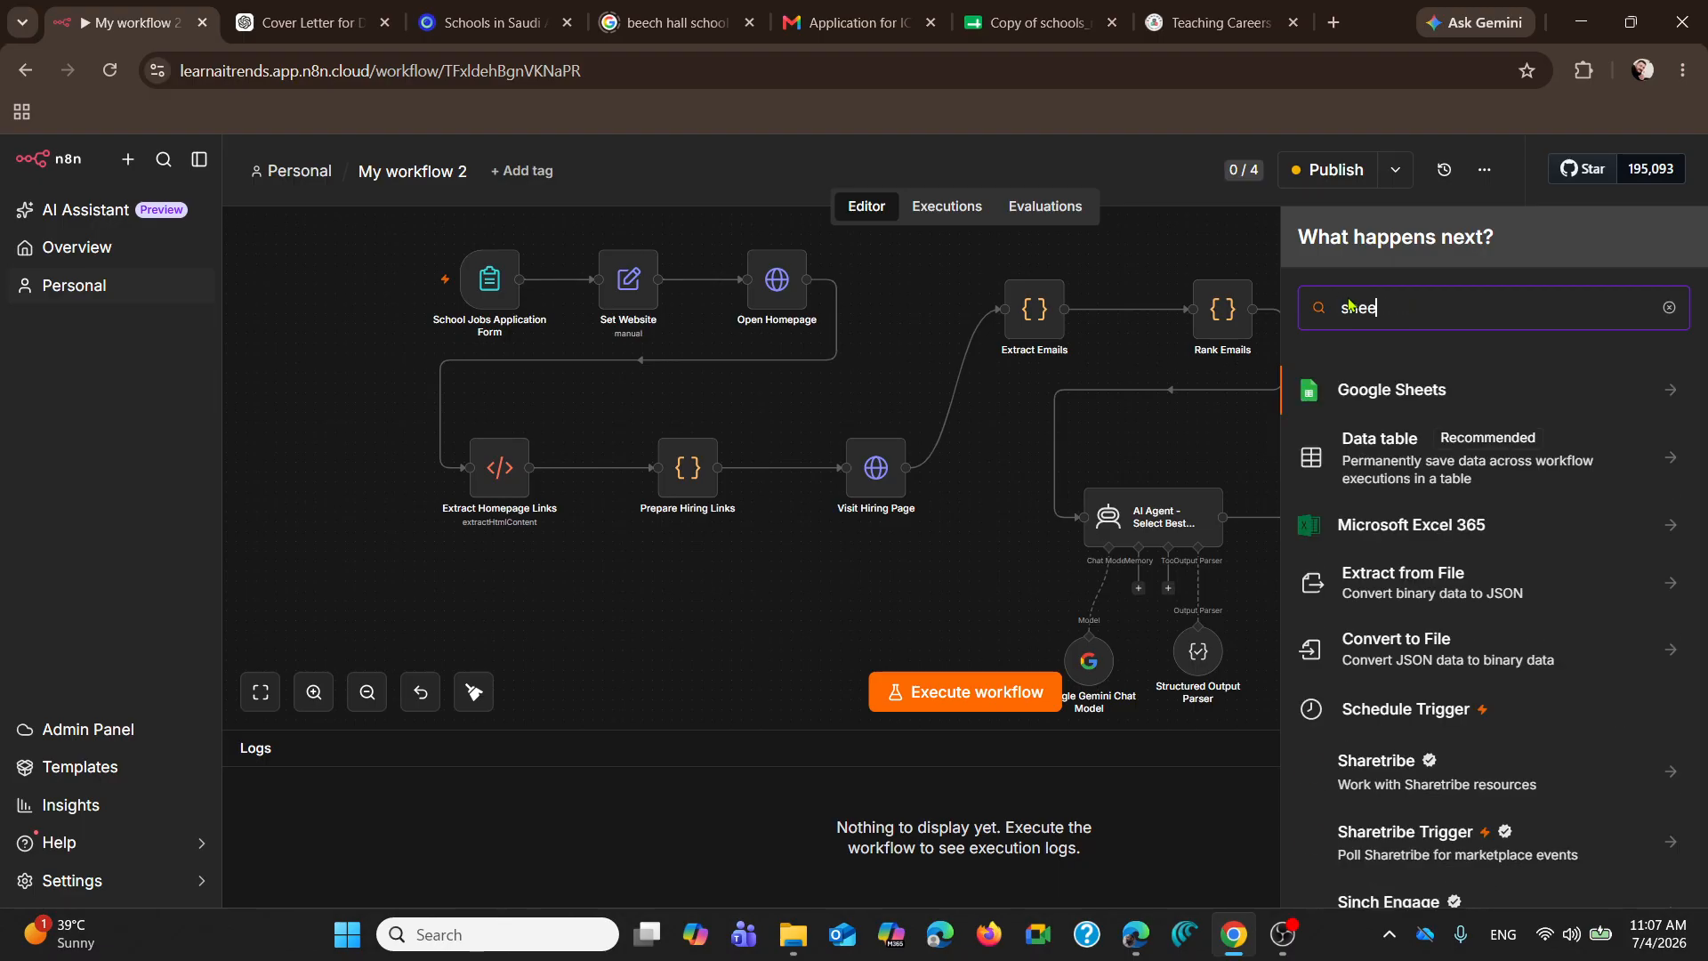
{"action": "left_click", "coordinate": [1657, 395]}
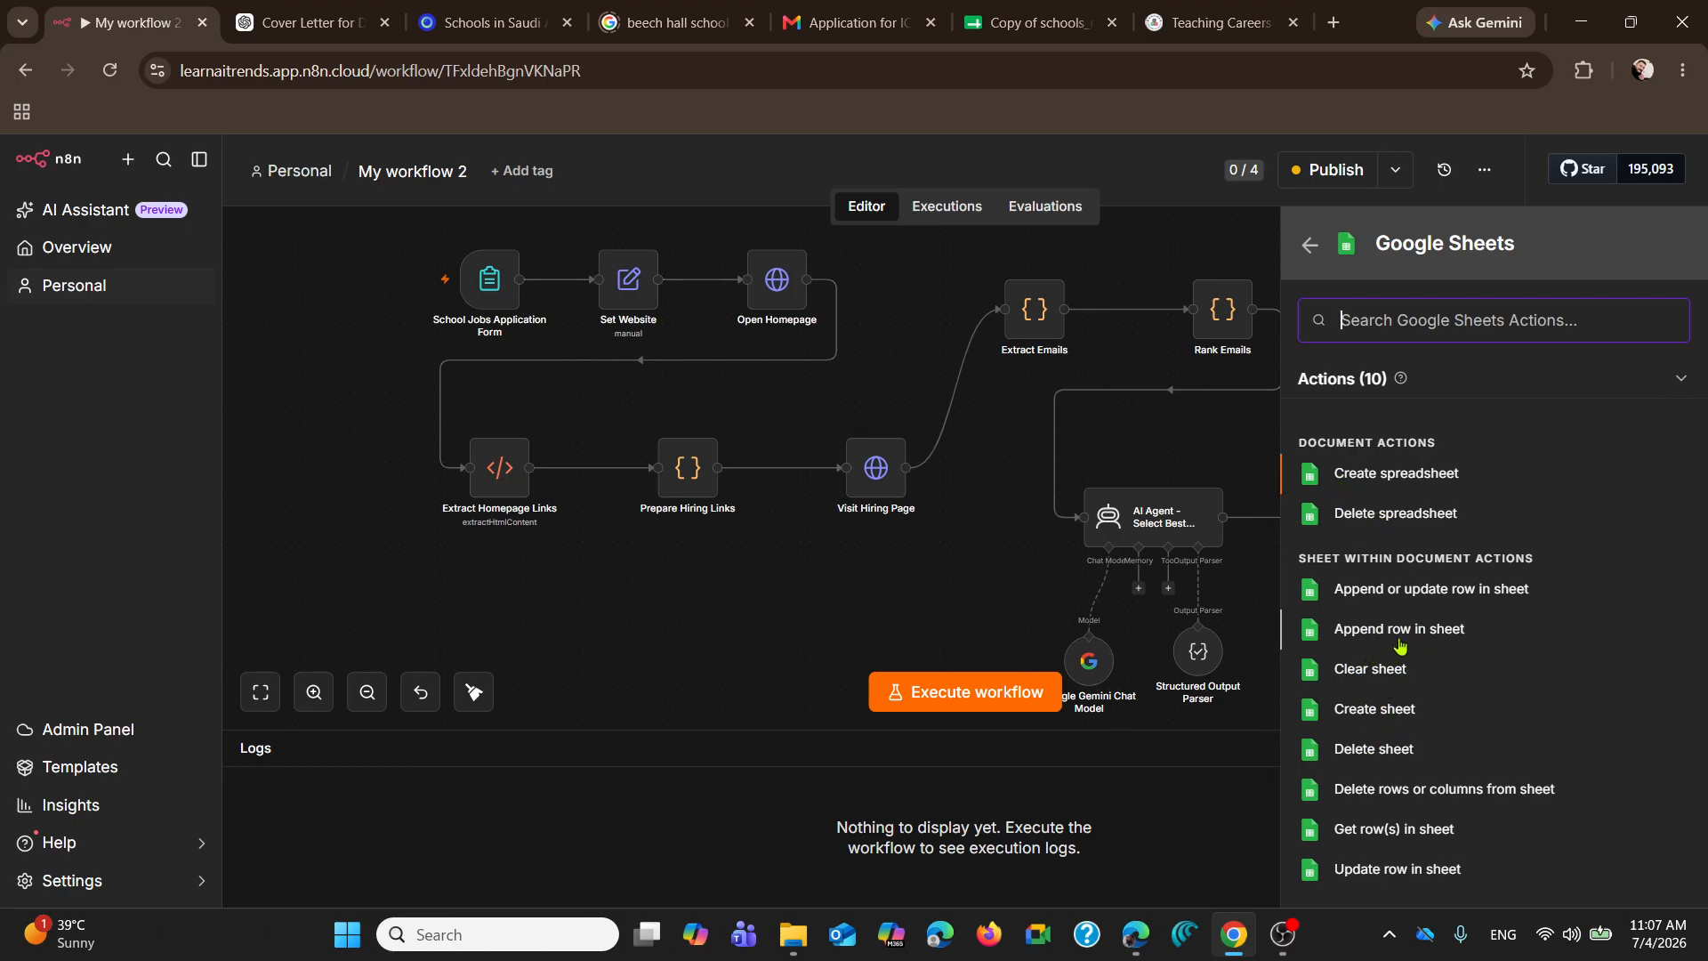
{"action": "left_click", "coordinate": [1225, 242]}
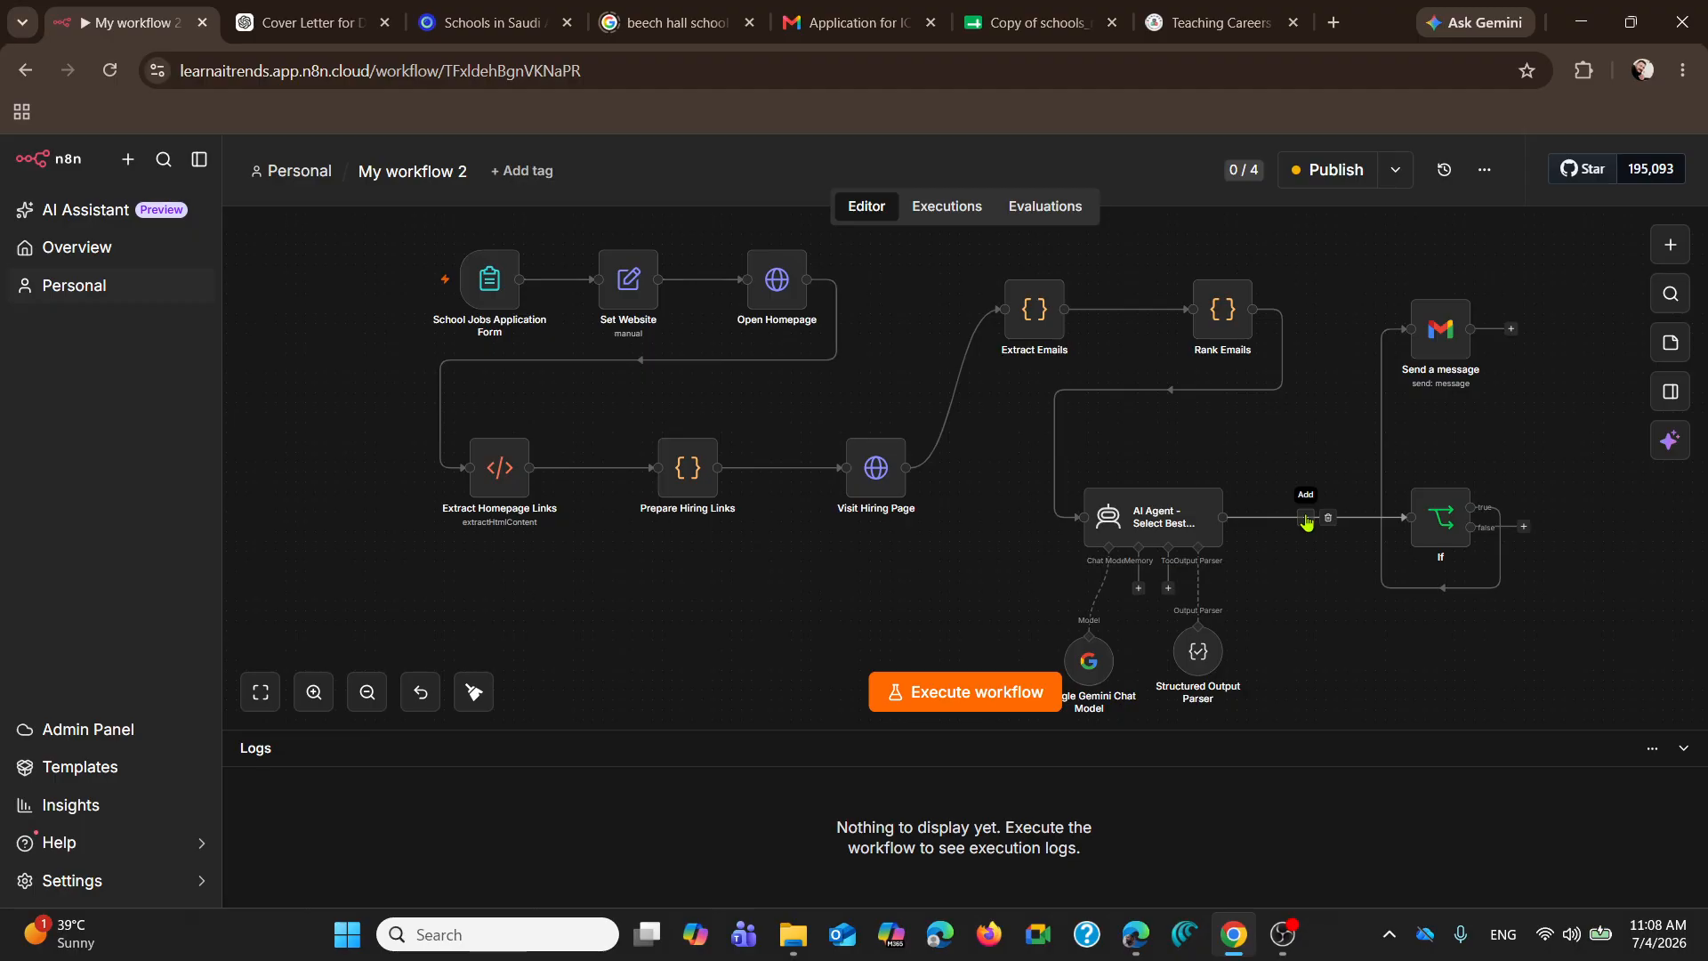
{"action": "left_click", "coordinate": [926, 693]}
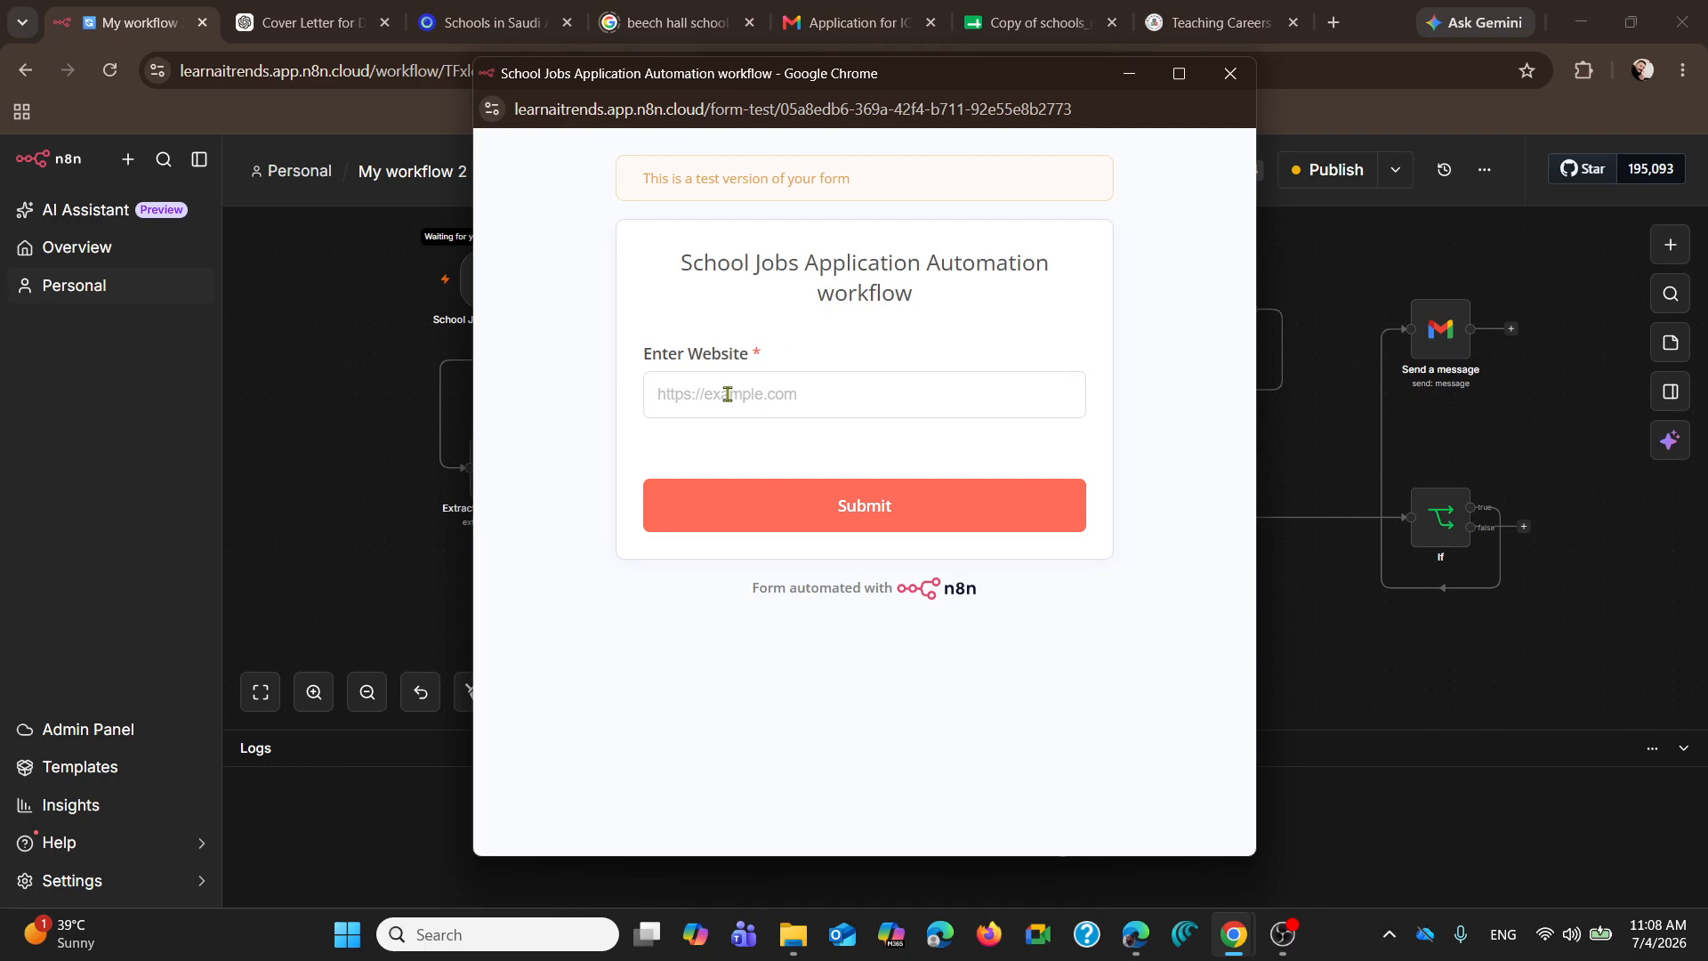
{"action": "left_click", "coordinate": [728, 394]}
{"action": "type", "text": "http://www.sisd.ae"}
{"action": "key", "text": "Return"}
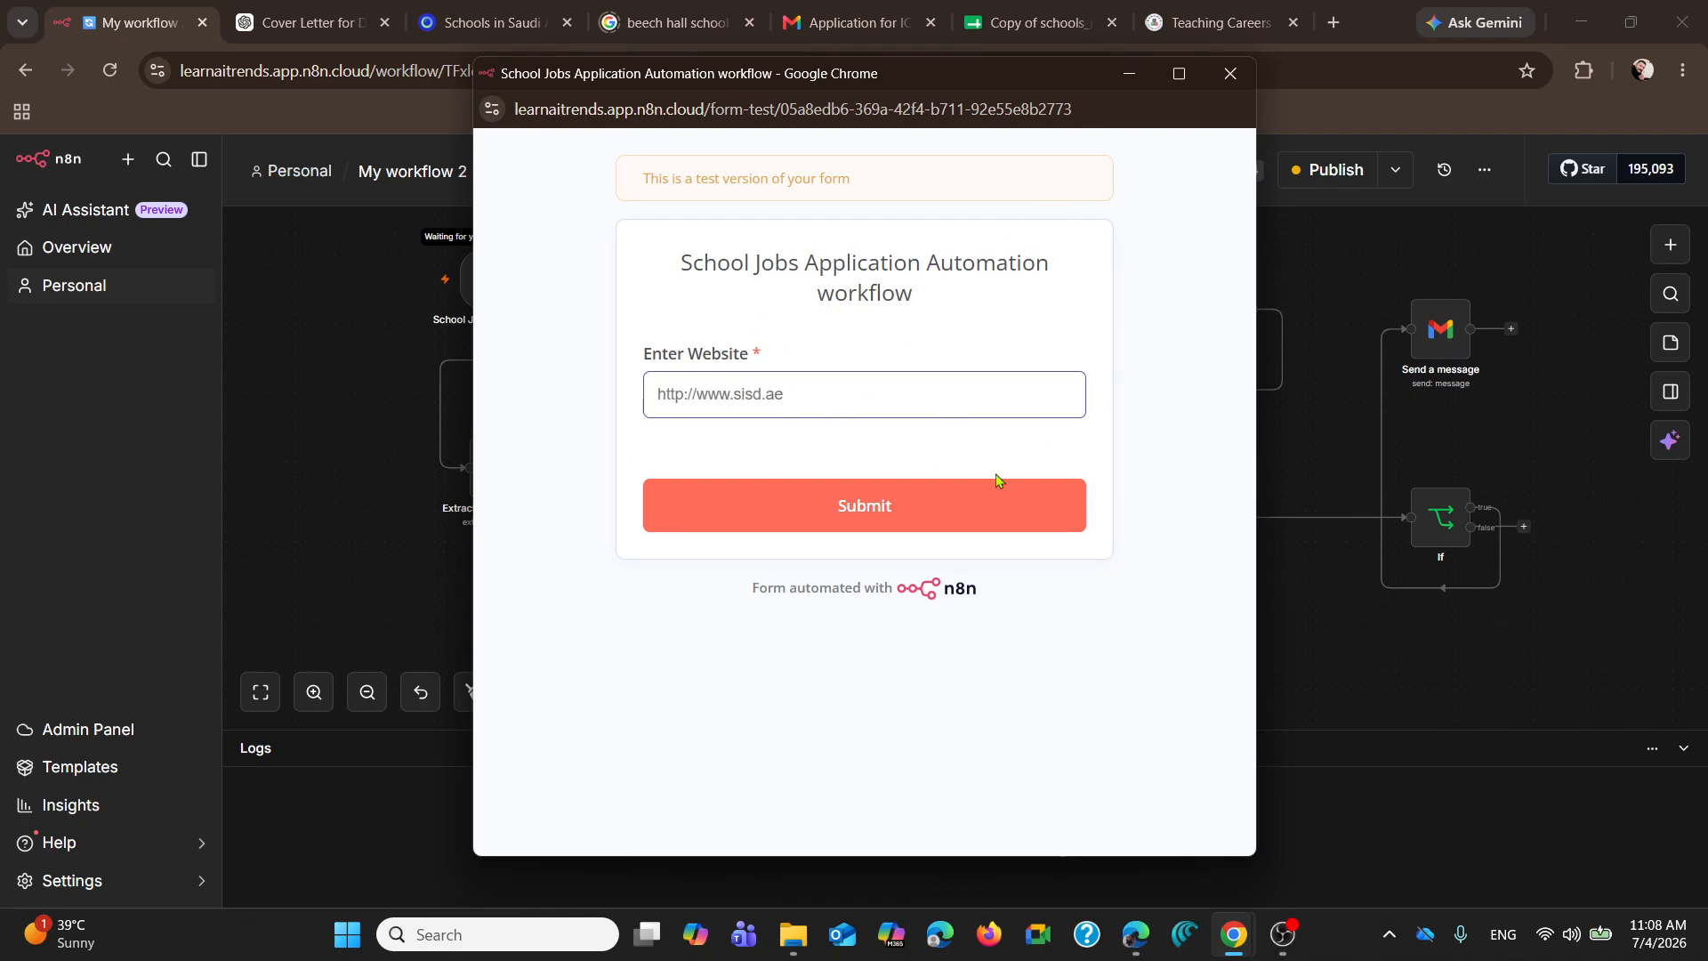
{"action": "left_click", "coordinate": [833, 519]}
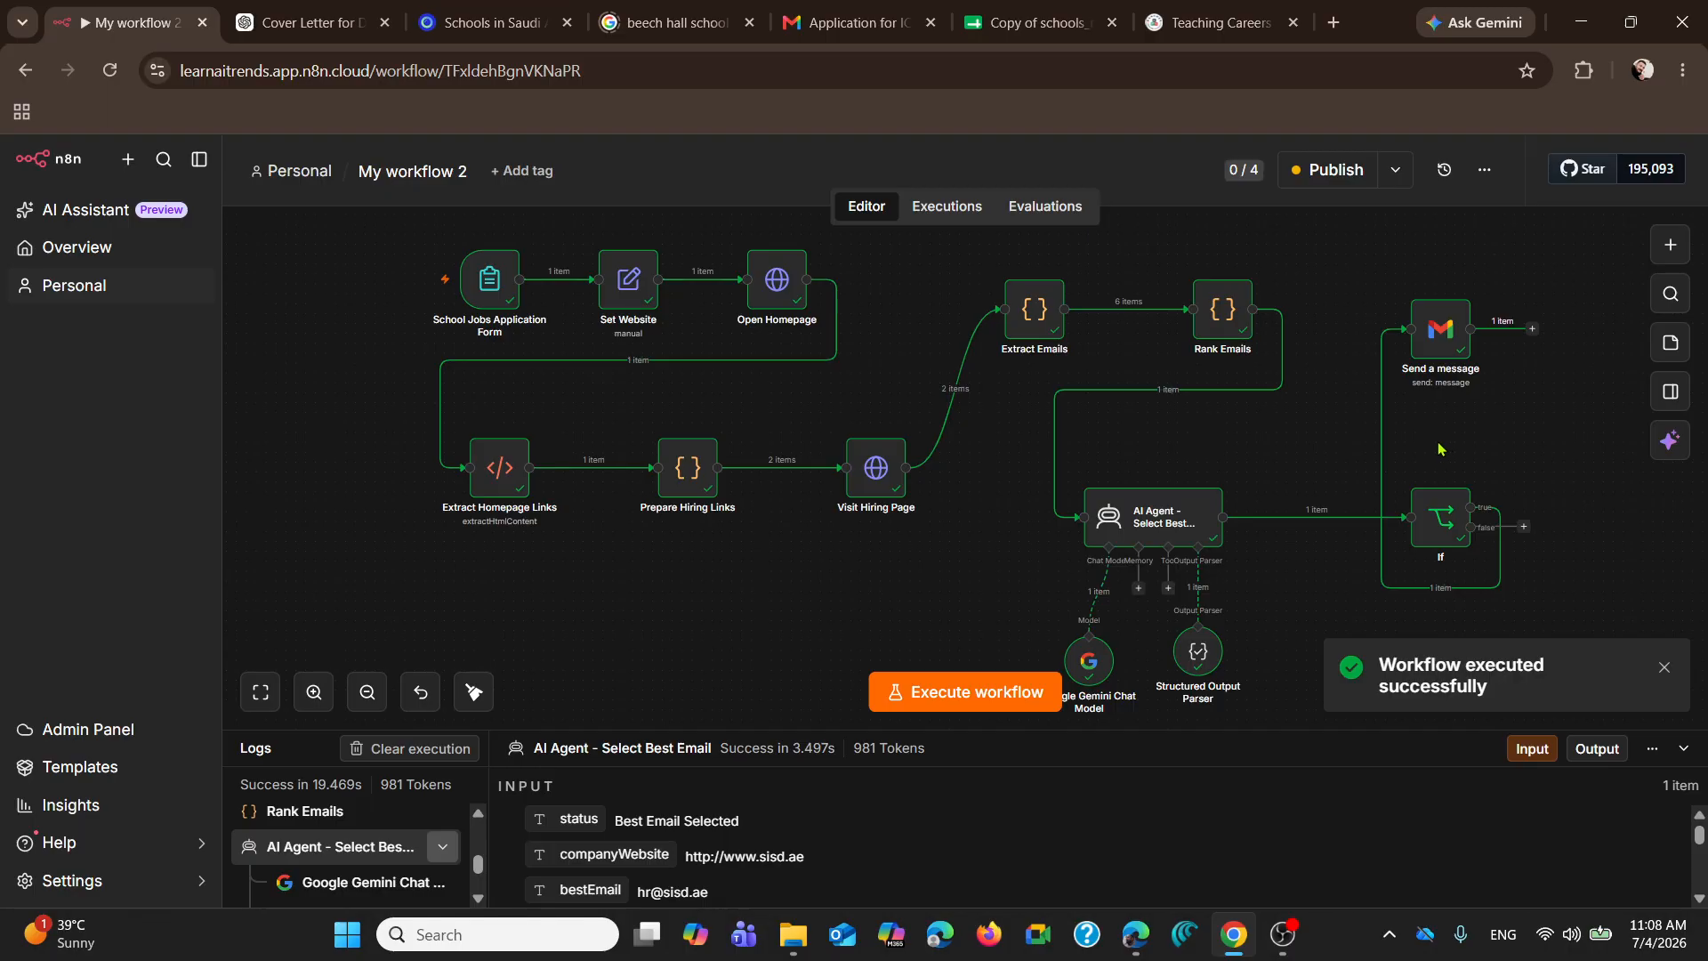
Step: Switch to Gmail, check the sent mail, read the newest ICT / CS Teacher application in the inbox, and return to the n8n workflow
{"action": "left_click", "coordinate": [816, 33]}
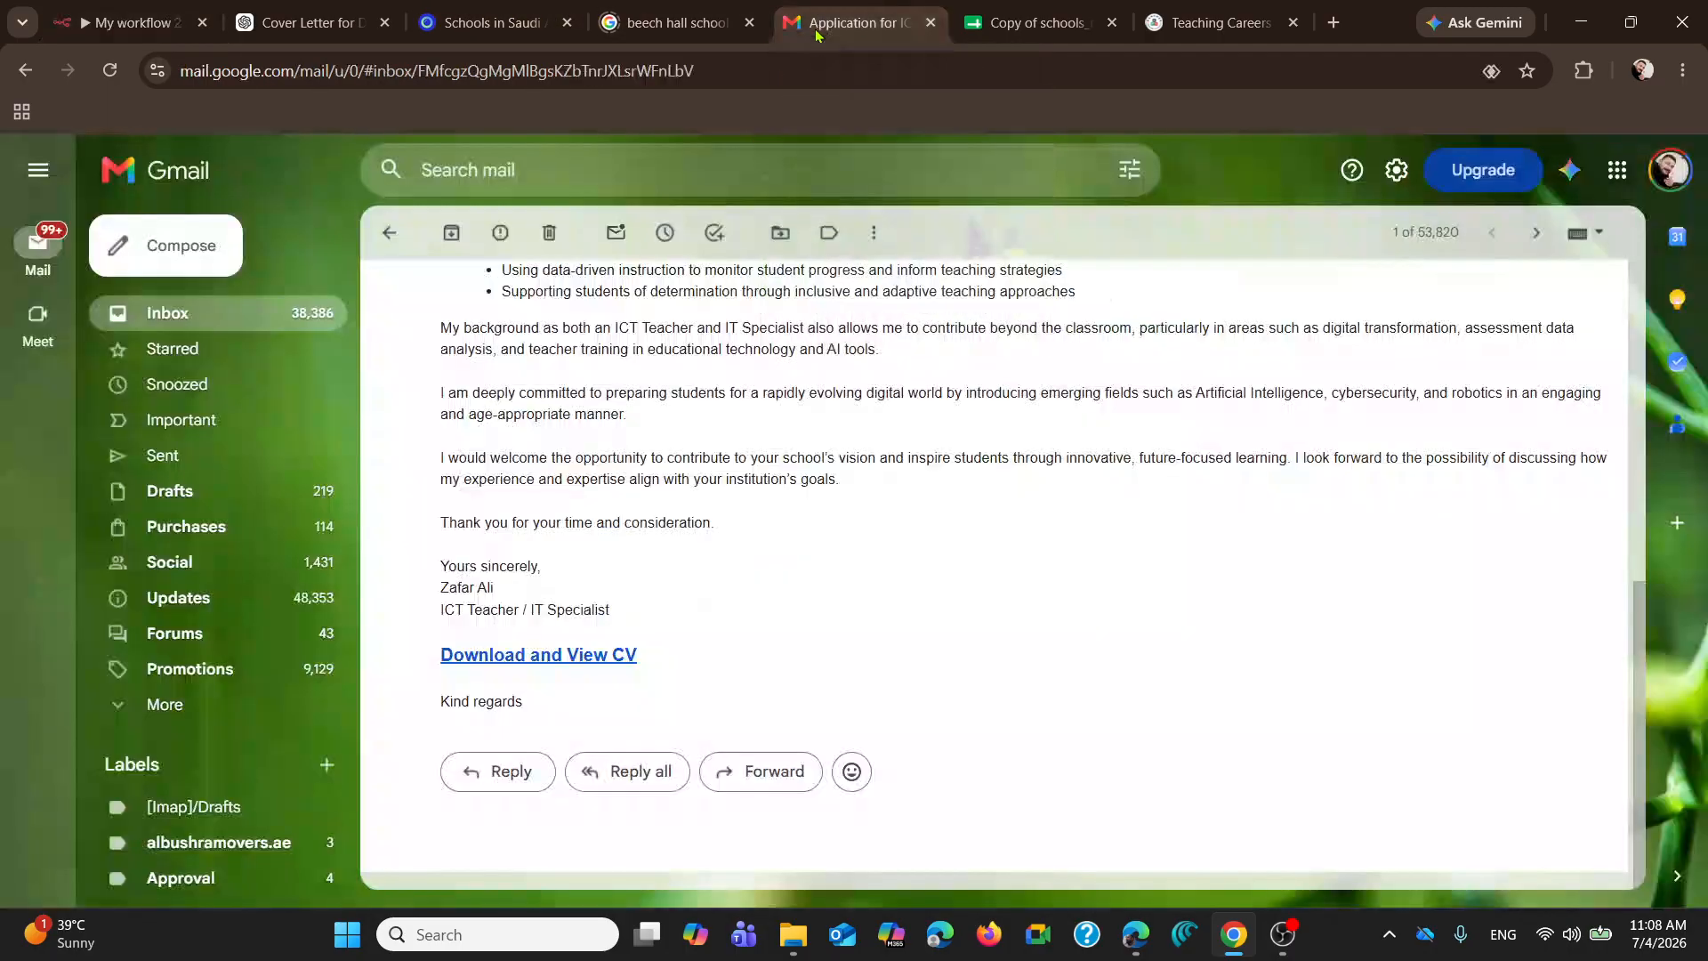
{"action": "left_click", "coordinate": [188, 459]}
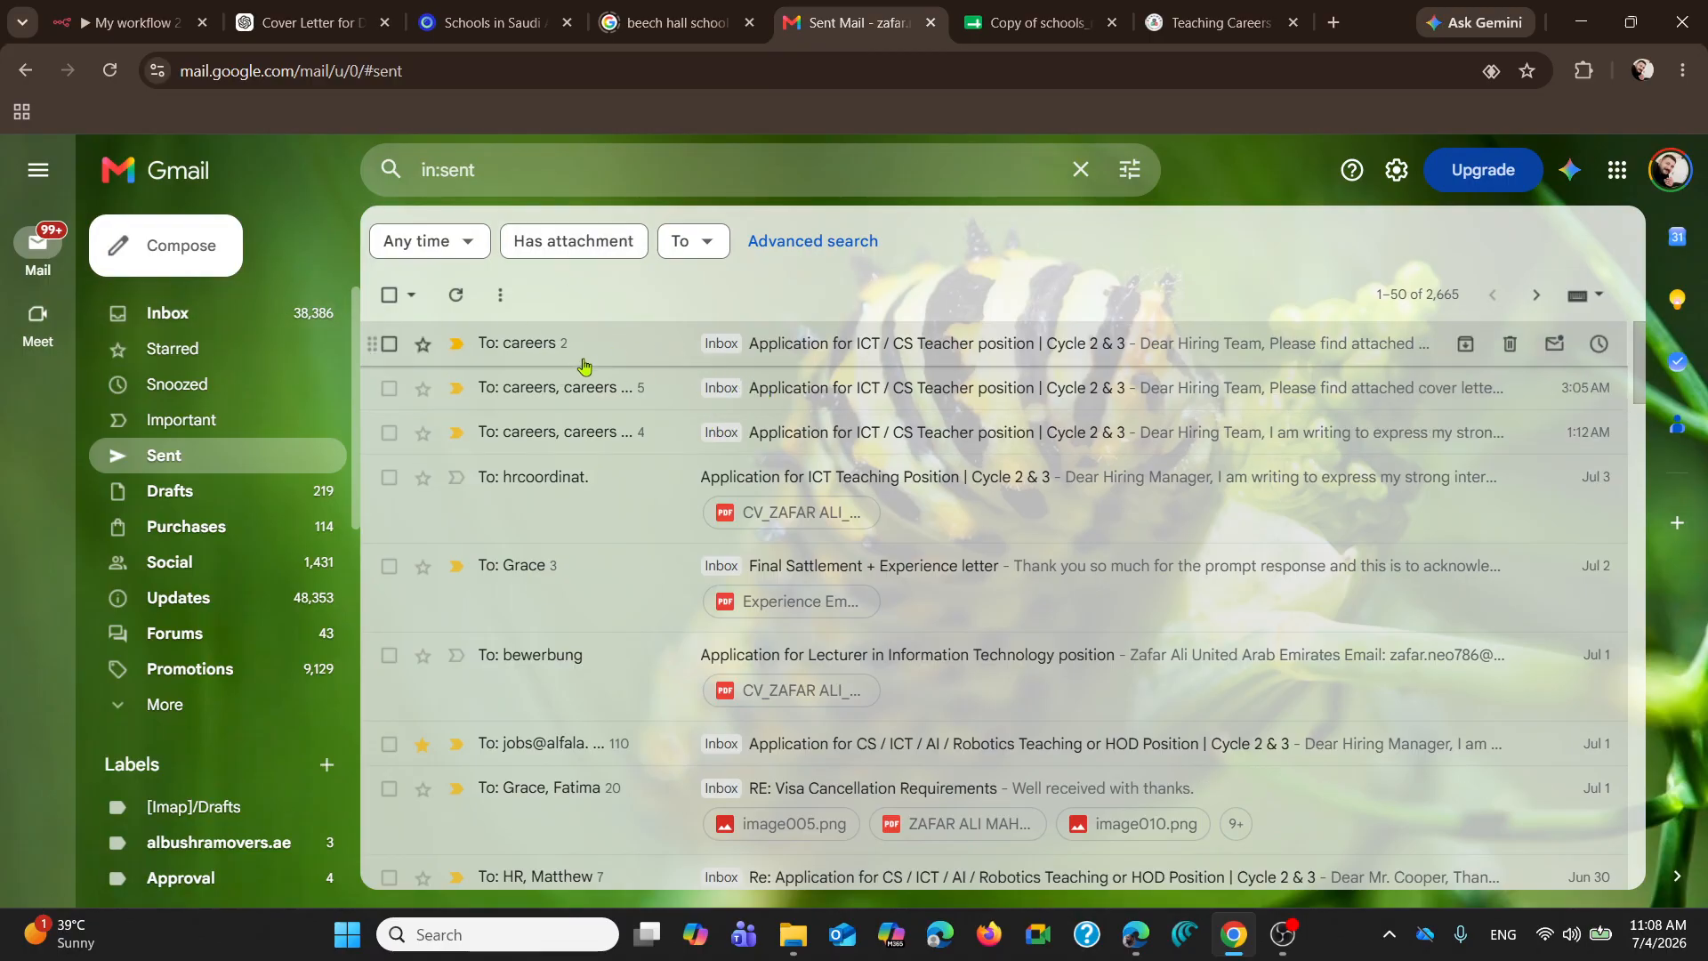
{"action": "left_click", "coordinate": [169, 313]}
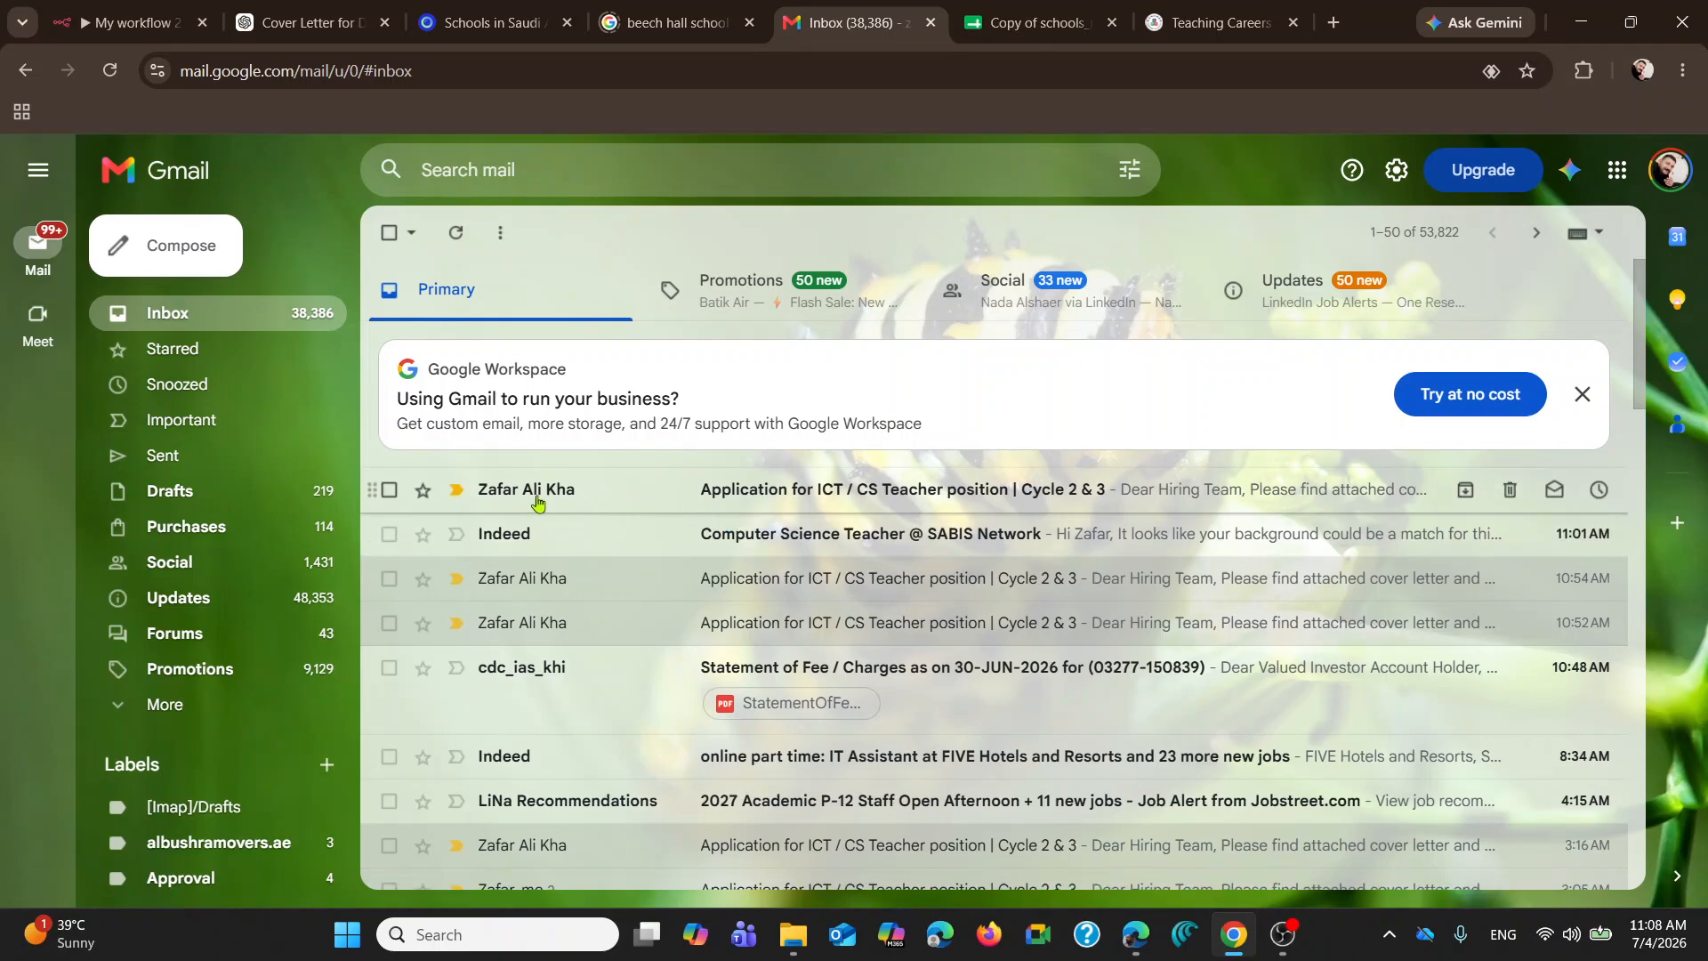
{"action": "left_click_drag", "start_coordinate": [895, 498], "coordinate": [881, 495]}
{"action": "left_click", "coordinate": [779, 487]}
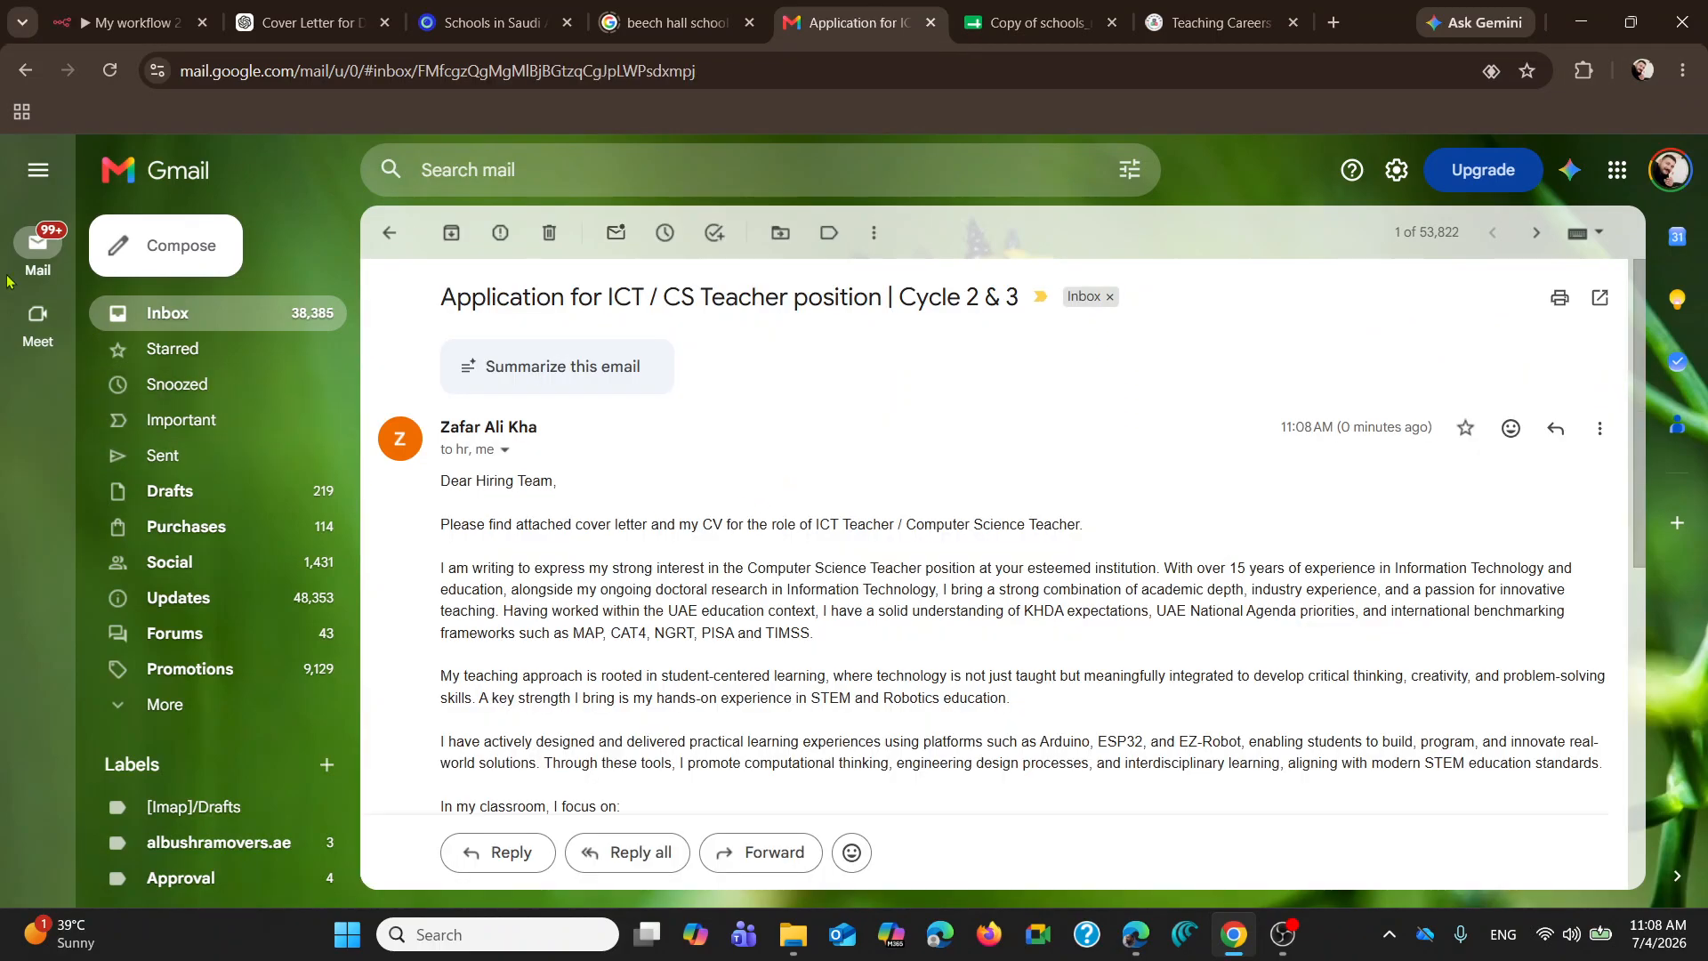
{"action": "left_click", "coordinate": [184, 326]}
{"action": "left_click", "coordinate": [485, 23]}
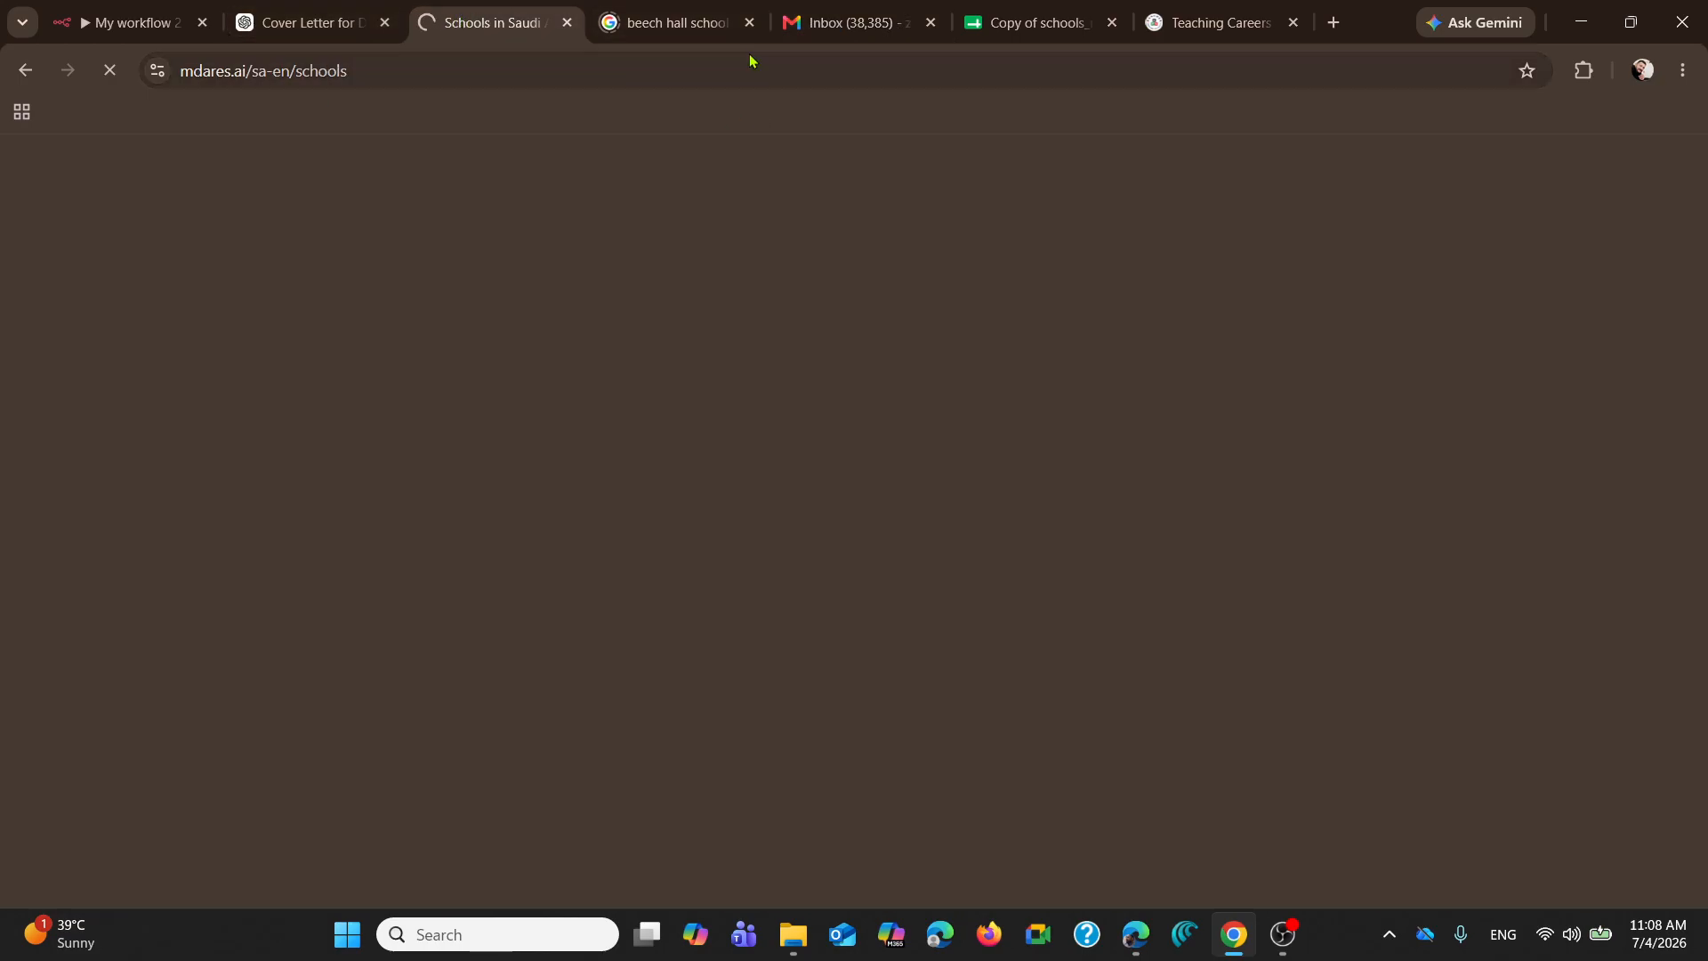
{"action": "left_click", "coordinate": [849, 22]}
{"action": "left_click", "coordinate": [105, 10]}
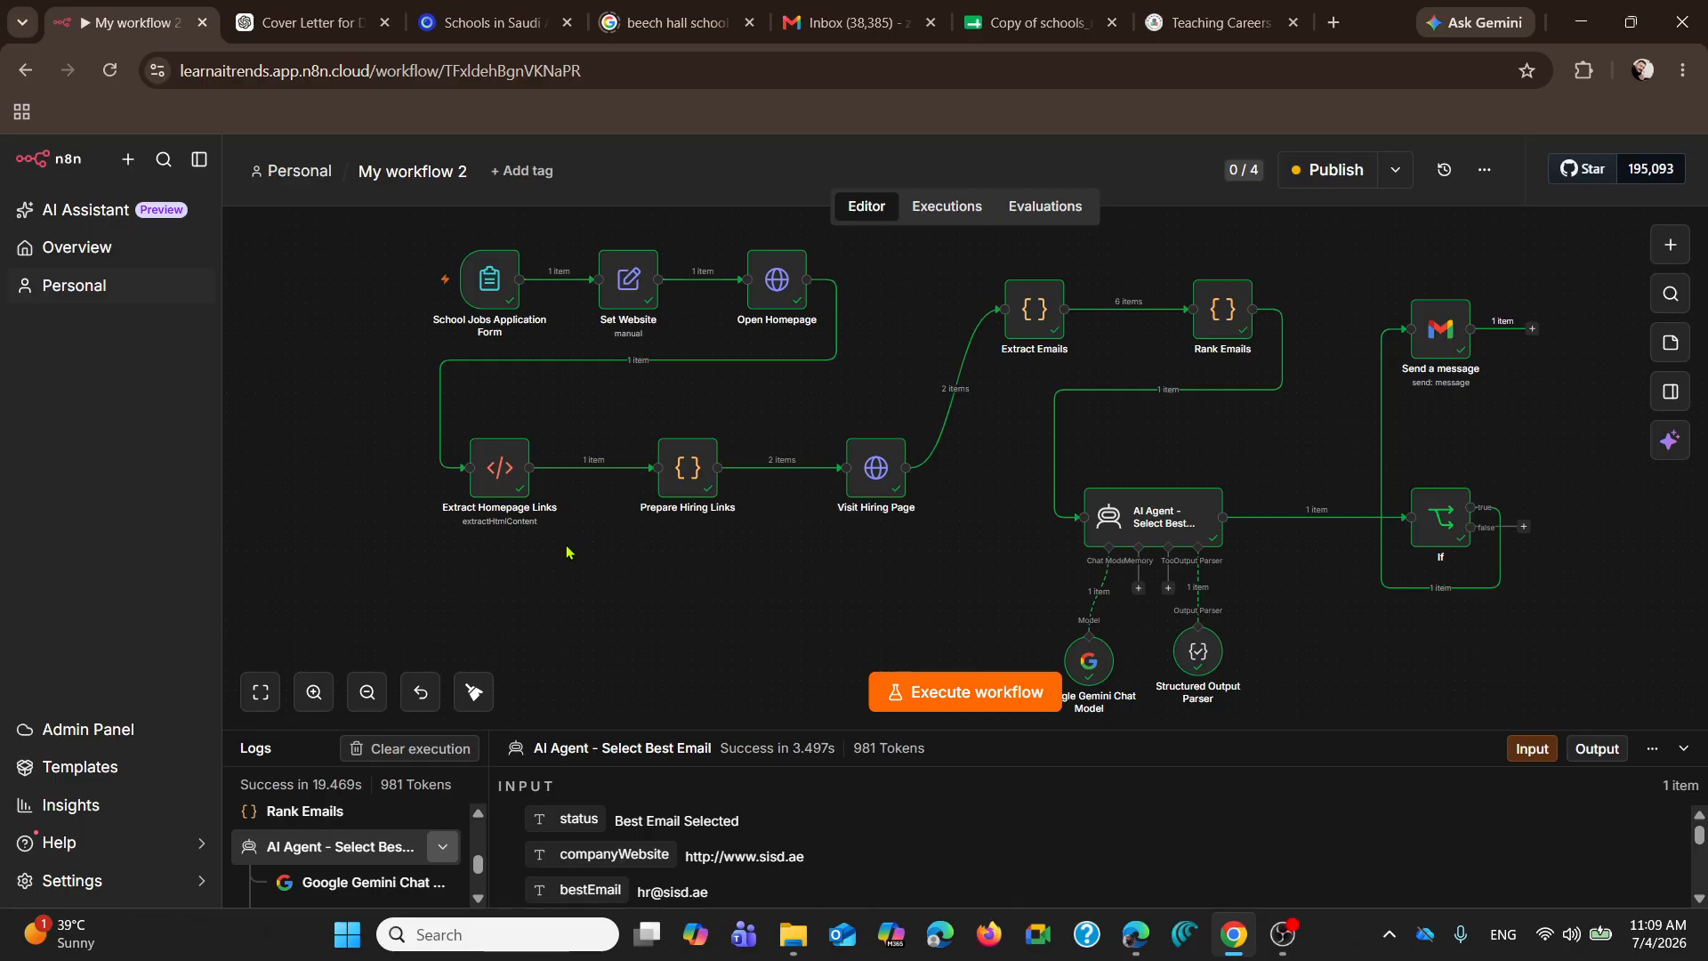
{"action": "mouse_move", "coordinate": [1332, 534]}
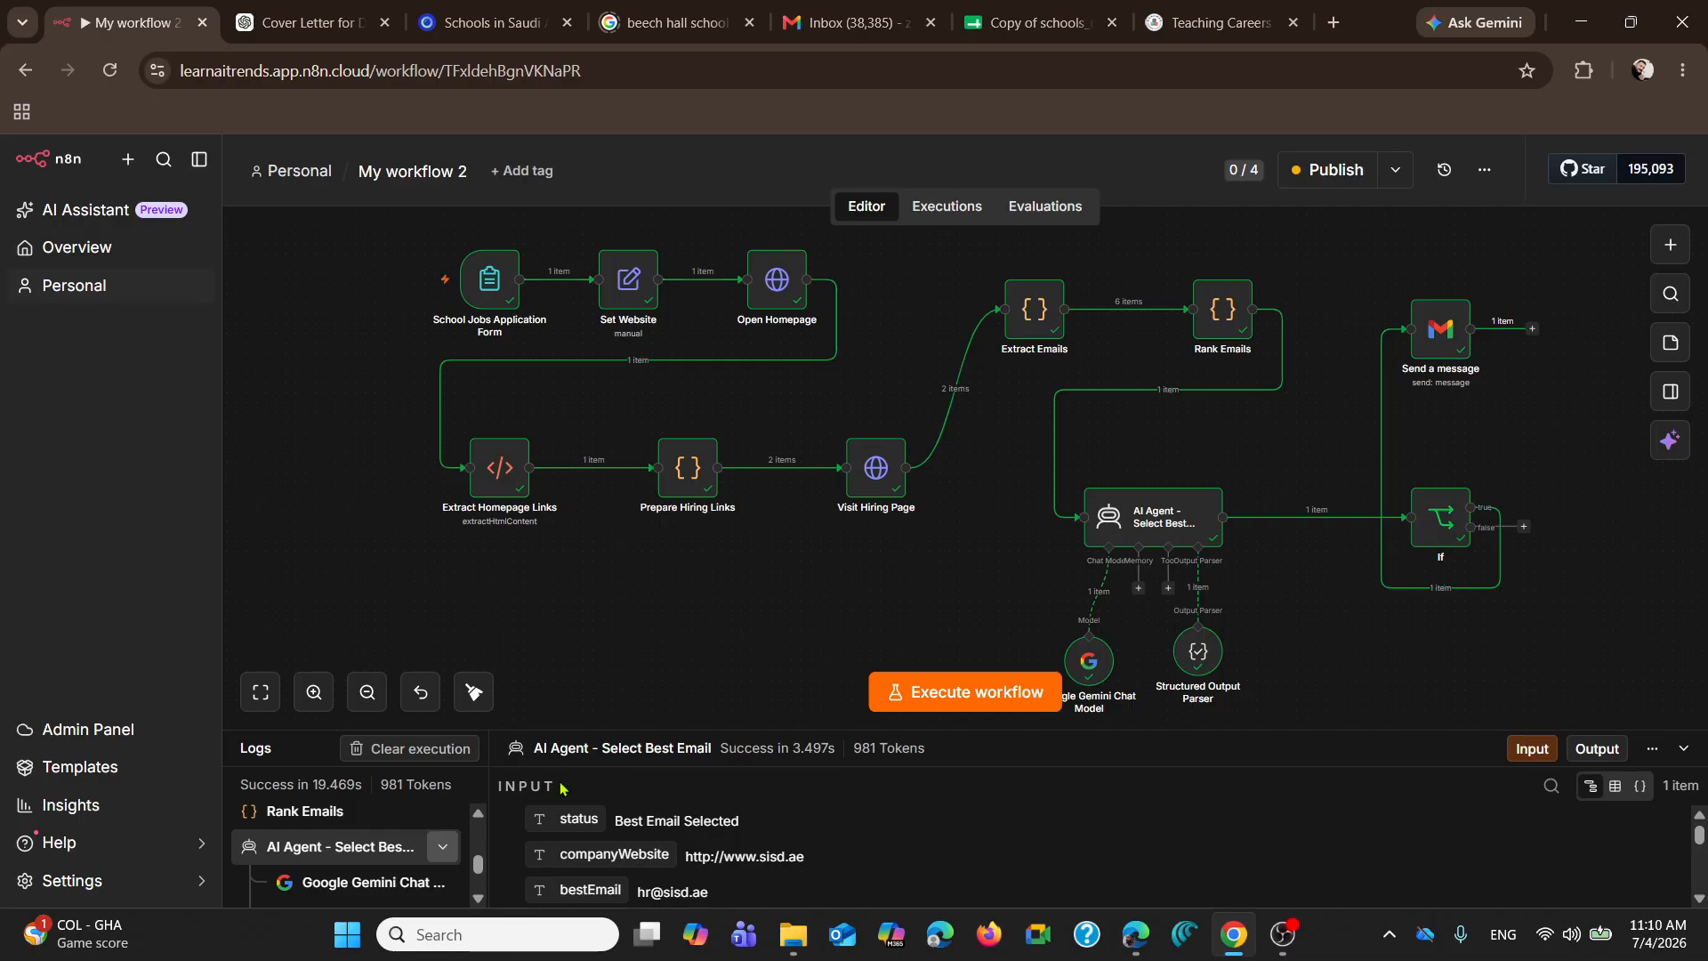
{"action": "mouse_move", "coordinate": [411, 777]}
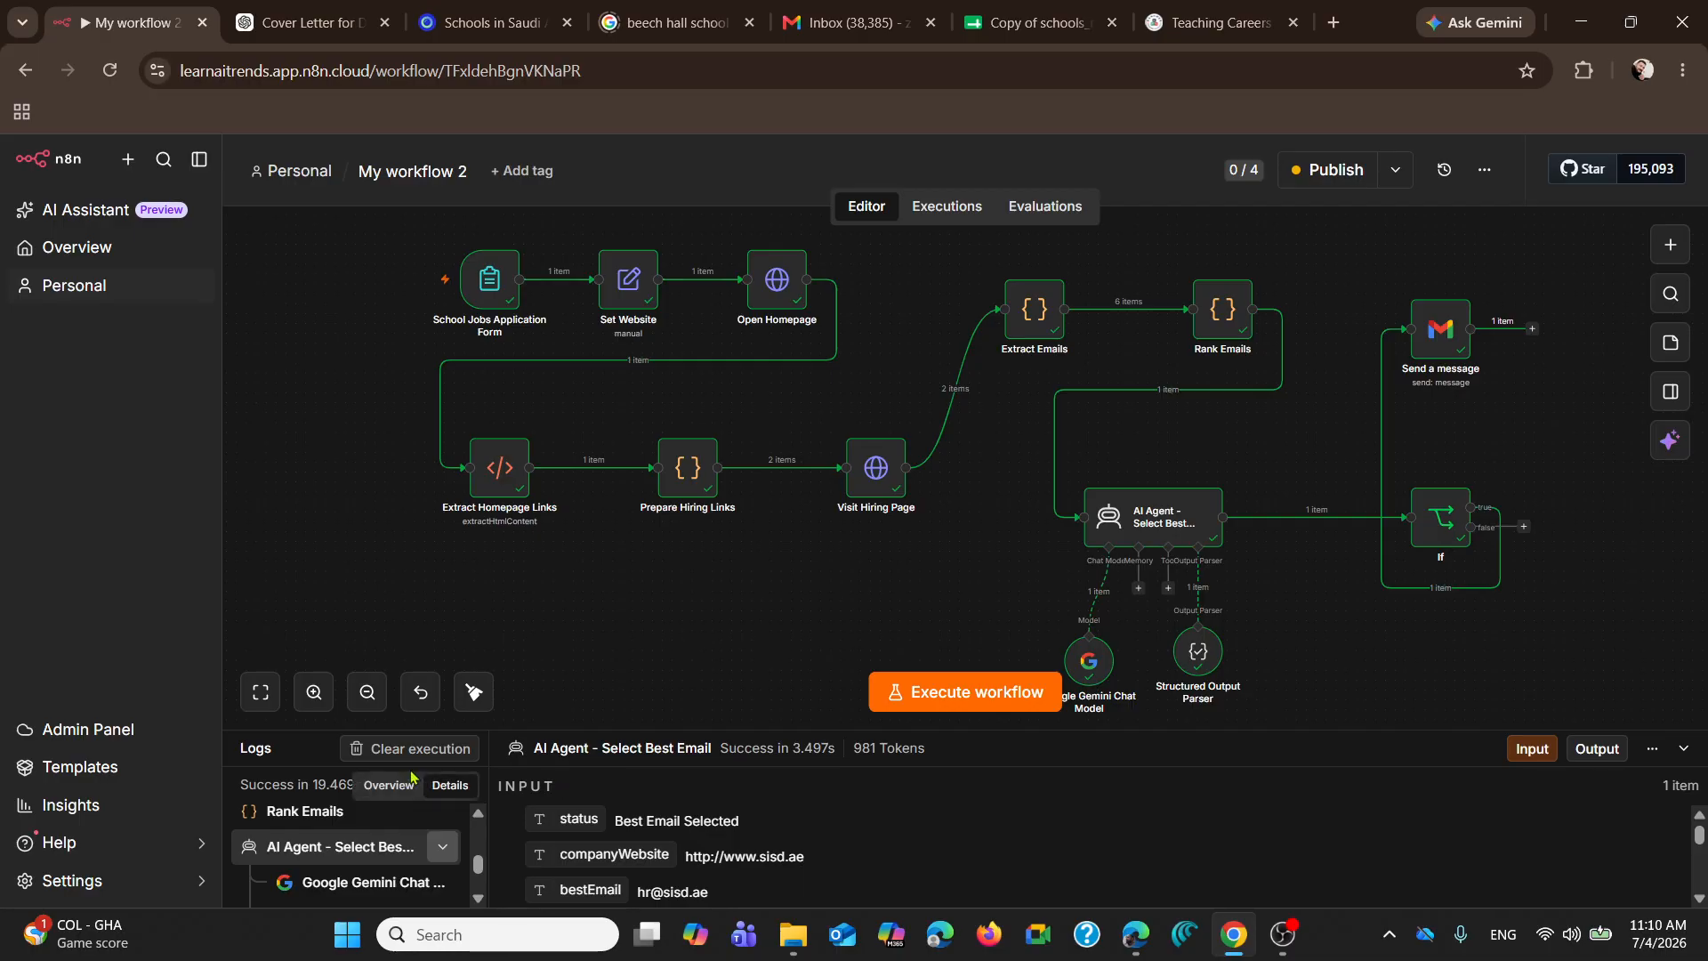